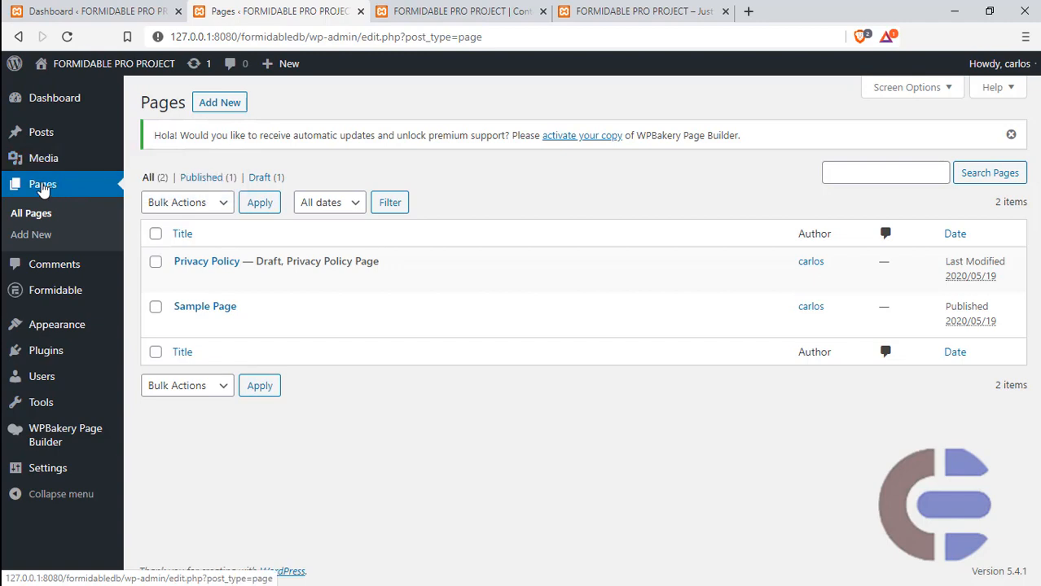
- Start a new page, switch its content editor to text mode and dismiss the page builder welcome message
left_click(222, 103)
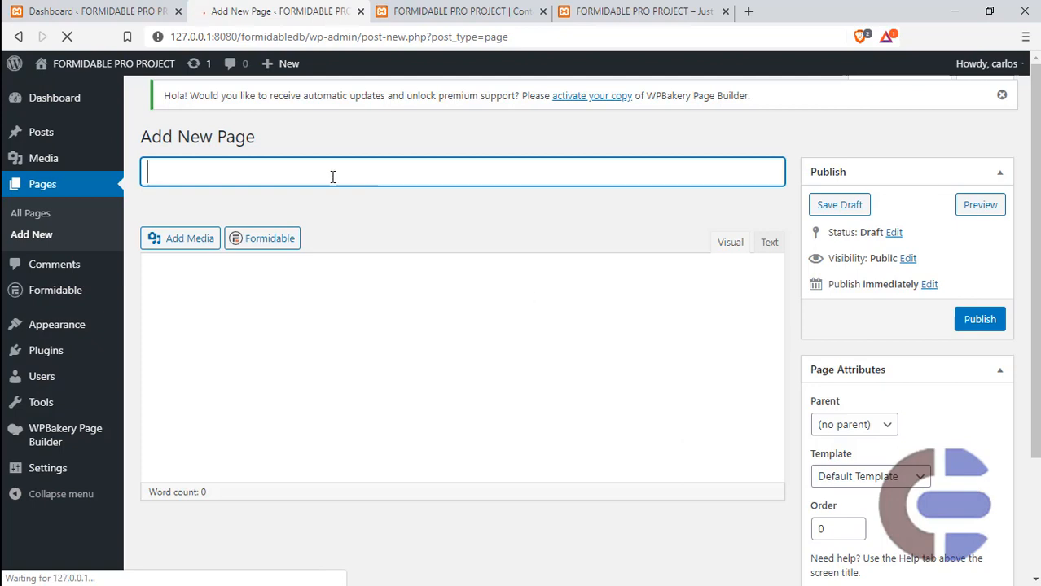
left_click(332, 179)
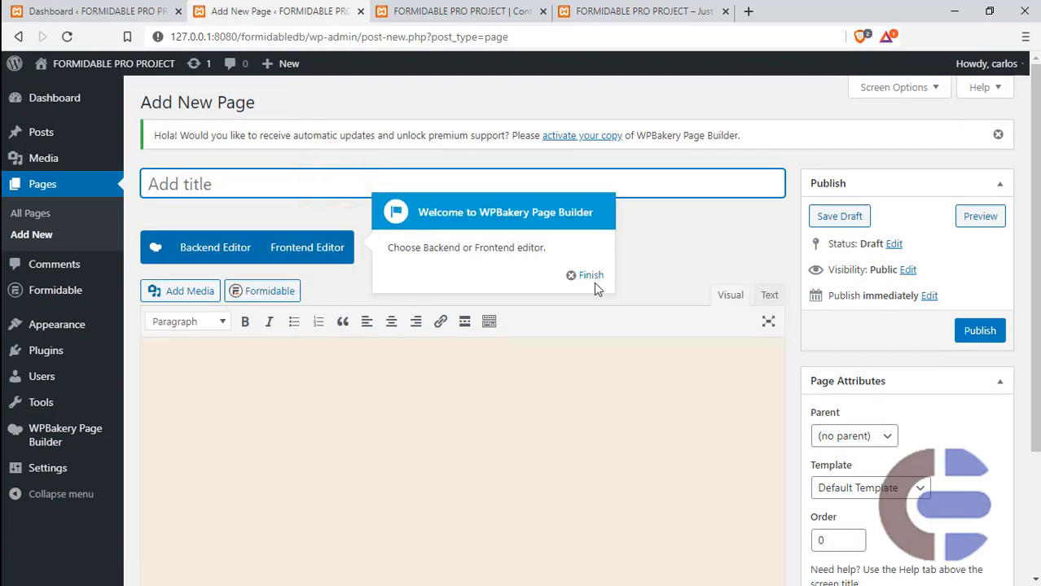
left_click(769, 295)
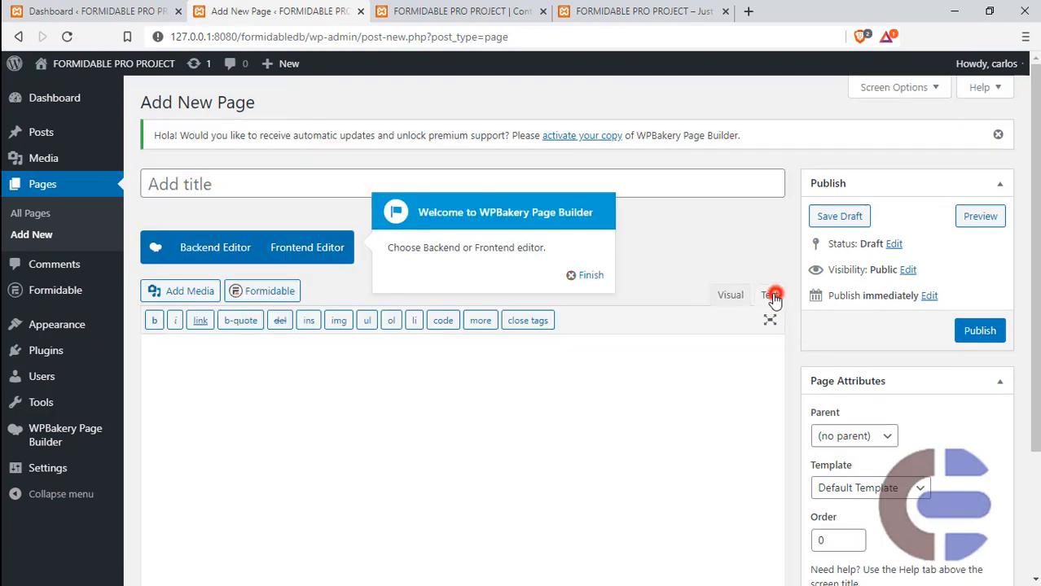
left_click(588, 276)
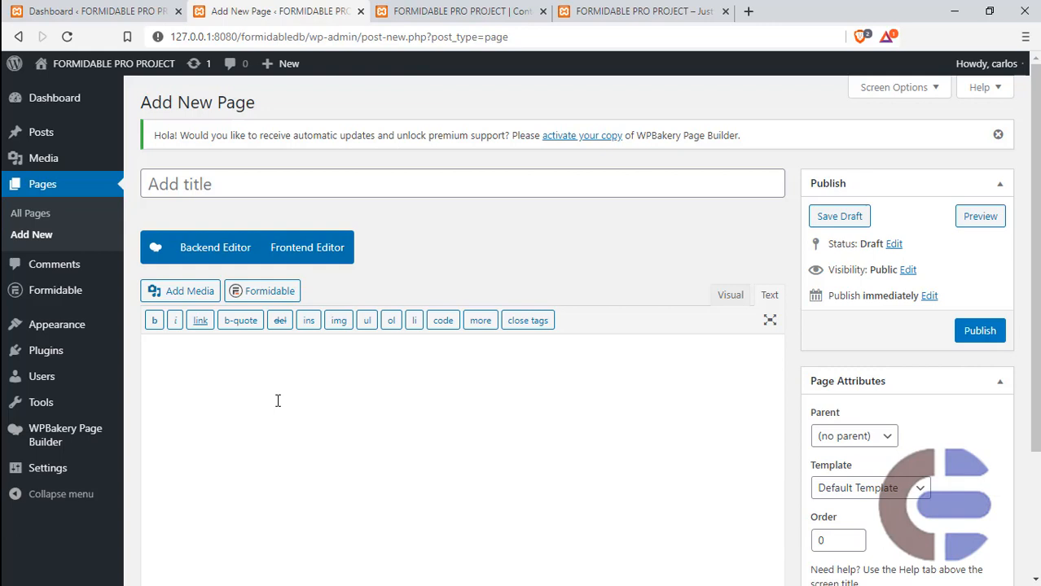
- Title the new page "Main Page" and publish it
left_click(274, 185)
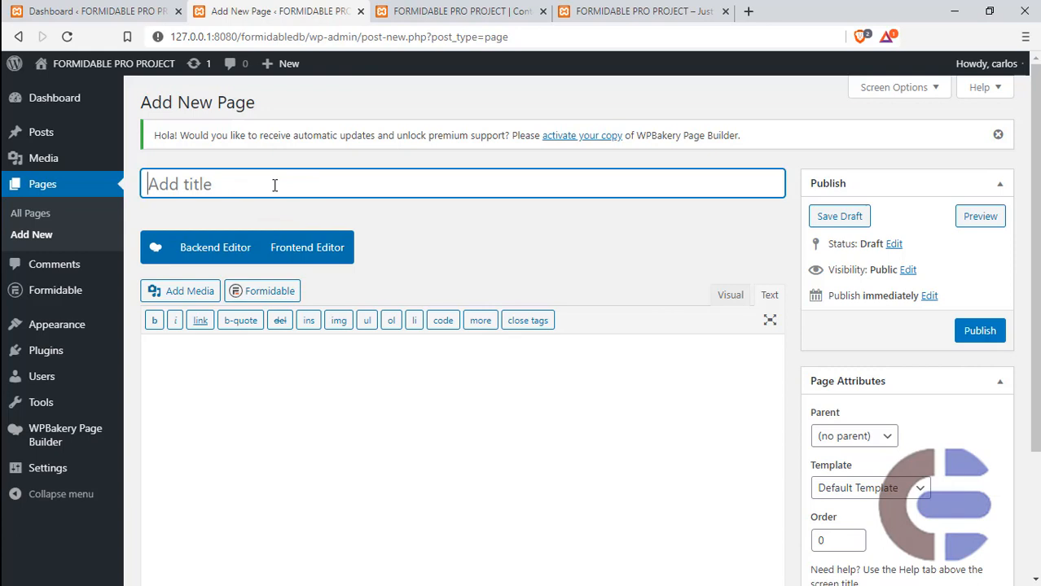
type("Main ")
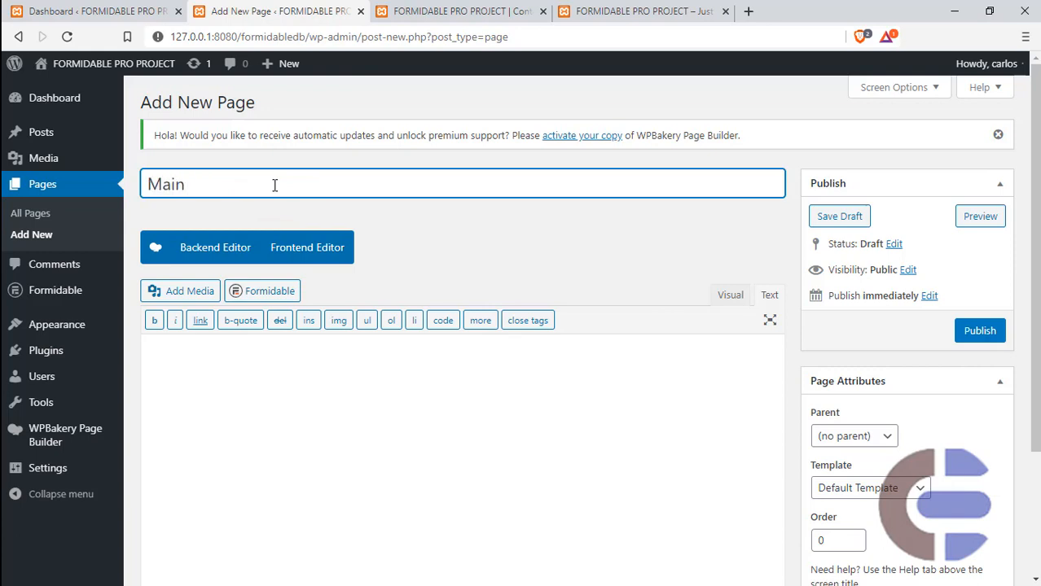
type("Page")
left_click(967, 330)
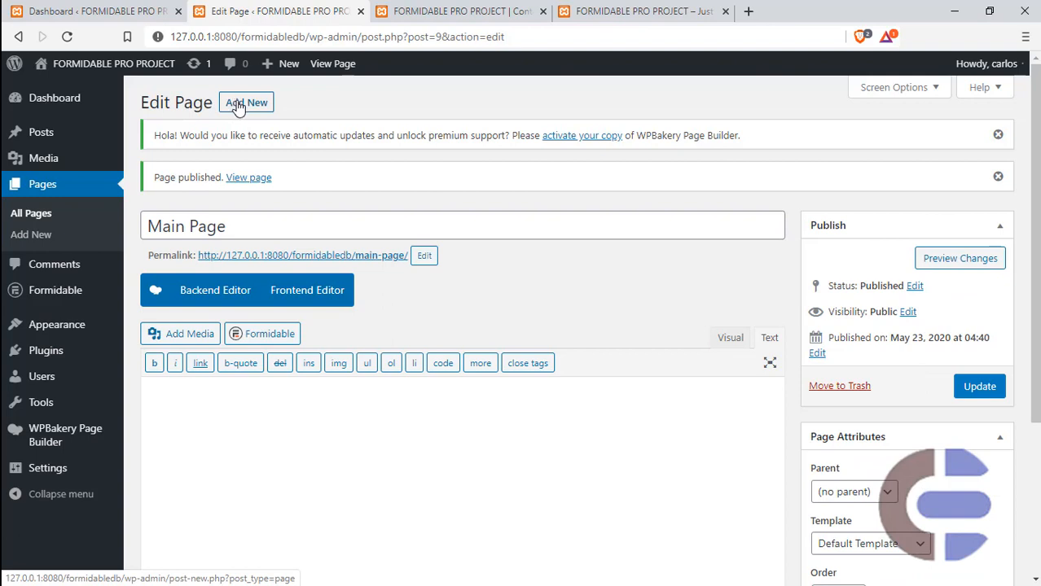
- Add another new page titled "Receiving Page" and publish it
left_click(235, 104)
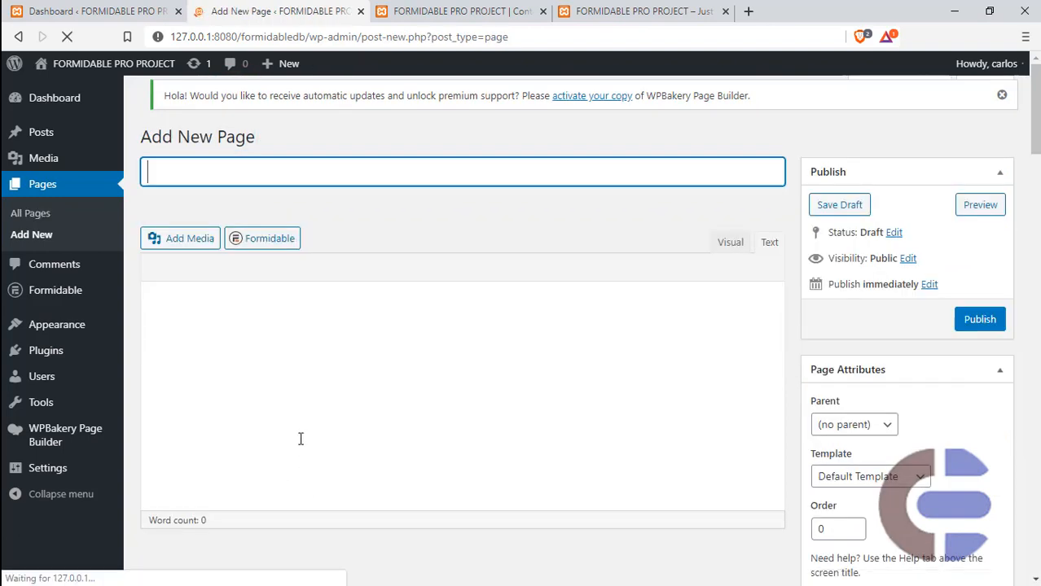
left_click(294, 182)
type("R")
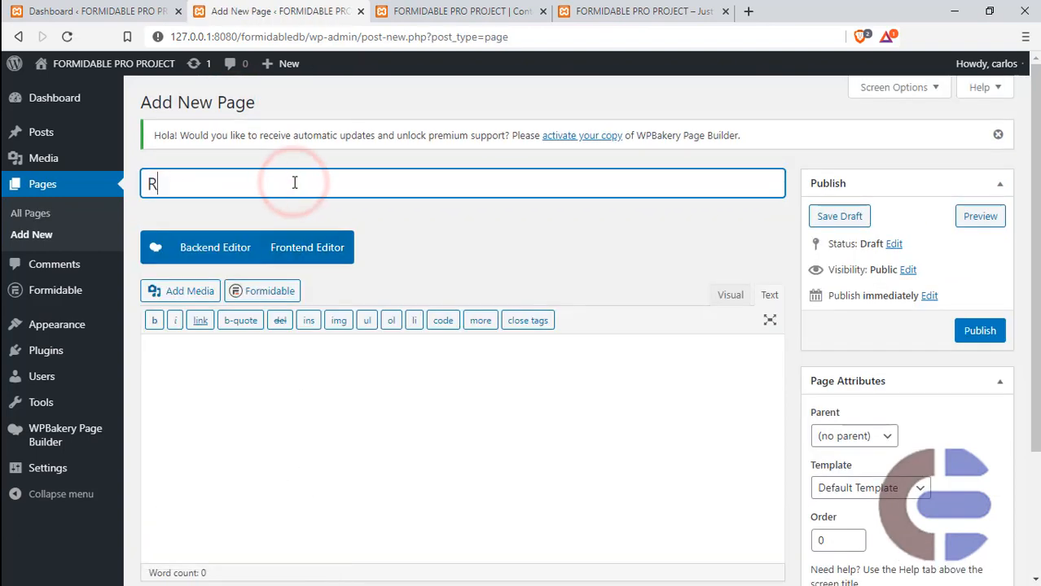
type("ecei")
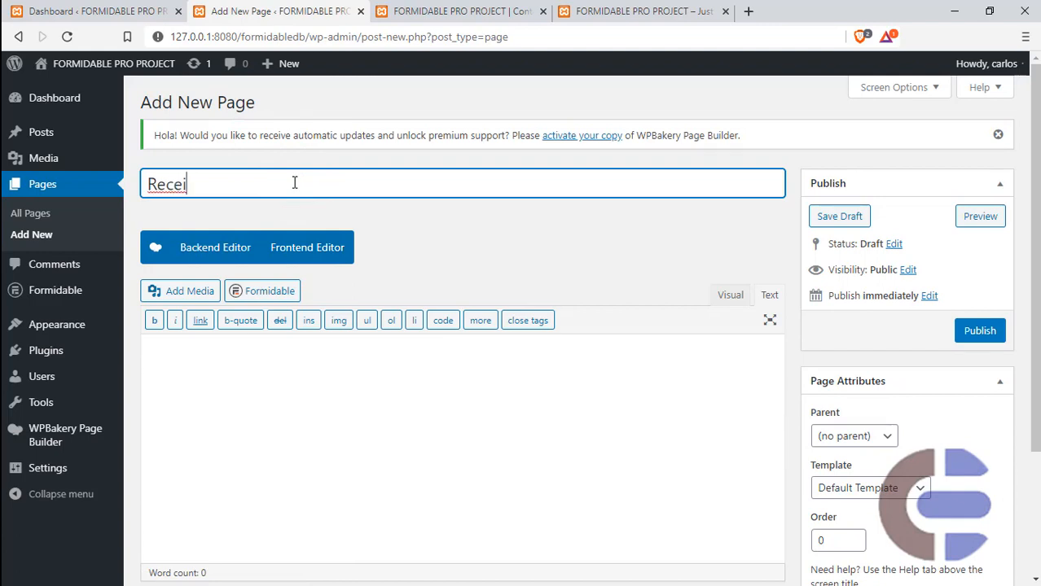
type("ving Page")
left_click(972, 330)
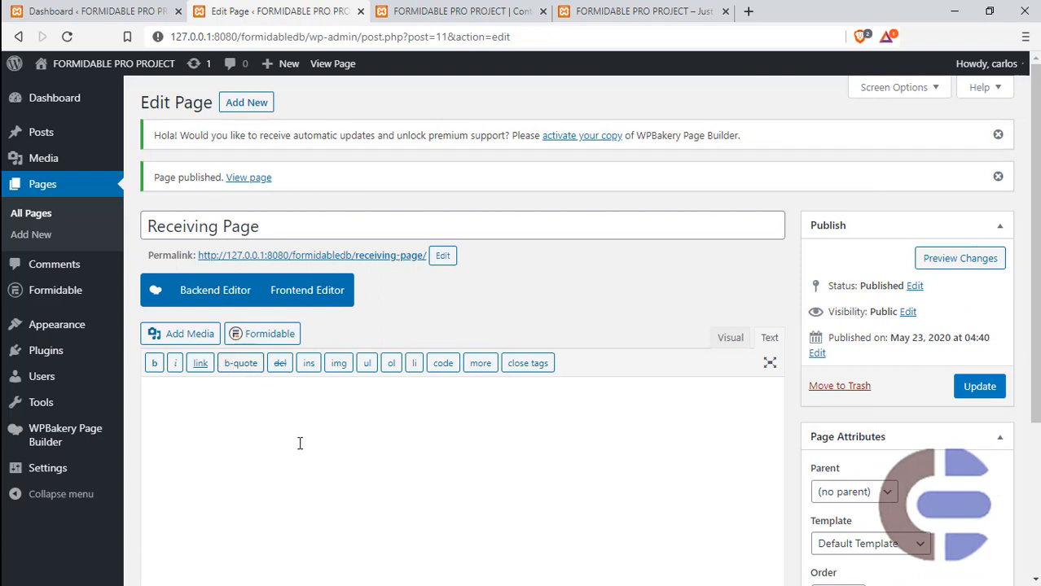
- Go to the Formidable forms list and start adding a new form
mouse_move(84, 292)
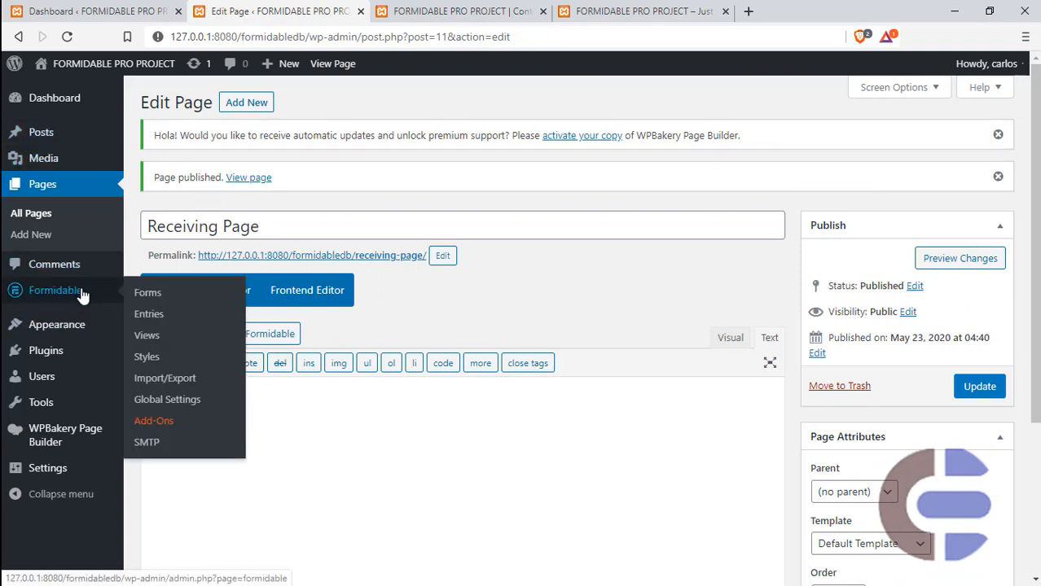
left_click(82, 293)
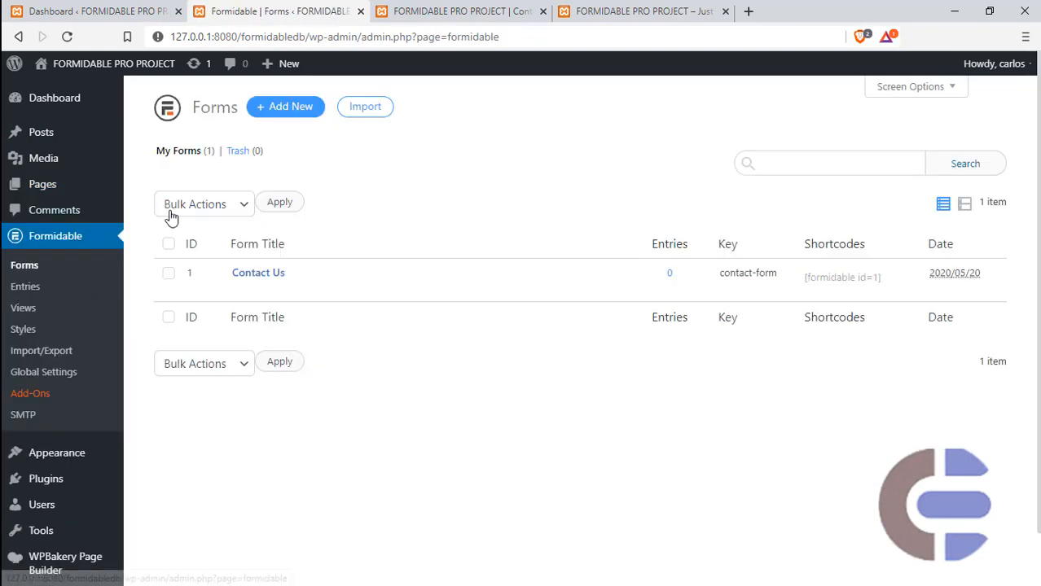
left_click(277, 108)
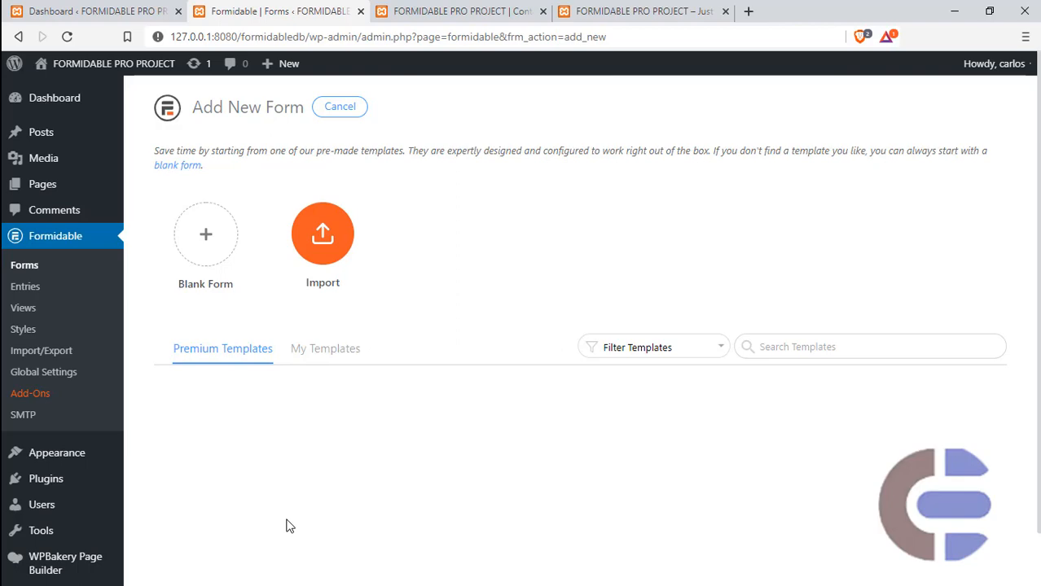
- Turn on the computer's Wi-Fi and reload the Add New Form page in the browser
key("super")
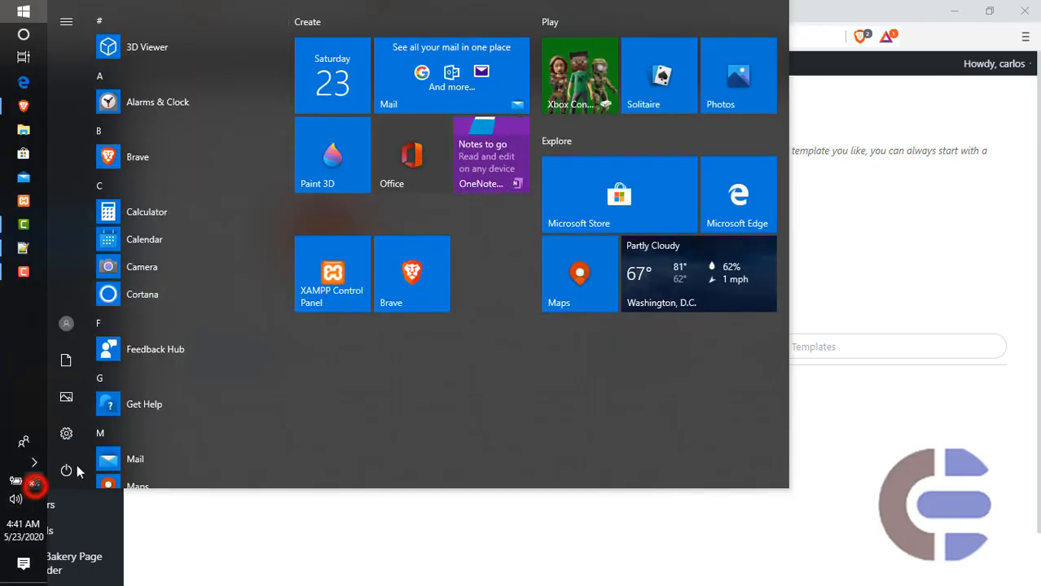
left_click(34, 485)
left_click(69, 552)
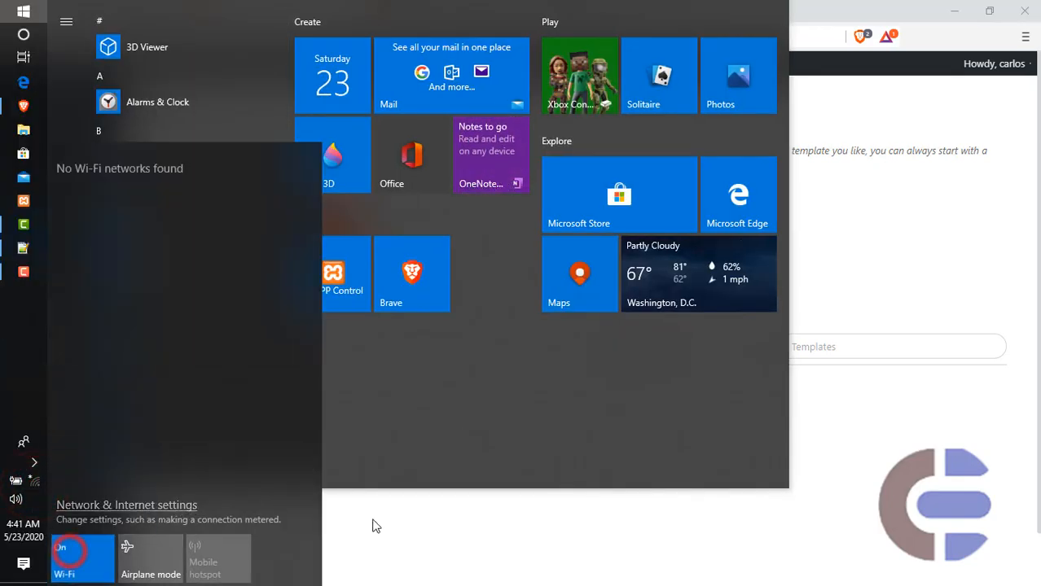
left_click(943, 274)
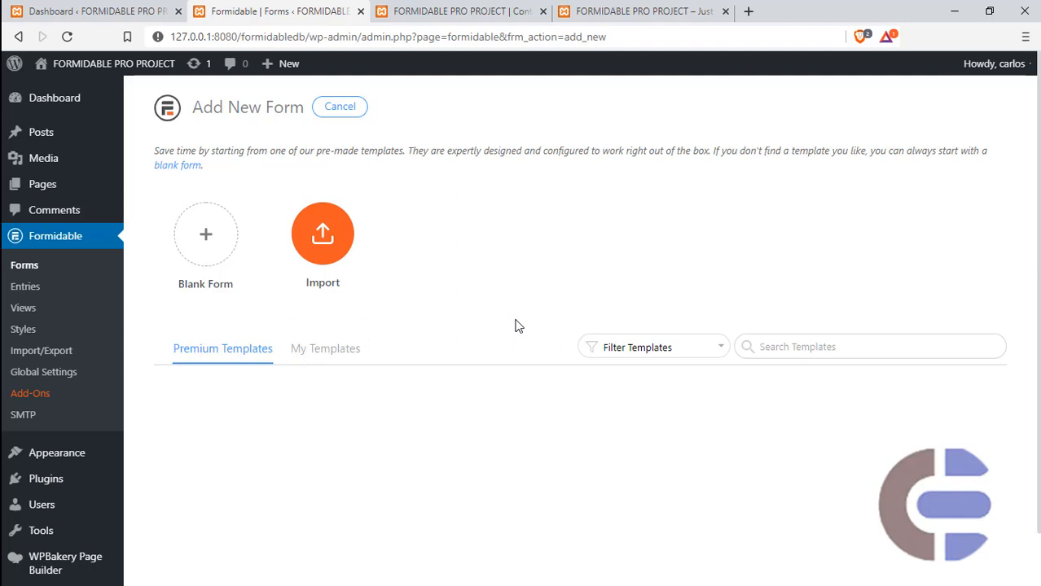
left_click(68, 37)
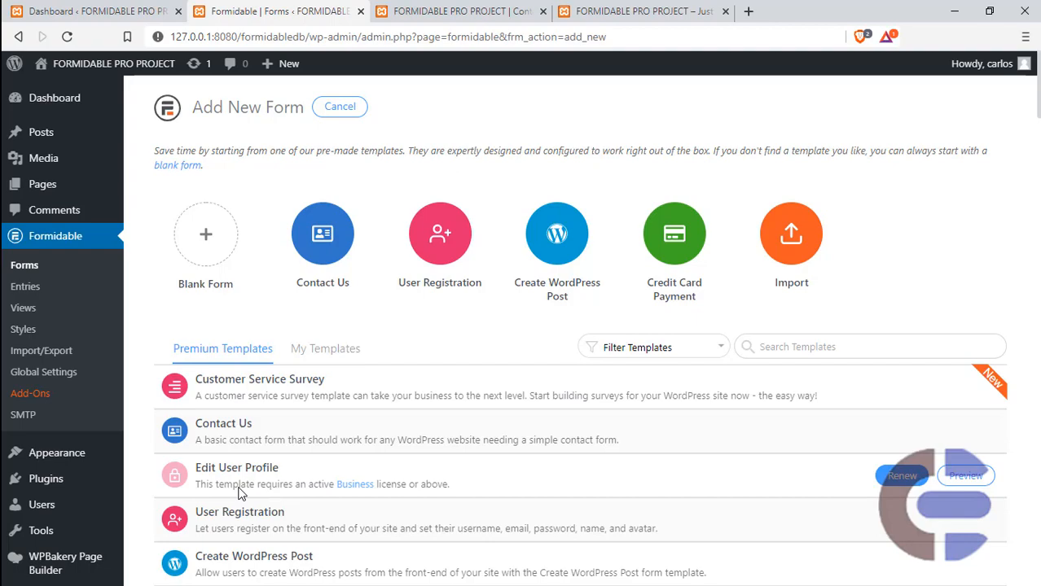
- Look through the premium form templates and examine the option for creating a custom template from an existing form
scroll(240, 493, "down", 7)
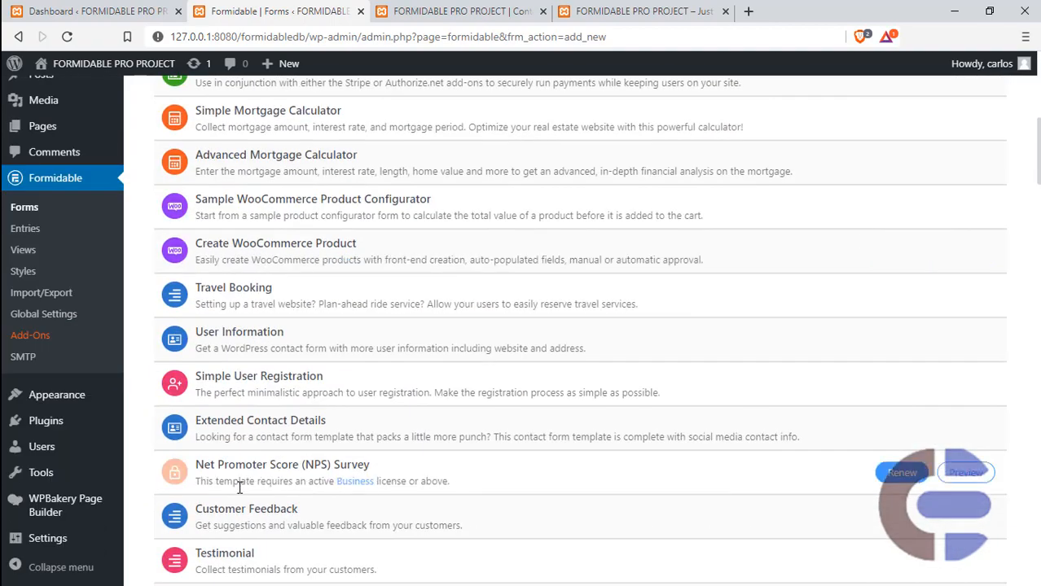
scroll(239, 487, "down", 10)
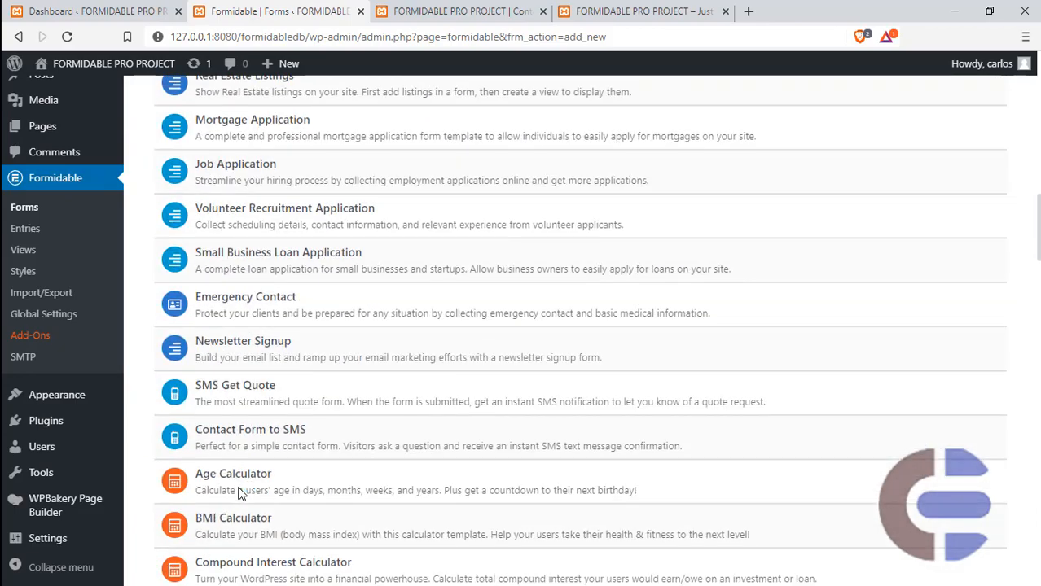
scroll(240, 493, "up", 3)
scroll(240, 493, "up", 15)
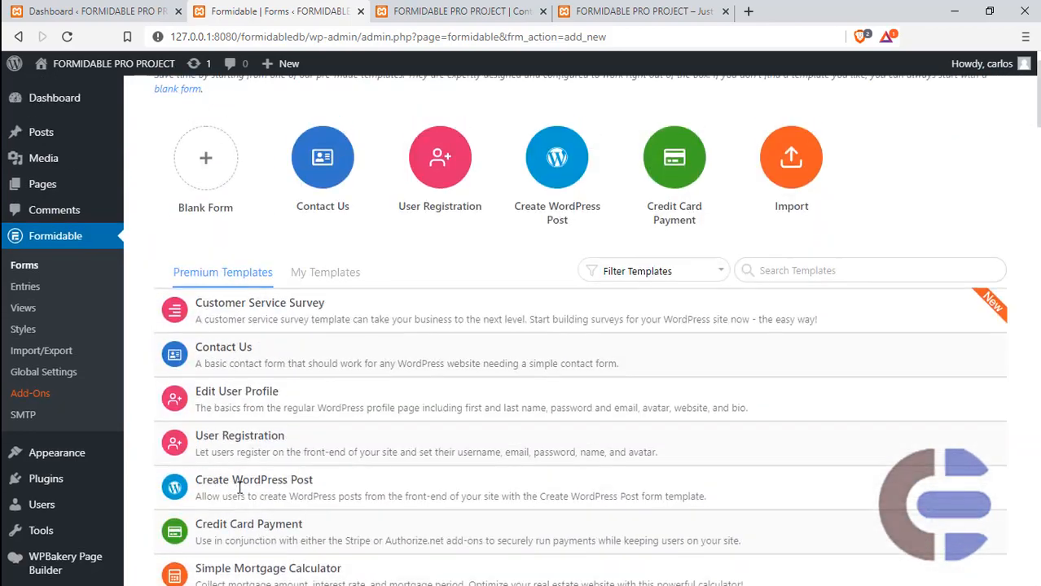
mouse_move(243, 421)
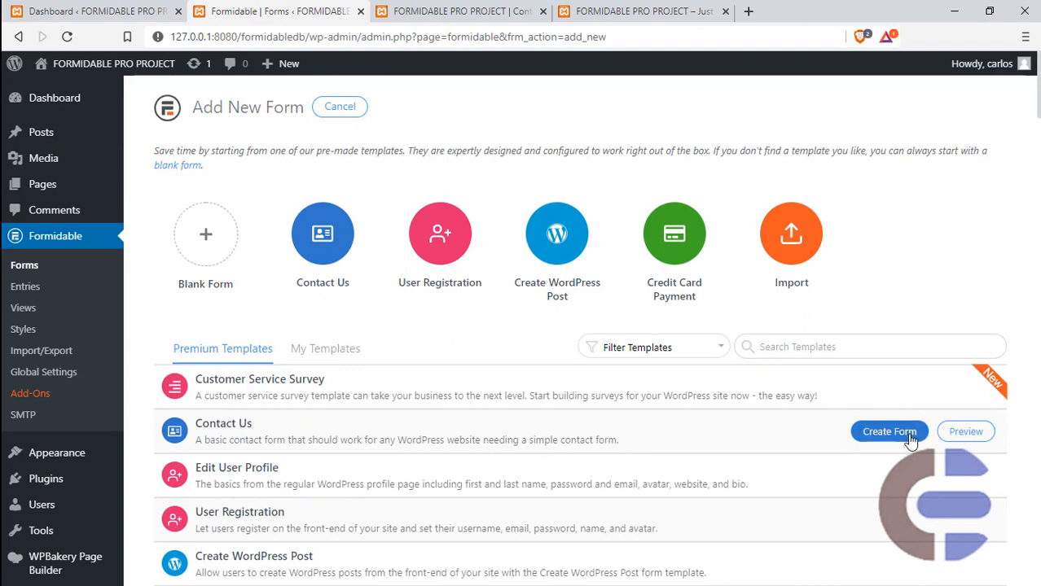
left_click(319, 350)
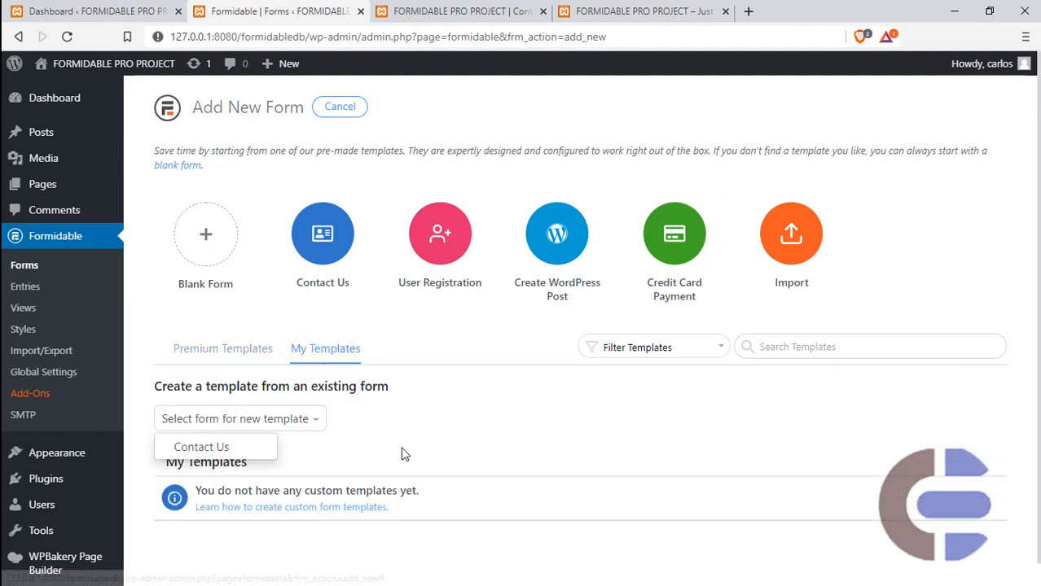
left_click(402, 446)
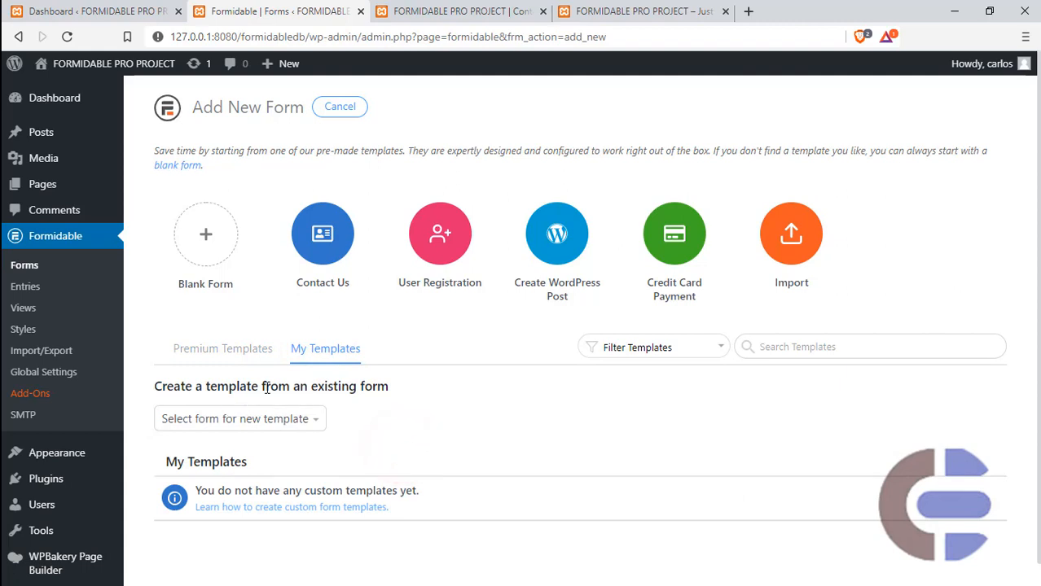
left_click_drag(154, 386, 400, 391)
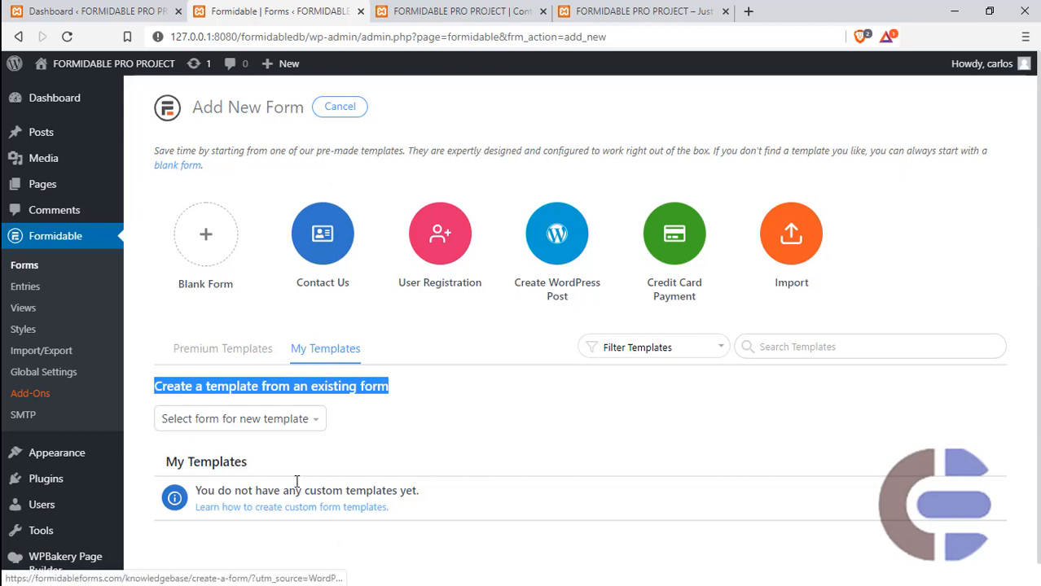
left_click(242, 424)
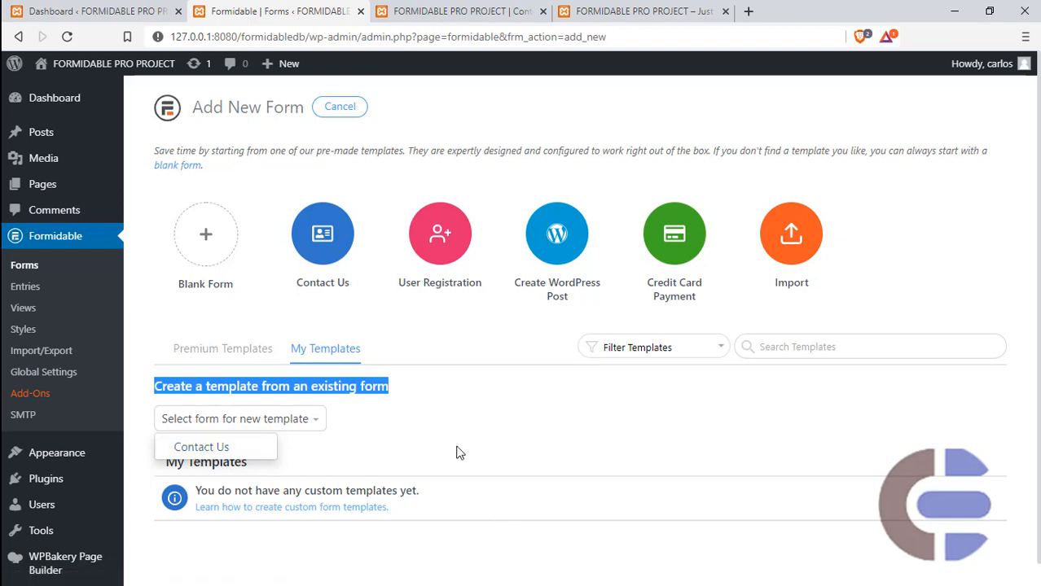
left_click(462, 334)
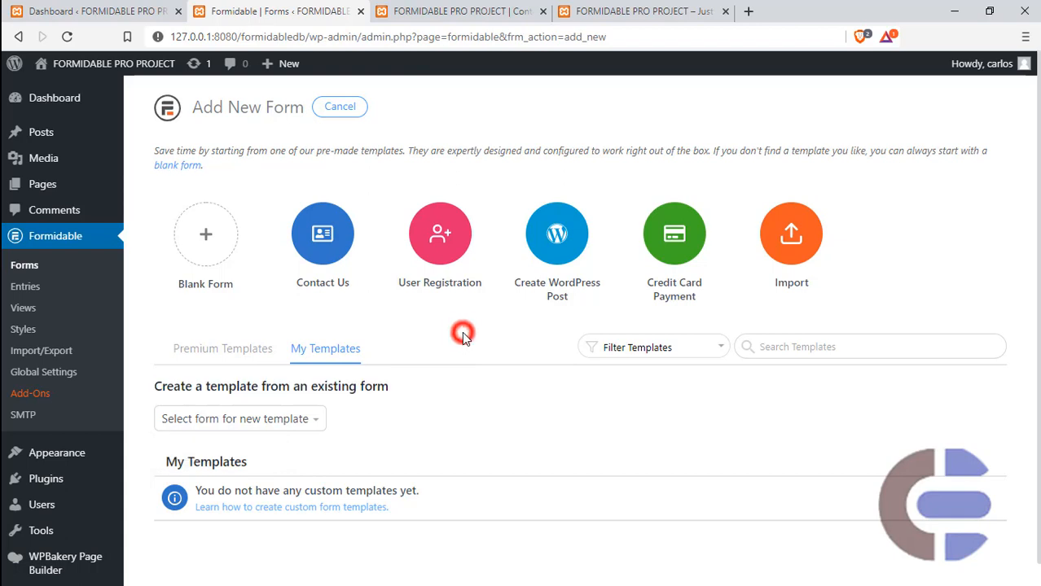
- Create a blank form named "Main Form" without a description
left_click(218, 242)
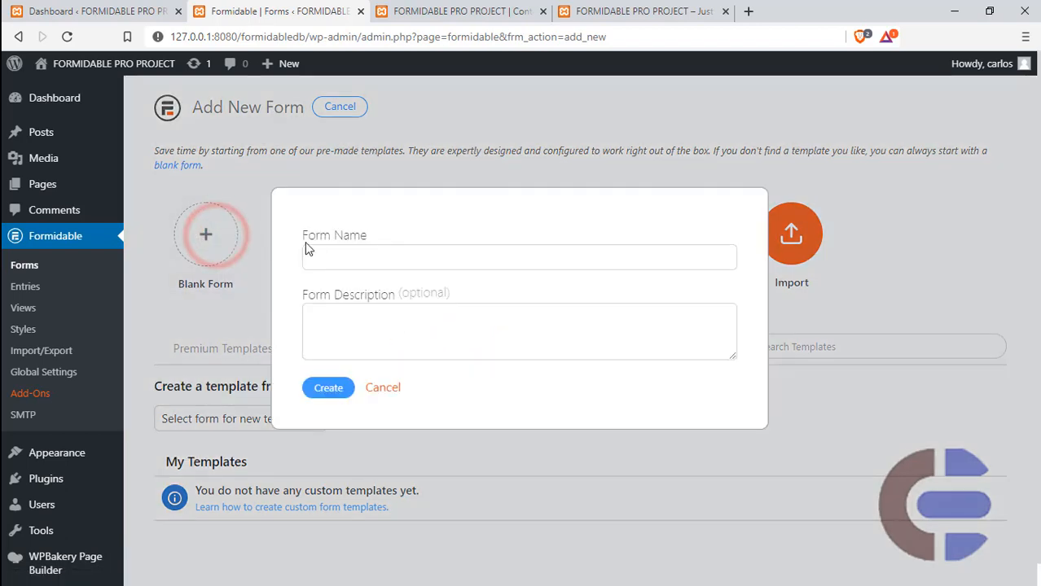
left_click(351, 257)
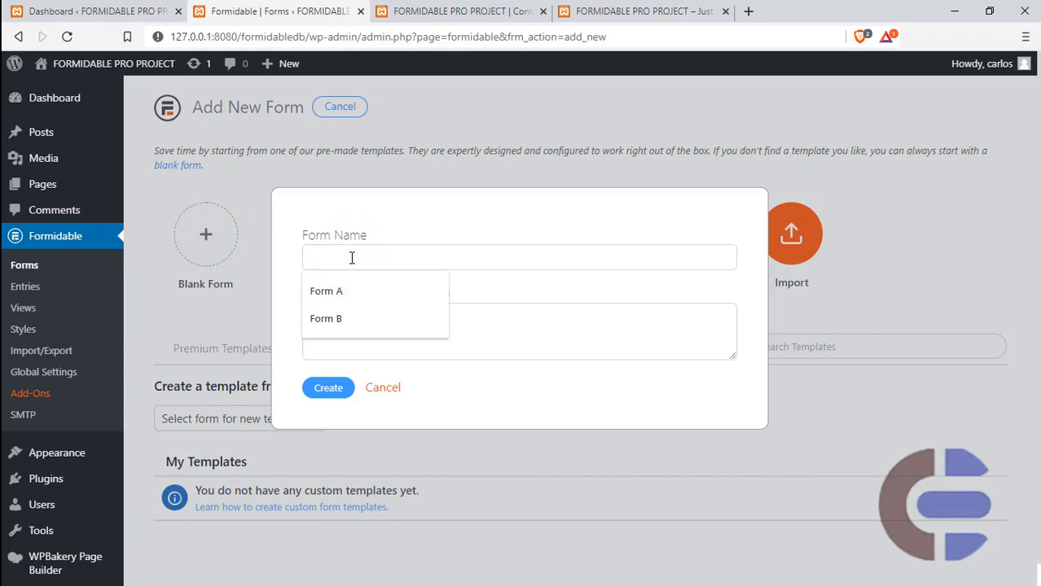
left_click(359, 291)
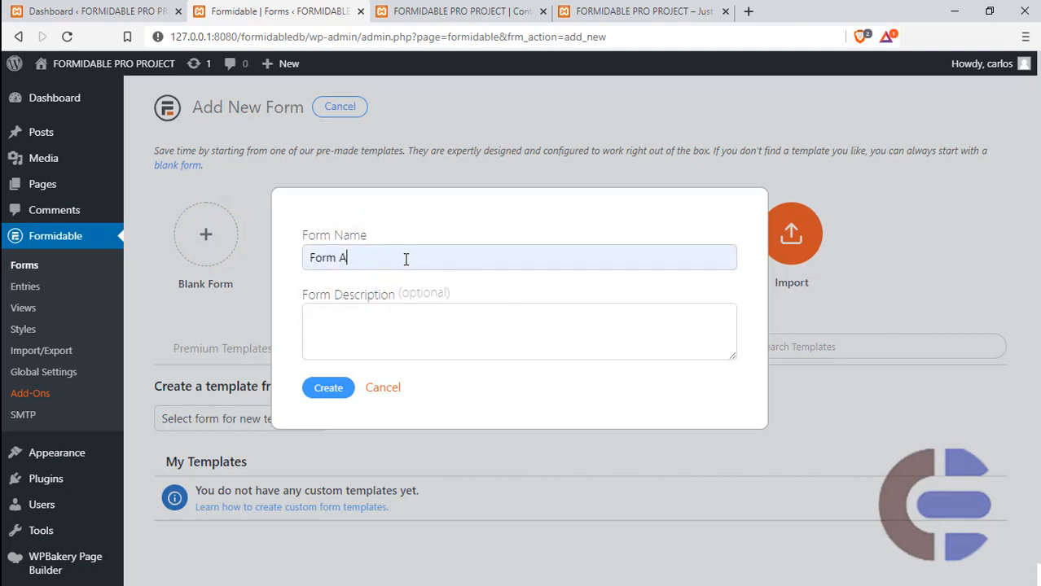
key("BackSpace")
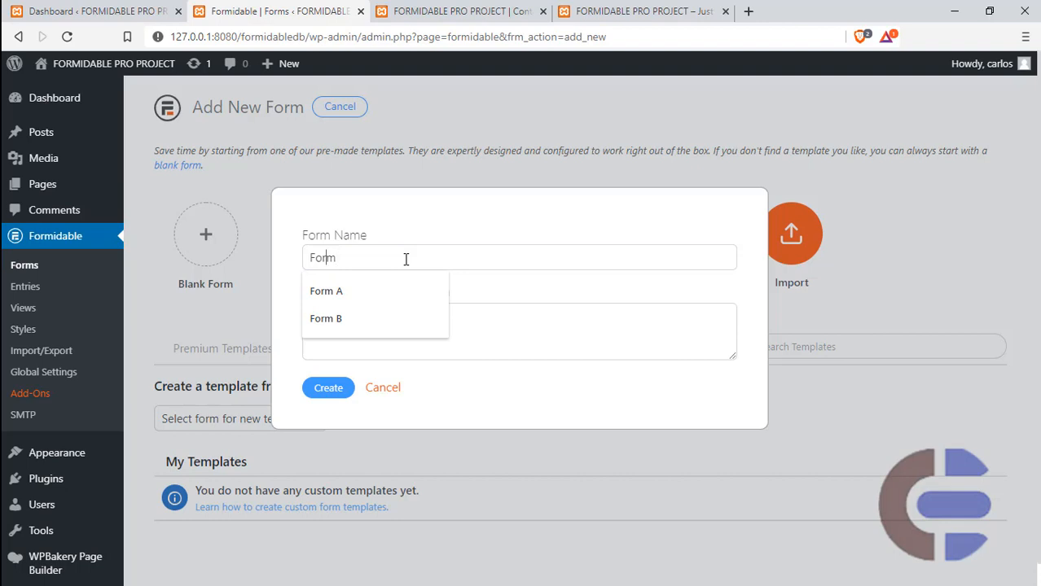
key("Home")
type("Main")
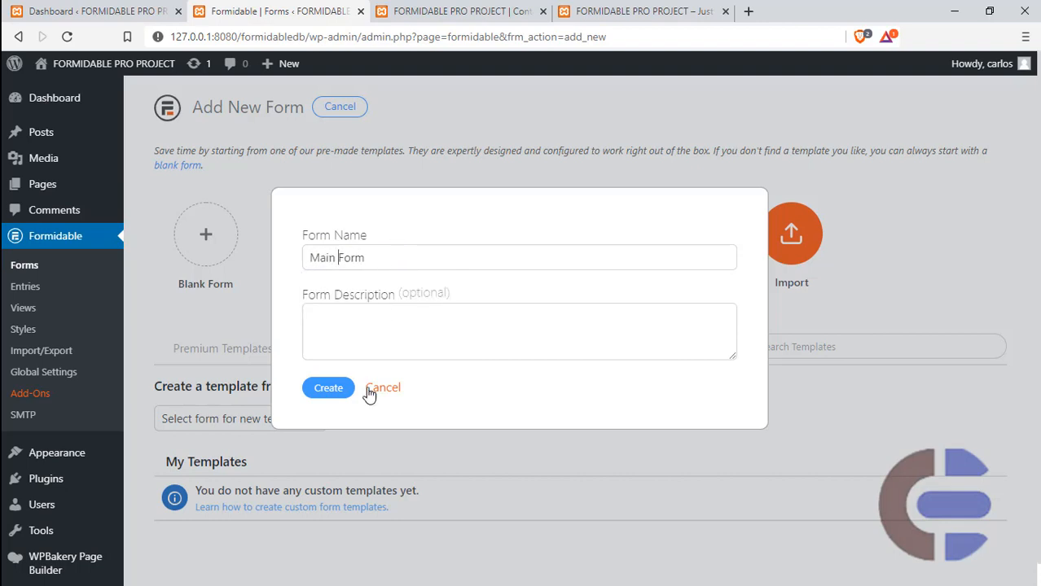
left_click(334, 389)
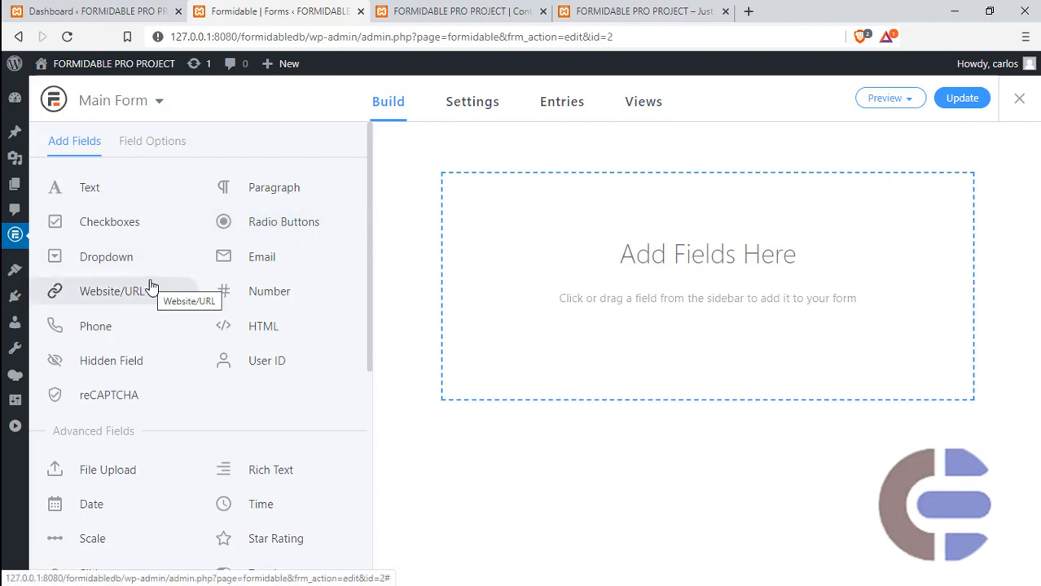
- Add a Text field to the empty form and set its label to "Full Name"
left_click_drag(84, 183, 577, 236)
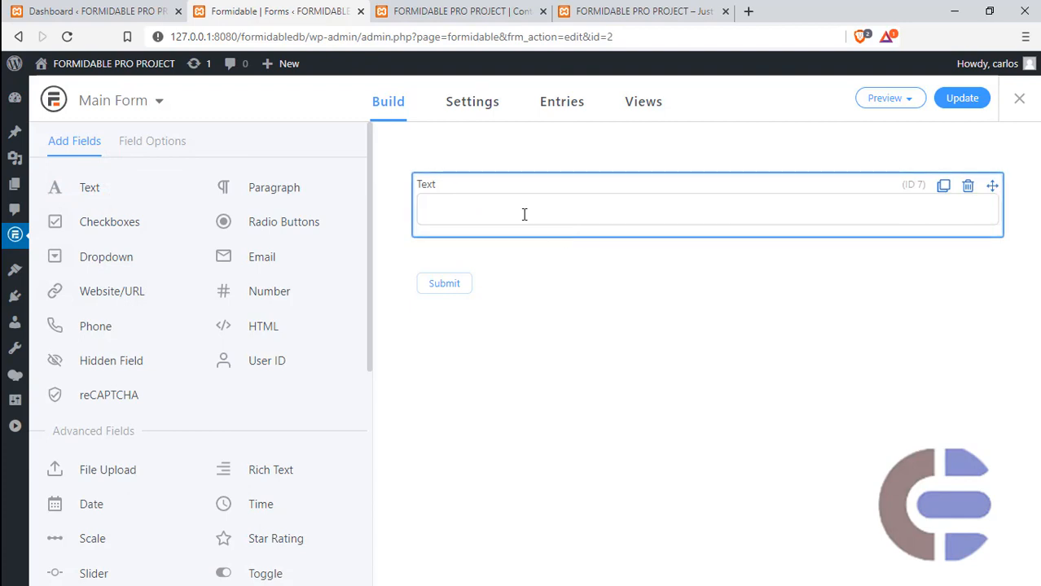
left_click(466, 183)
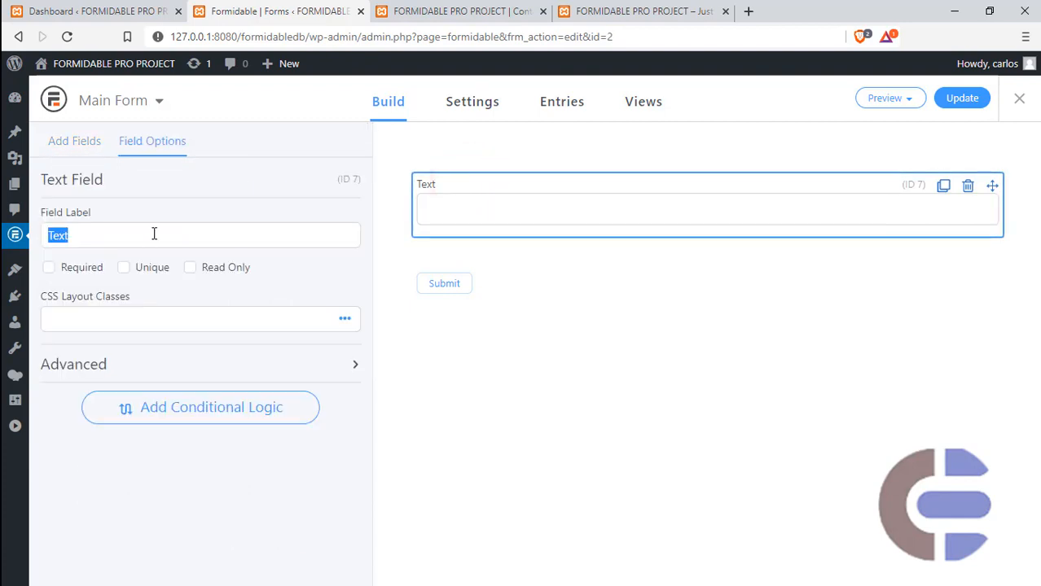
type("Full Name")
- Make the Full Name field required and set its layout width to 100%
left_click(50, 269)
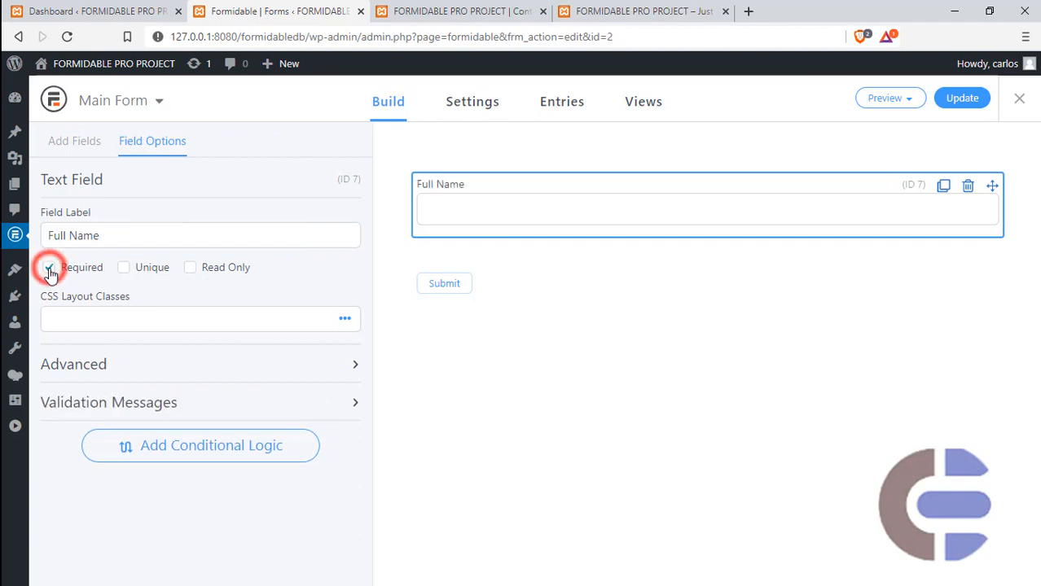
left_click(346, 322)
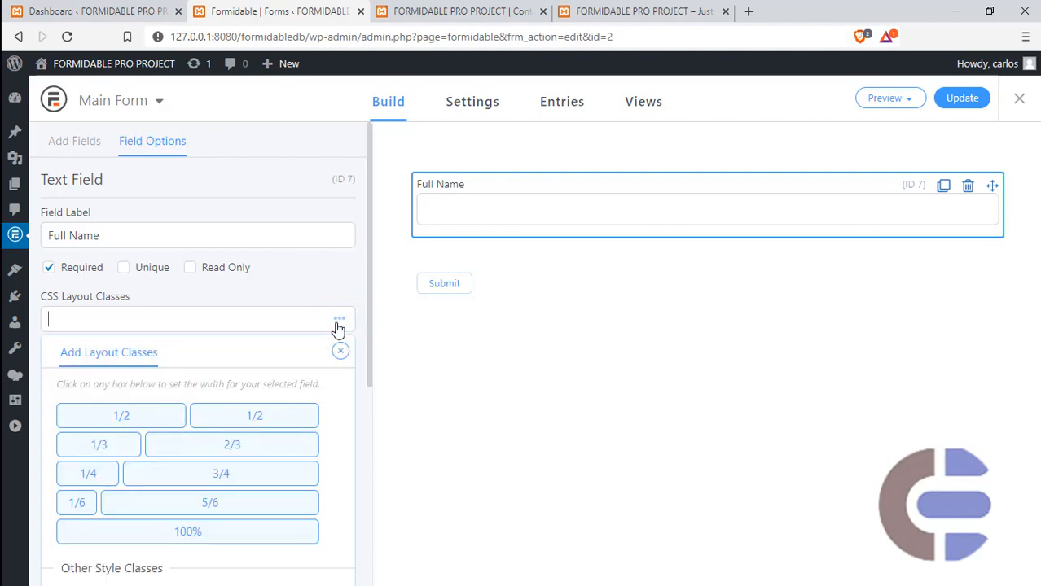
left_click(126, 419)
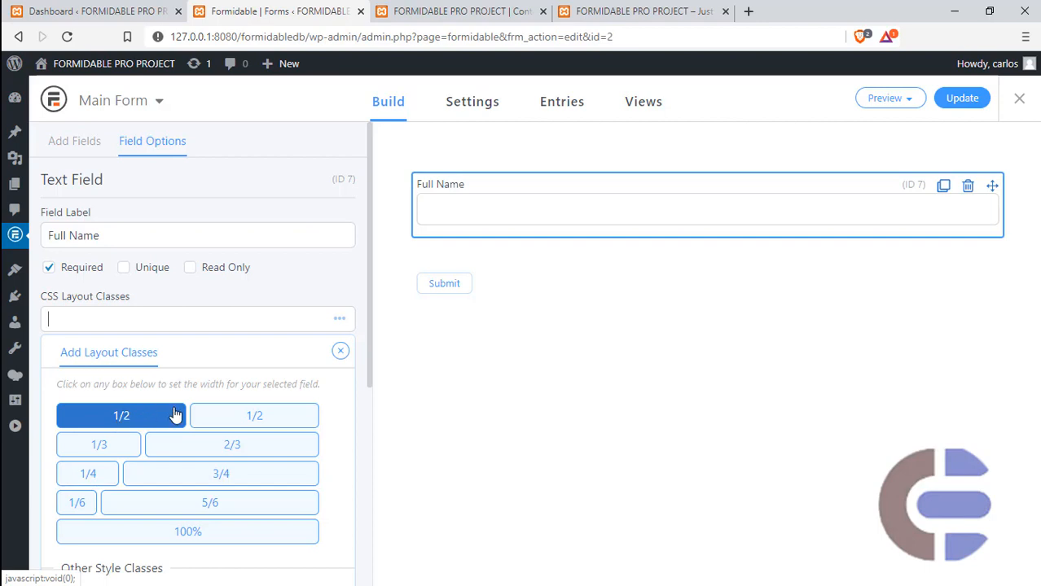
left_click(181, 531)
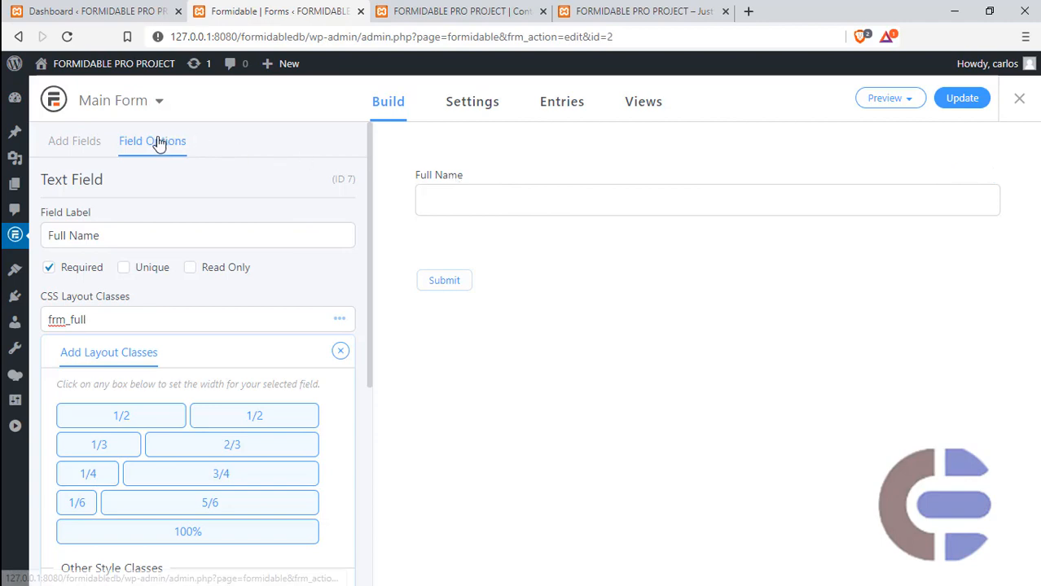
- Add a Phone field below Full Name and set its label to "Phone Number"
left_click(96, 142)
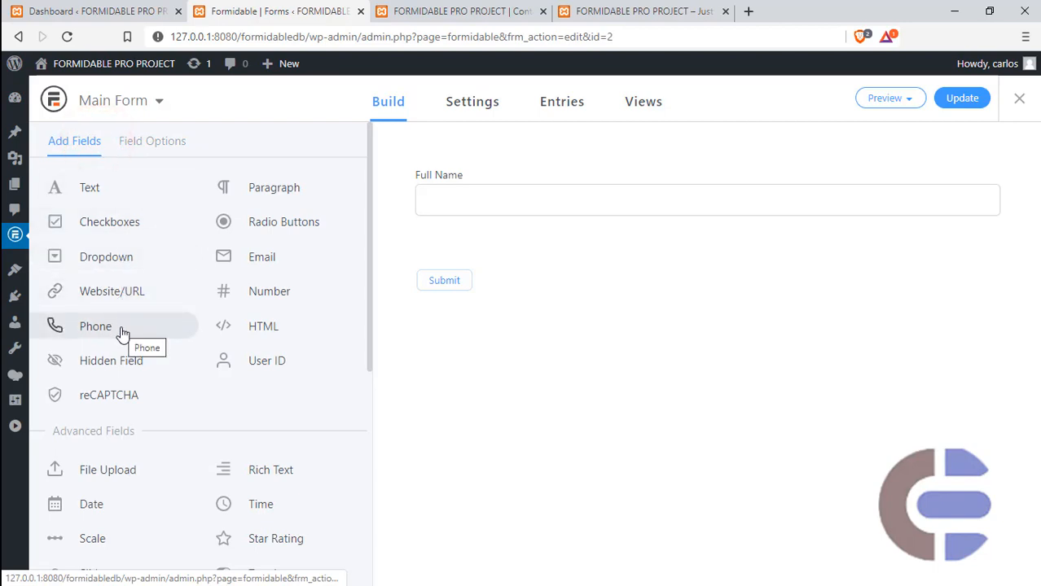
left_click_drag(122, 334, 575, 256)
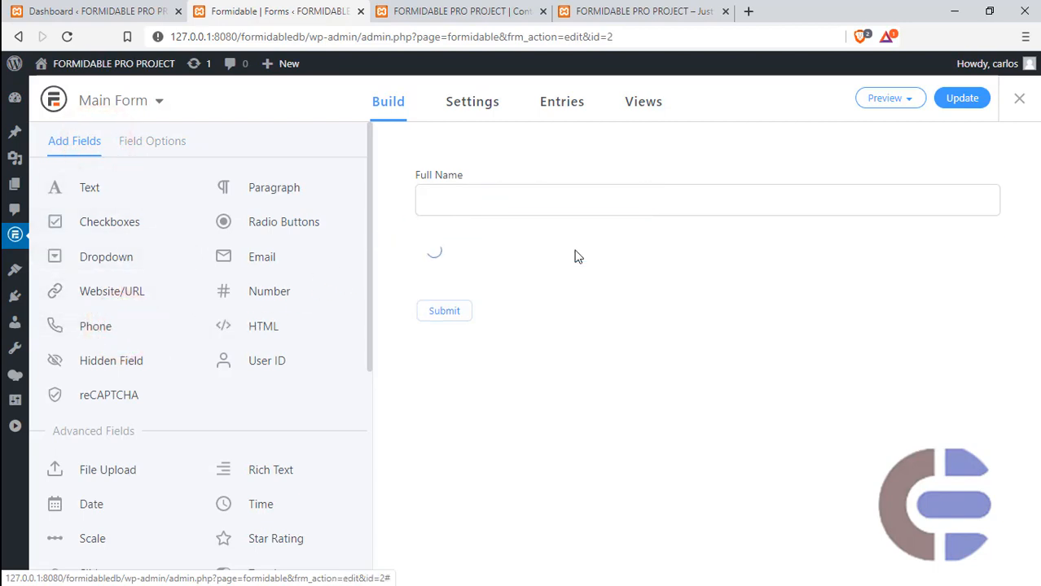
left_click(483, 255)
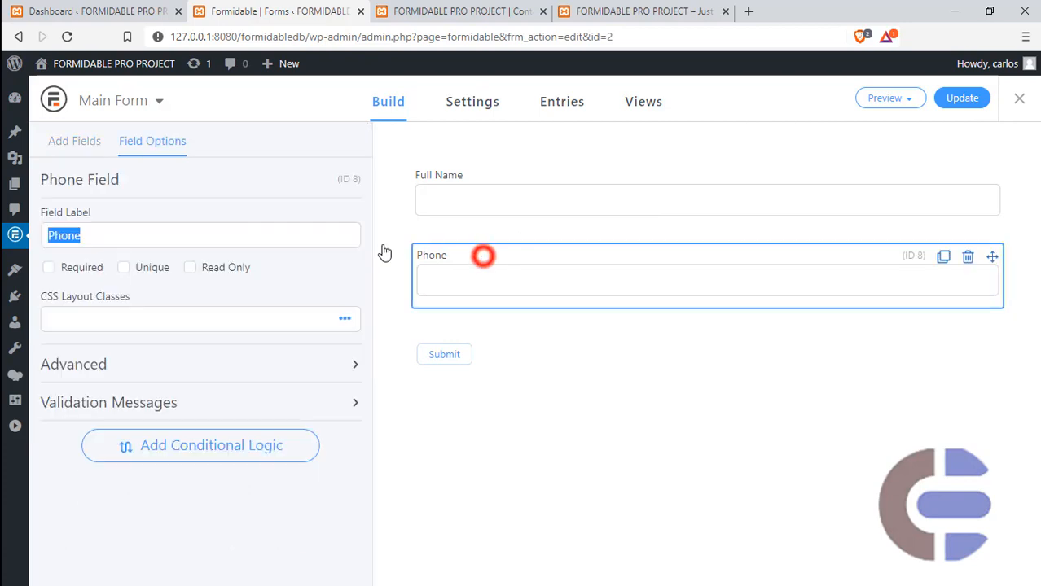
left_click(228, 233)
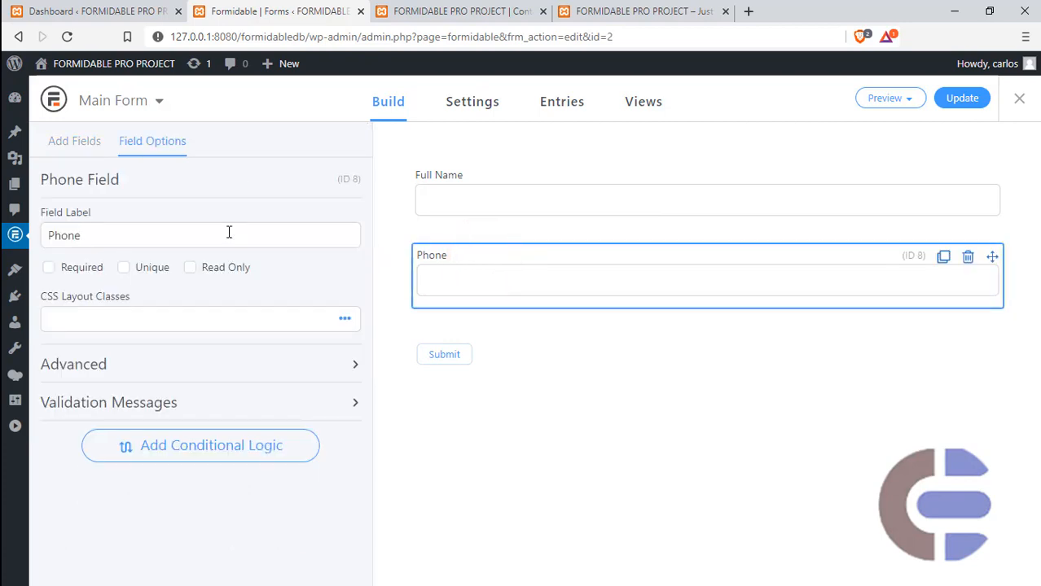
type("Number")
- Set the Phone Number field's layout width to 100% and save the form
left_click(345, 318)
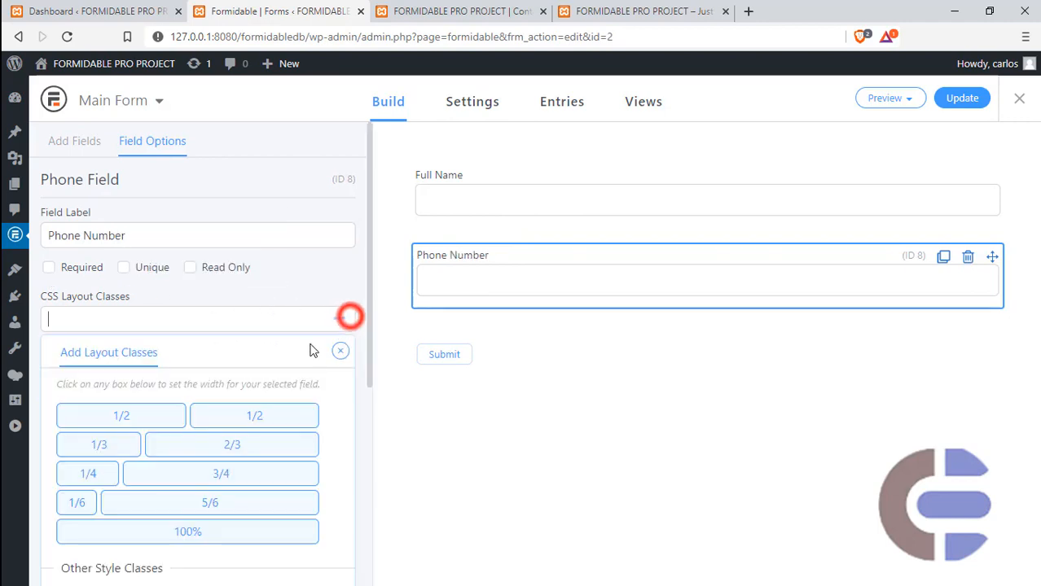
left_click(190, 533)
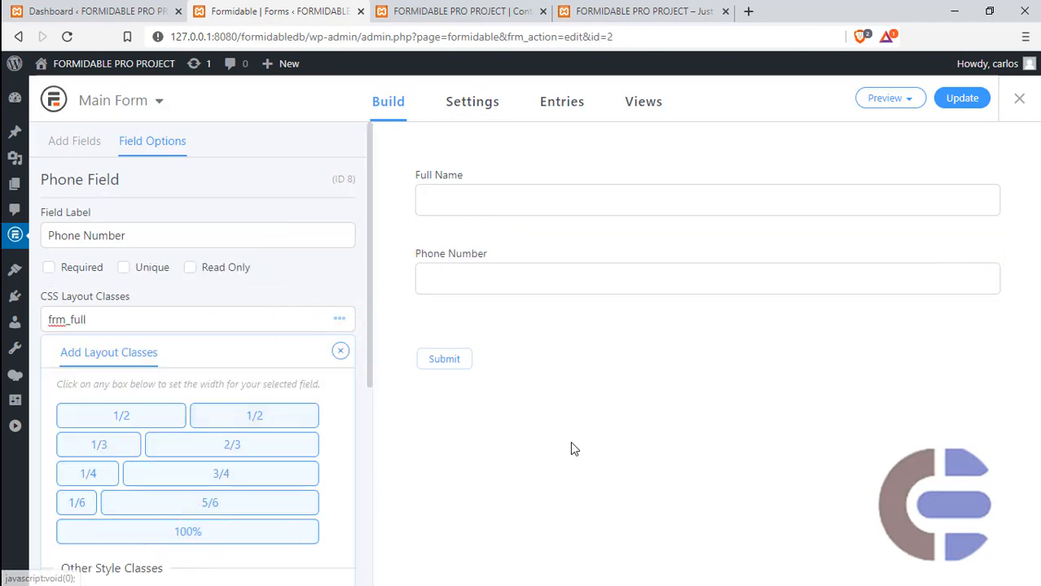
left_click(342, 351)
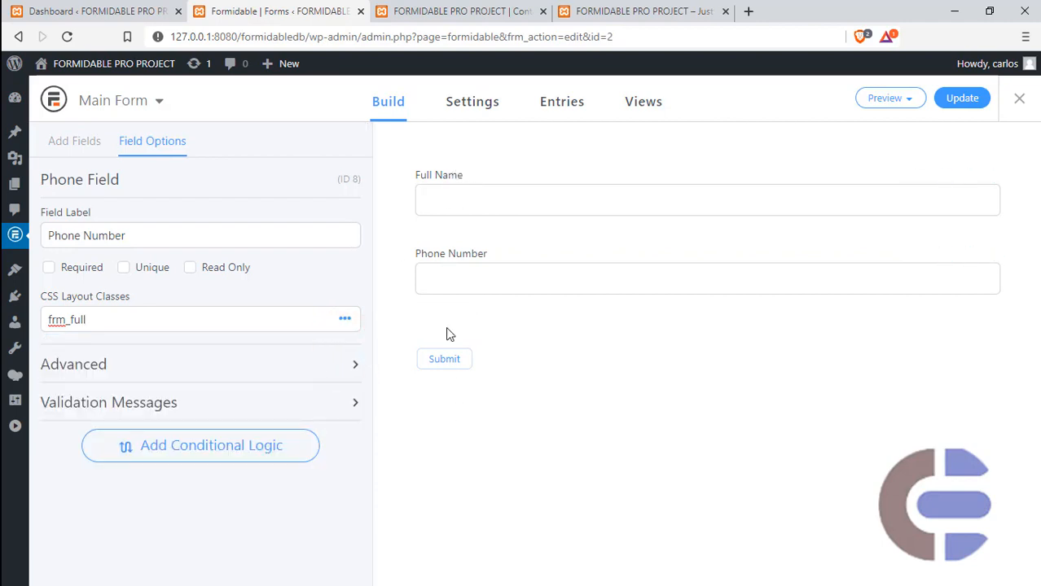
left_click(960, 98)
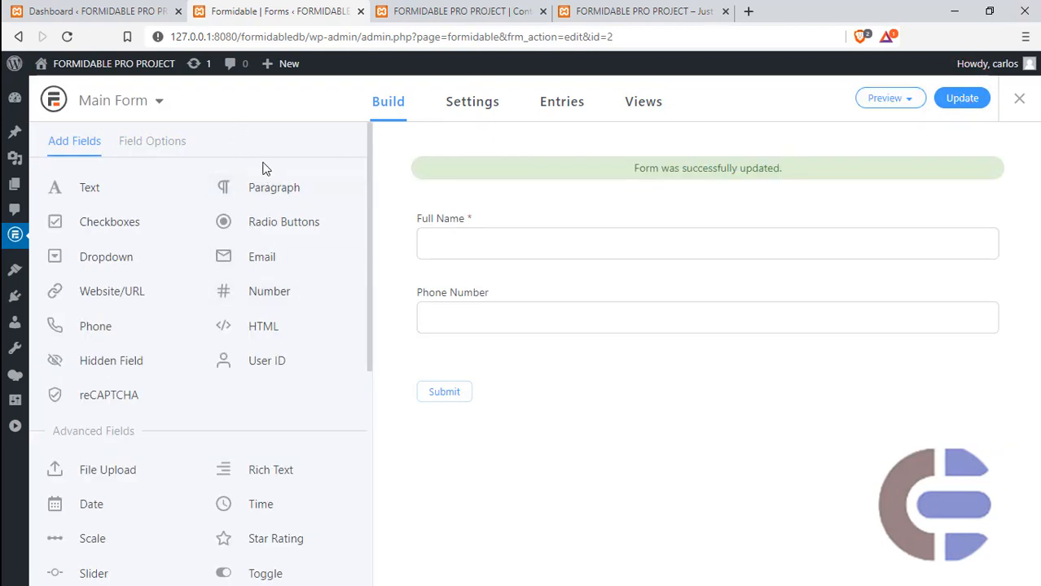
- Open the Formidable forms list in a separate browser tab beside the form builder and duplicate Main Form
left_click(15, 426)
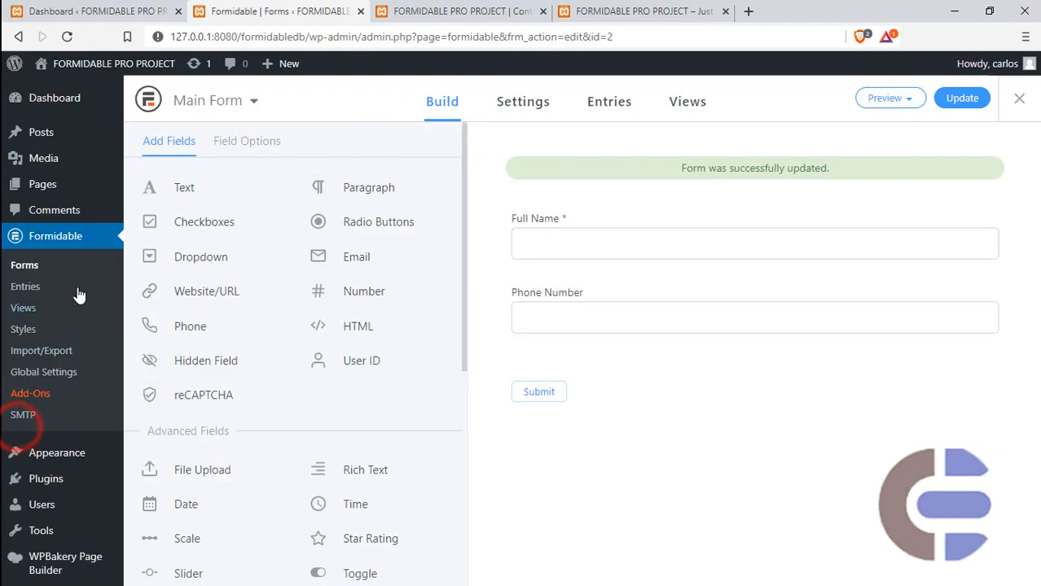
left_click(35, 269, "ctrl")
left_click_drag(567, 10, 415, 13)
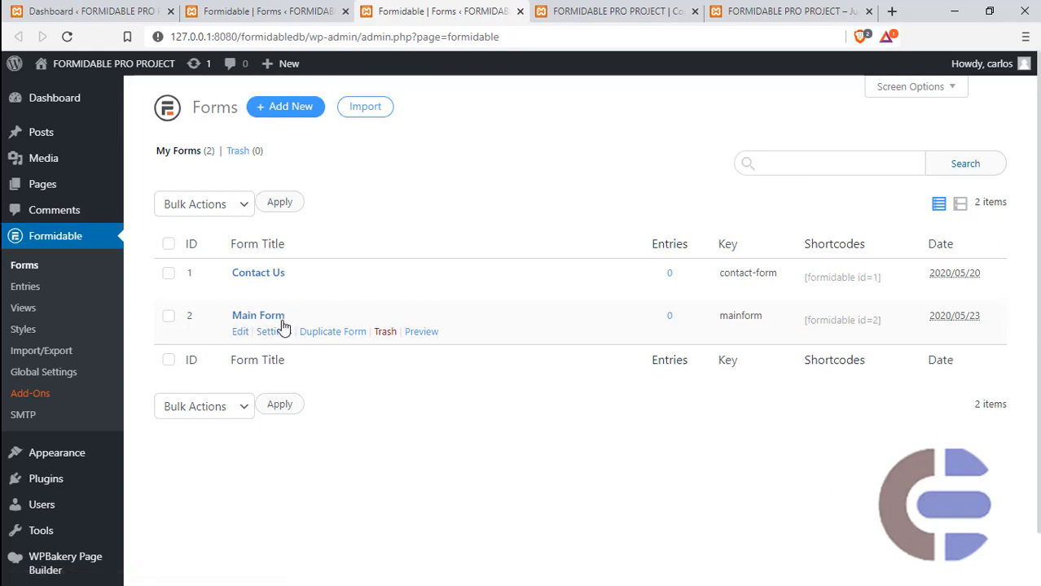
left_click(334, 335)
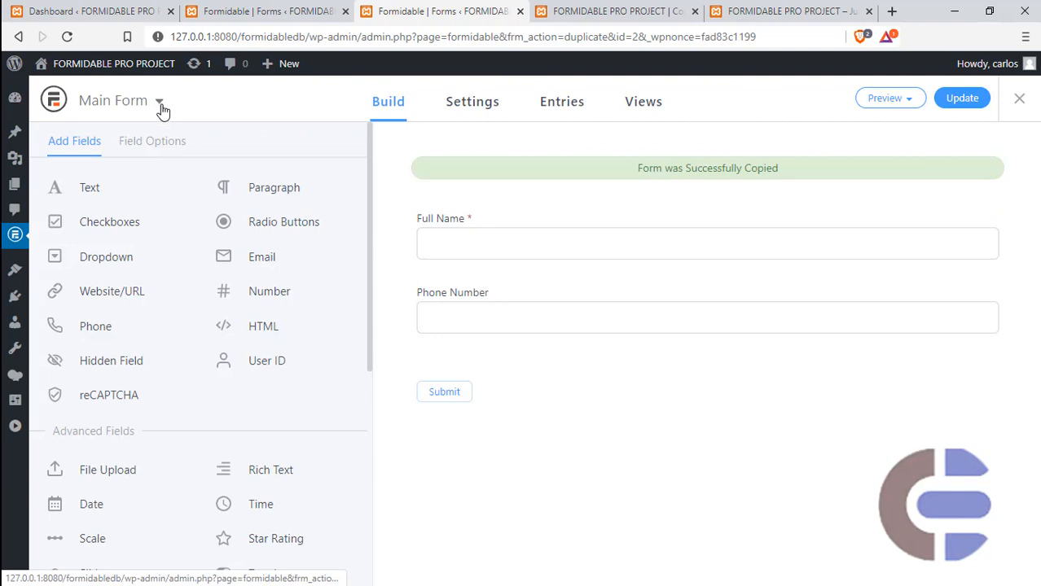
- Change the duplicated form's title to "Receiving Form" in its general settings and save it
left_click(139, 103)
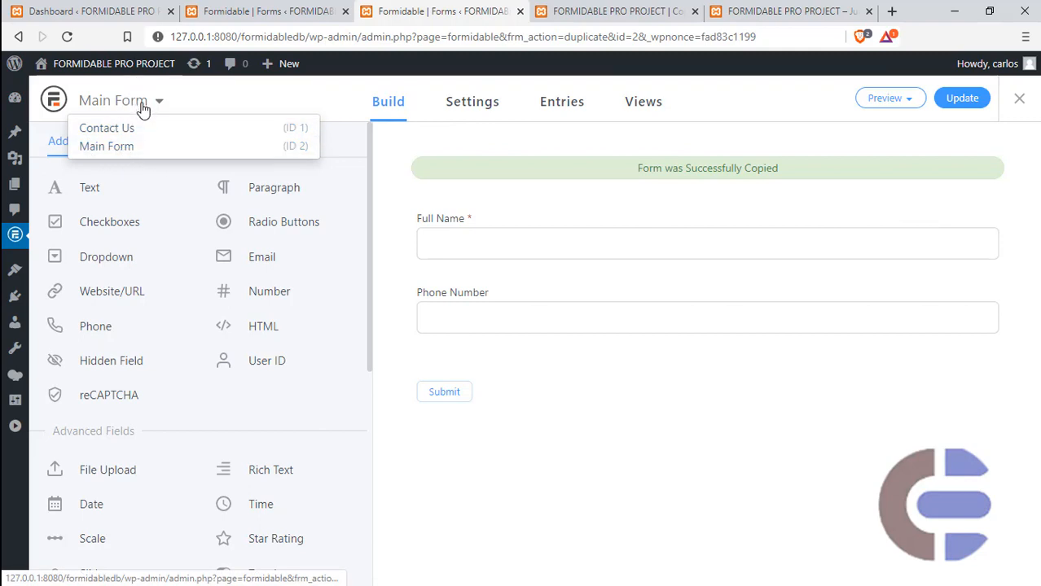
left_click(473, 106)
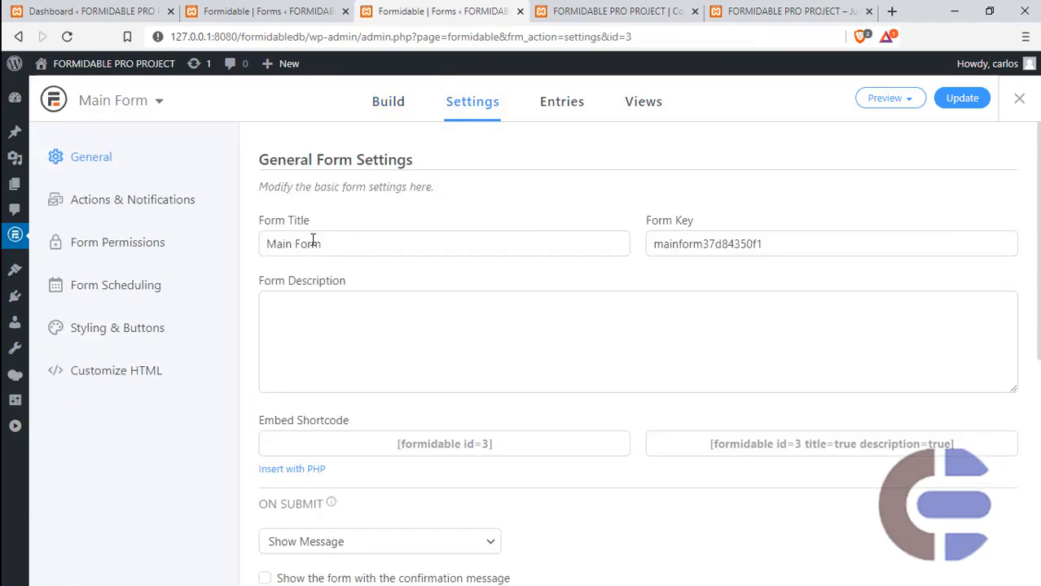
double_click(269, 242)
type("Receiving")
left_click(269, 12)
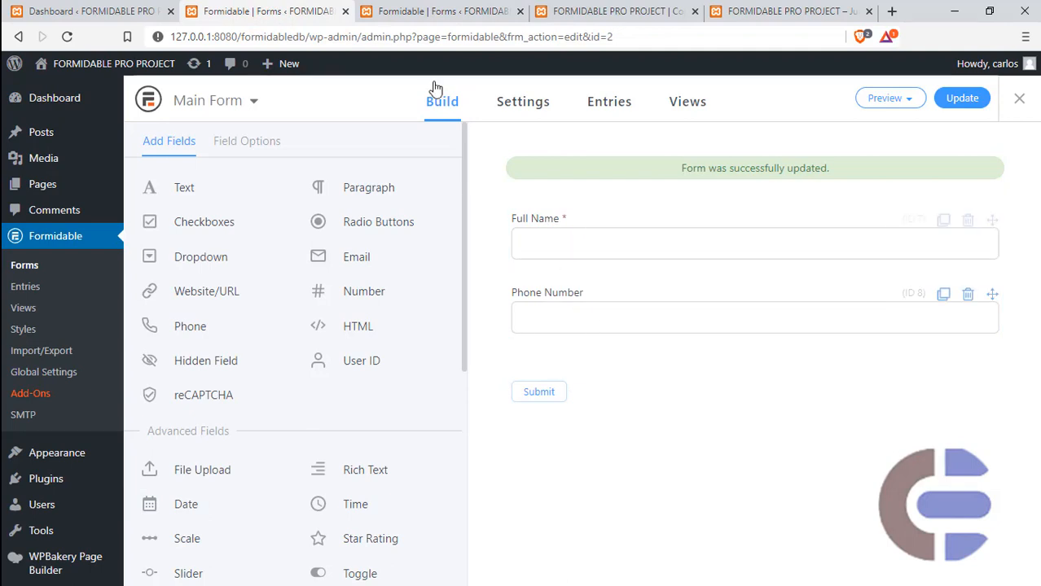
left_click(409, 10)
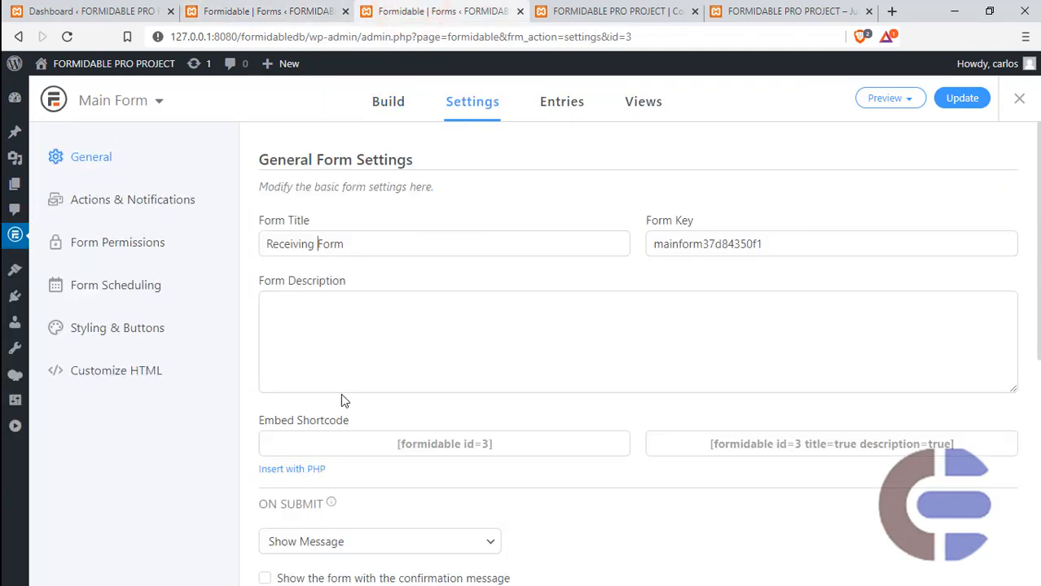
left_click(958, 99)
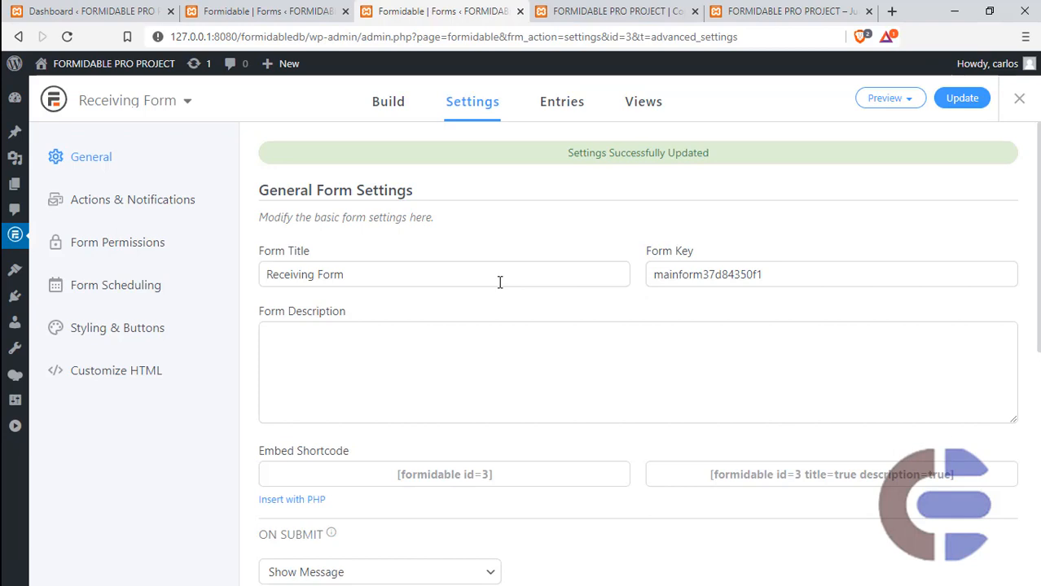
- Change the original Main Form's on-submit action to Redirect to URL and start filling in the redirect address
left_click(269, 11)
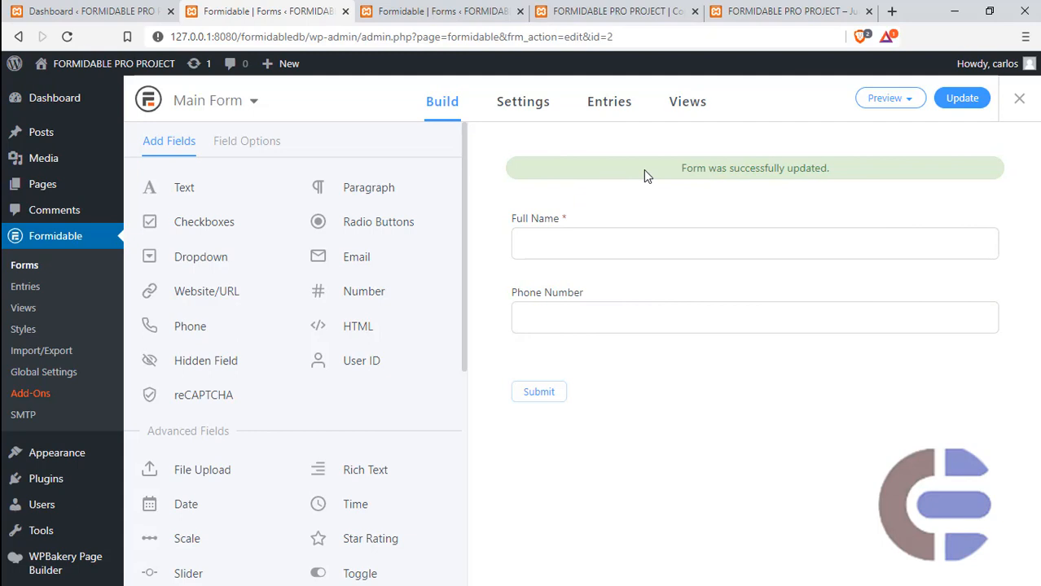
left_click(523, 102)
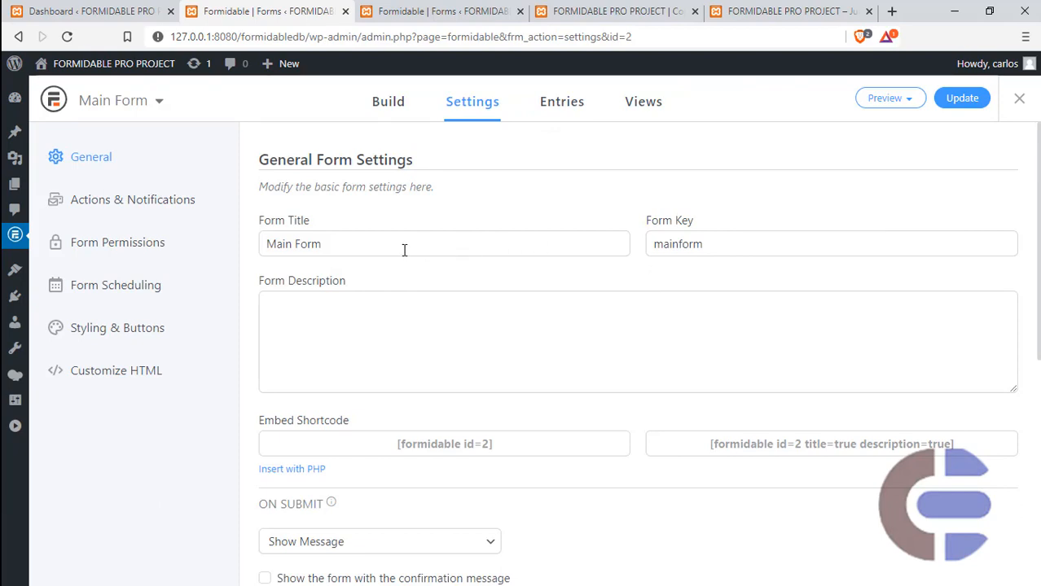
scroll(404, 249, "down", 4)
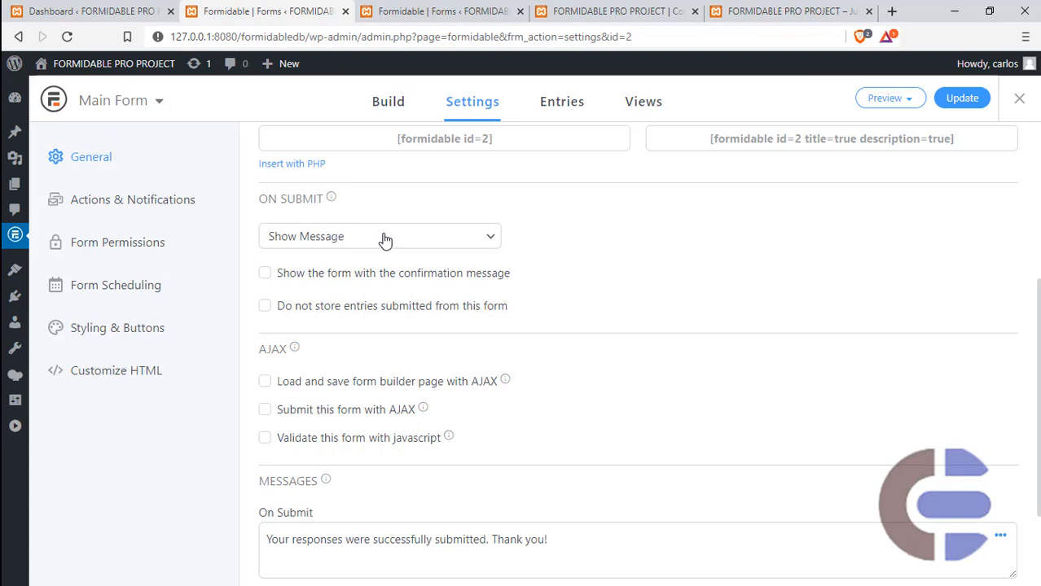
left_click(384, 237)
left_click(334, 275)
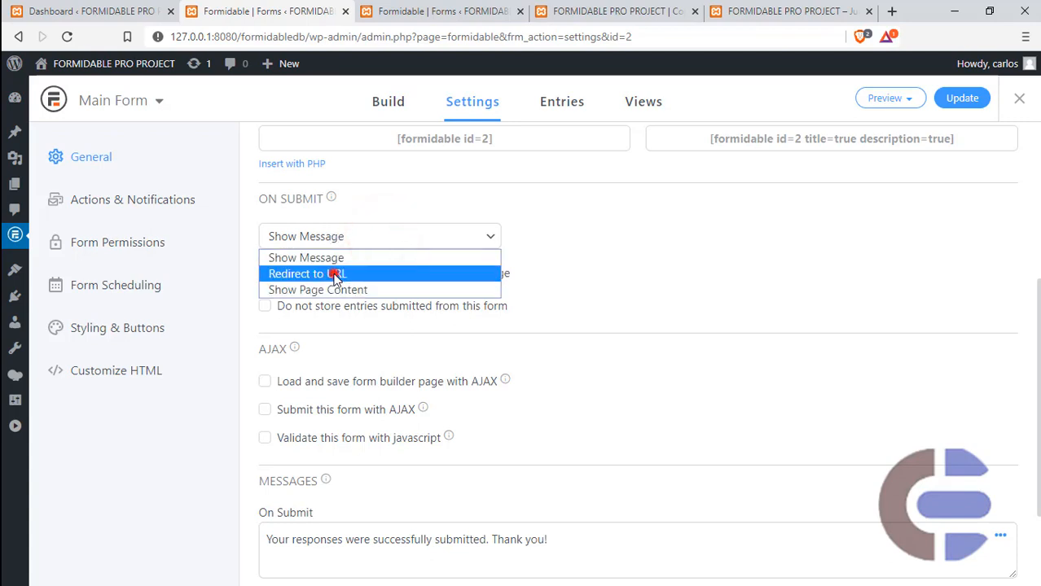
left_click(548, 275)
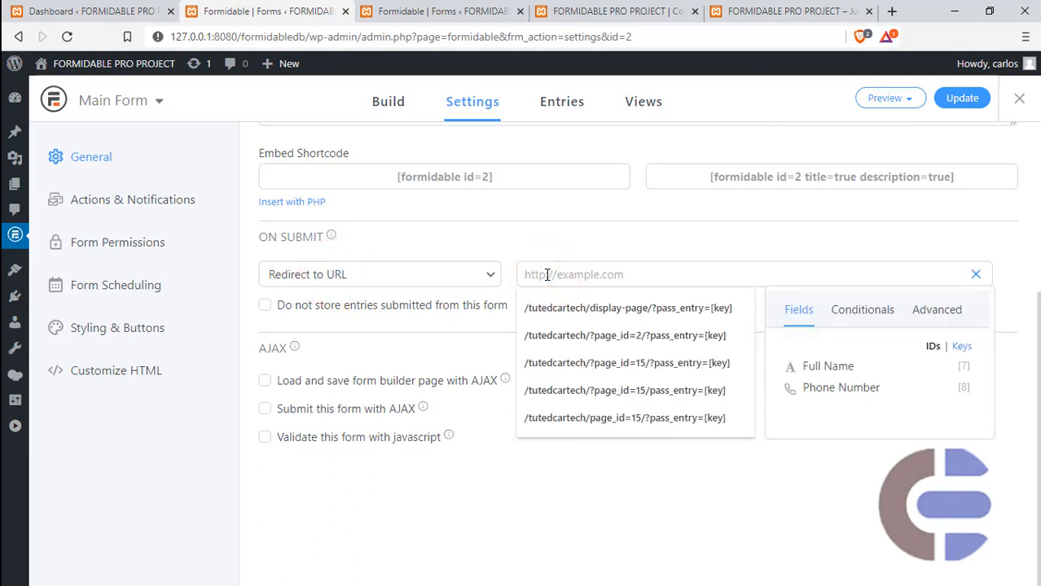
left_click(566, 313)
- Refresh the site's front end and look through Main Page, Receiving Page and Sample Page to check their addresses
left_click(586, 11)
left_click(751, 10)
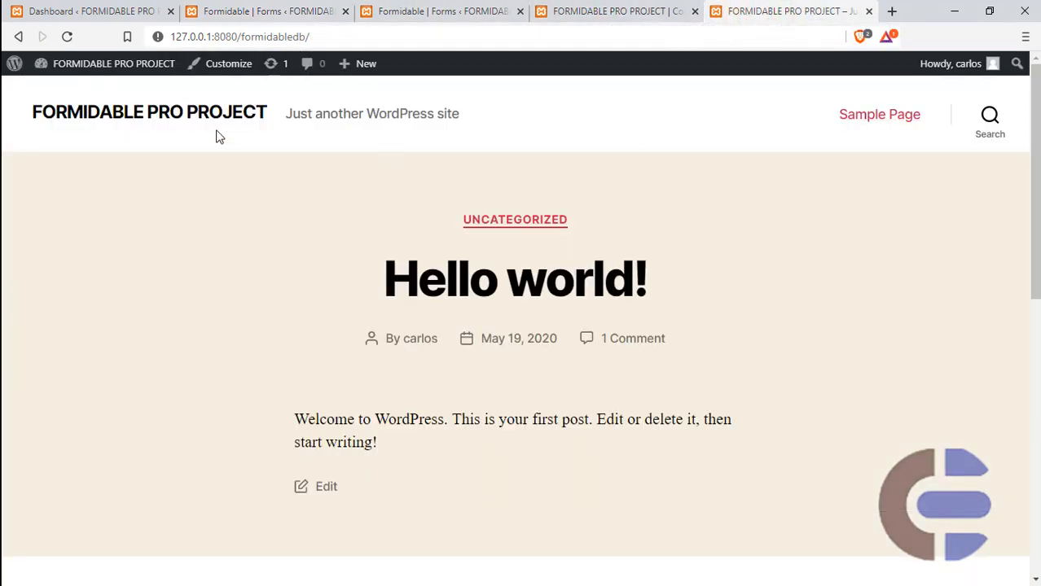
left_click(184, 113)
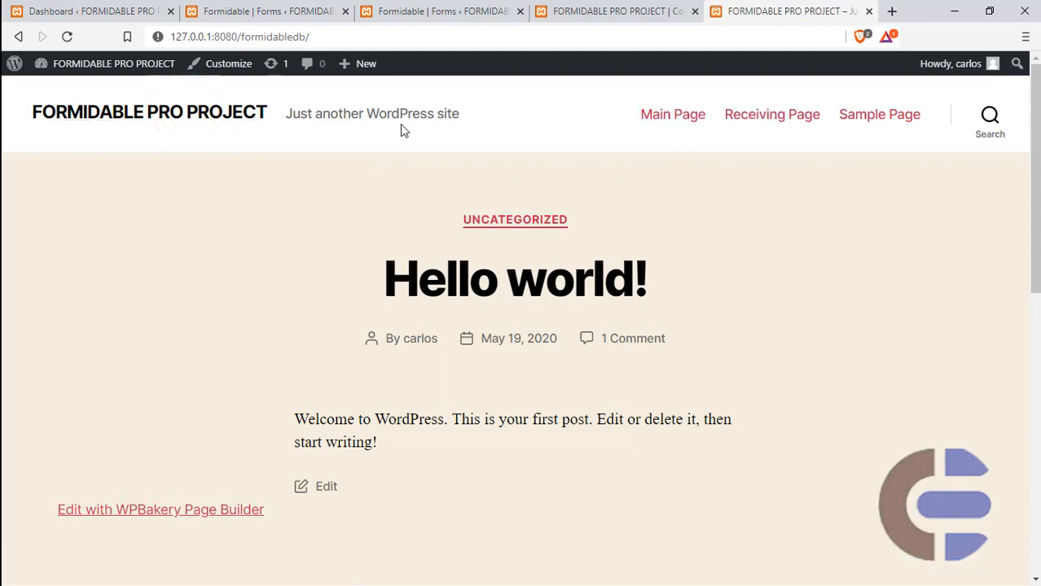
left_click(673, 116)
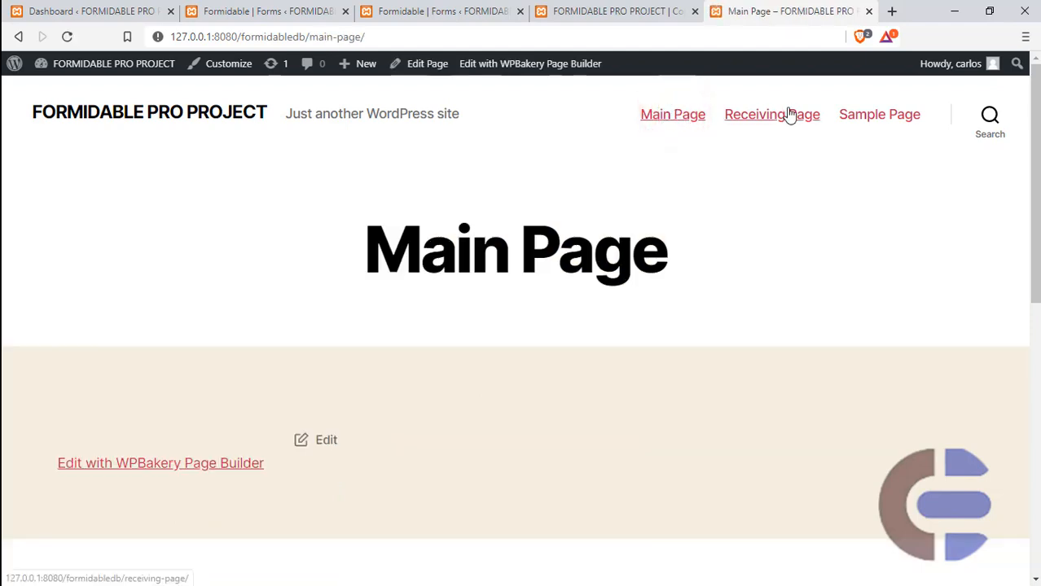
left_click(785, 111)
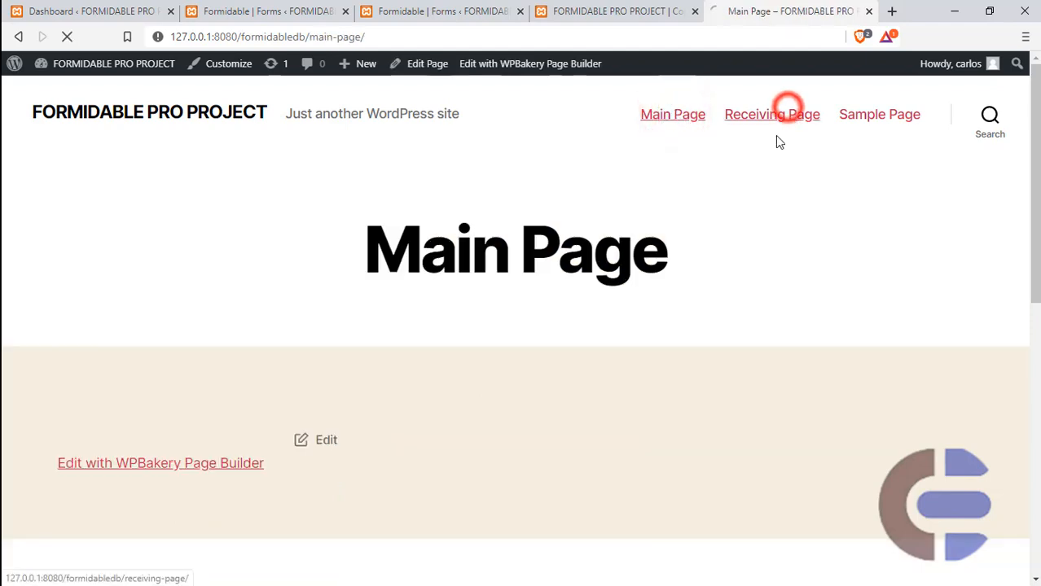
left_click(869, 115)
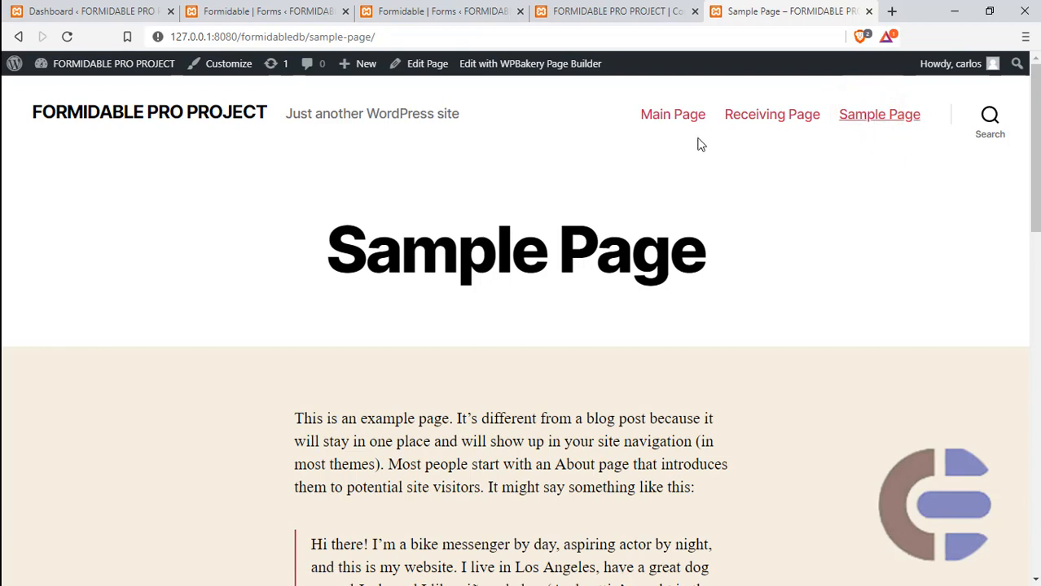
left_click(673, 115)
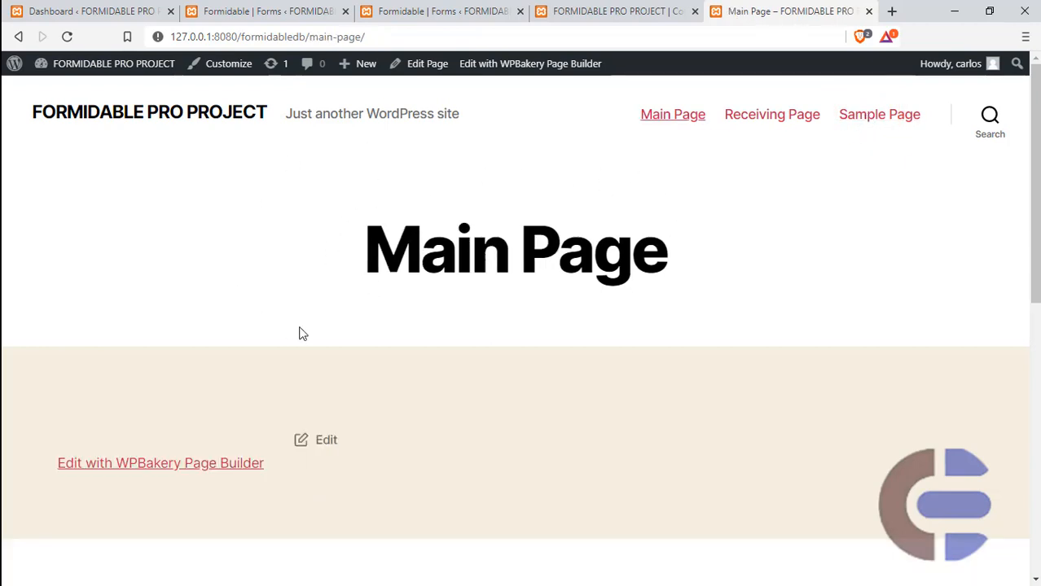
left_click(752, 119)
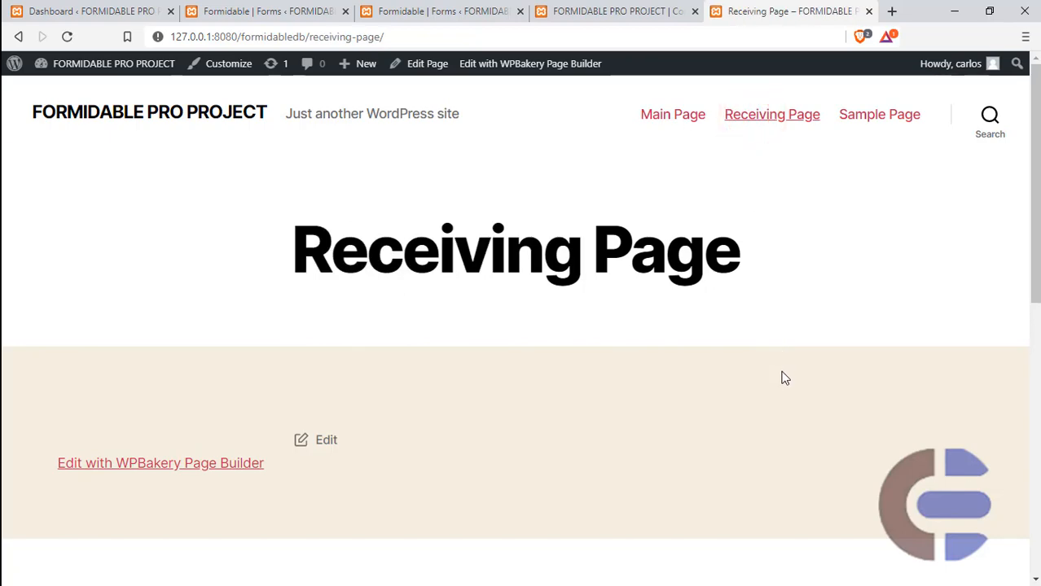
left_click(672, 118)
- Open Main Page for editing from the WordPress pages list, insert the Formidable Main Form into its content, and update the page
left_click(259, 12)
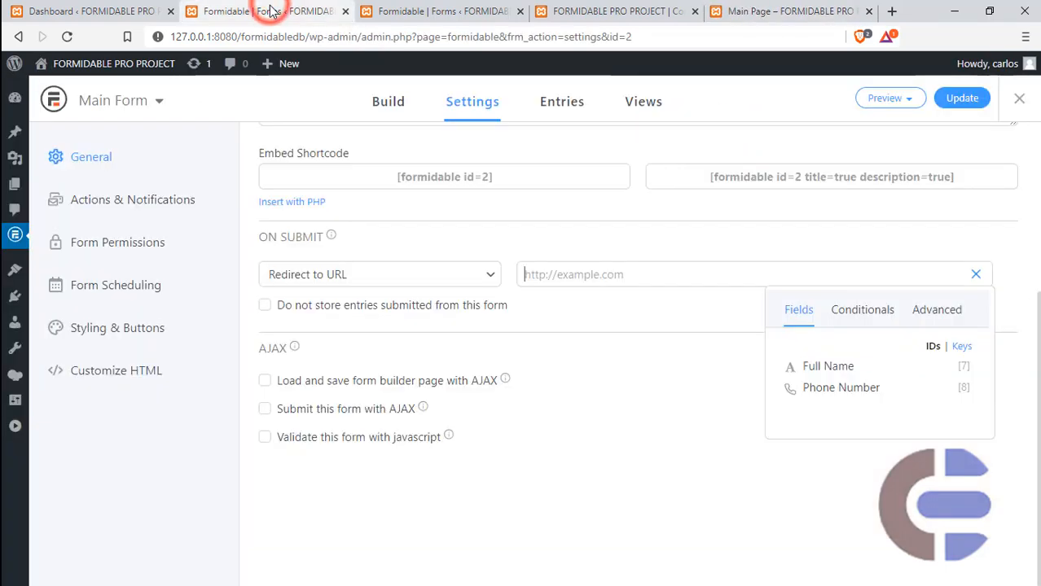
left_click(65, 8)
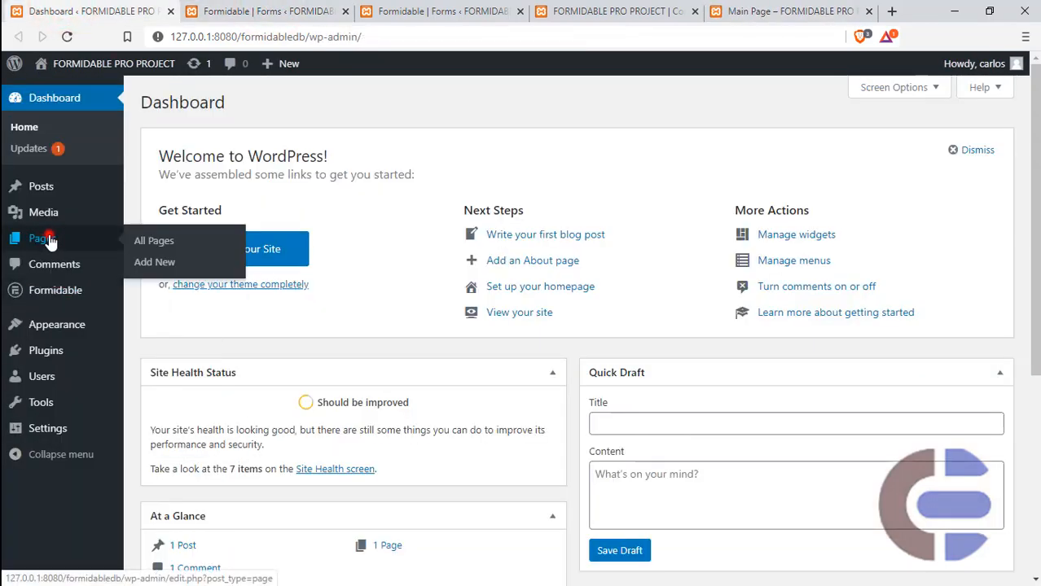
left_click(42, 237)
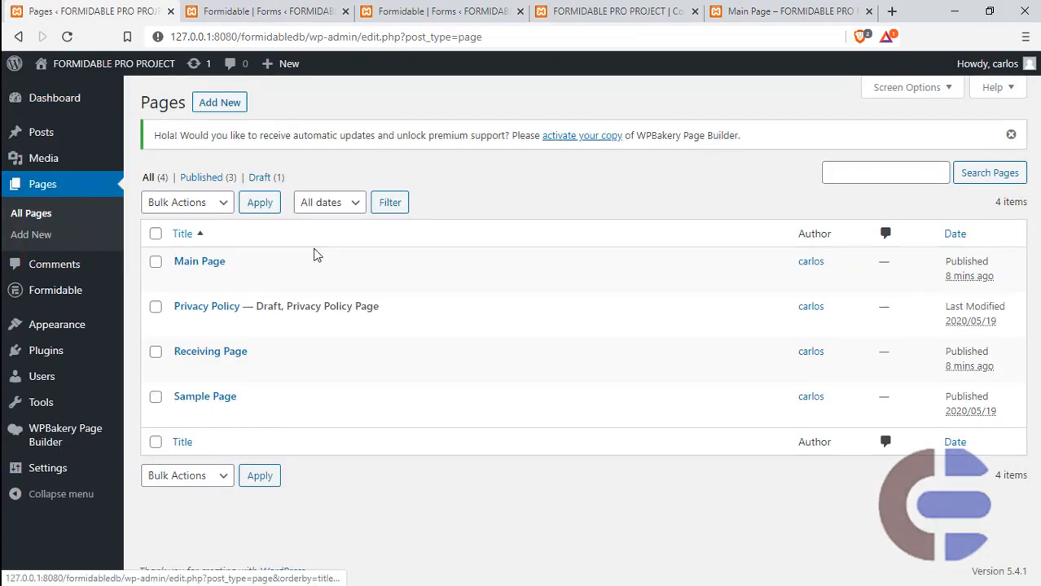
left_click(186, 279)
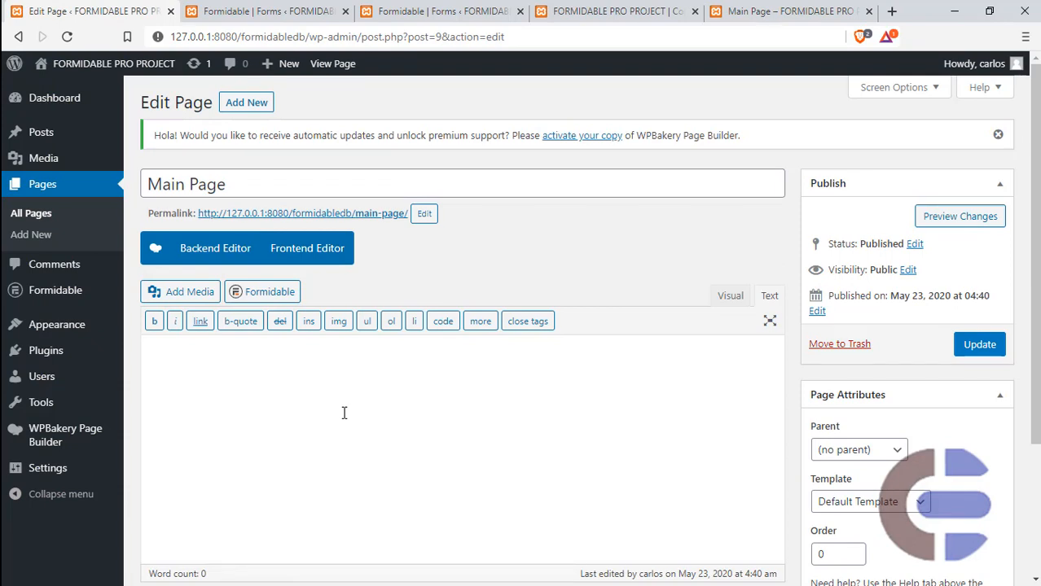
left_click(263, 292)
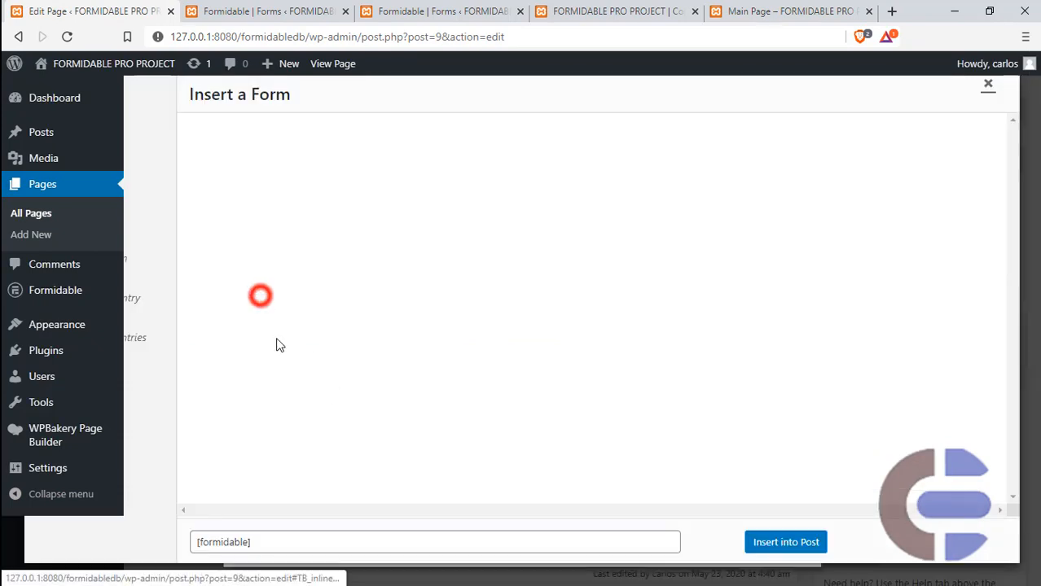
left_click(381, 138)
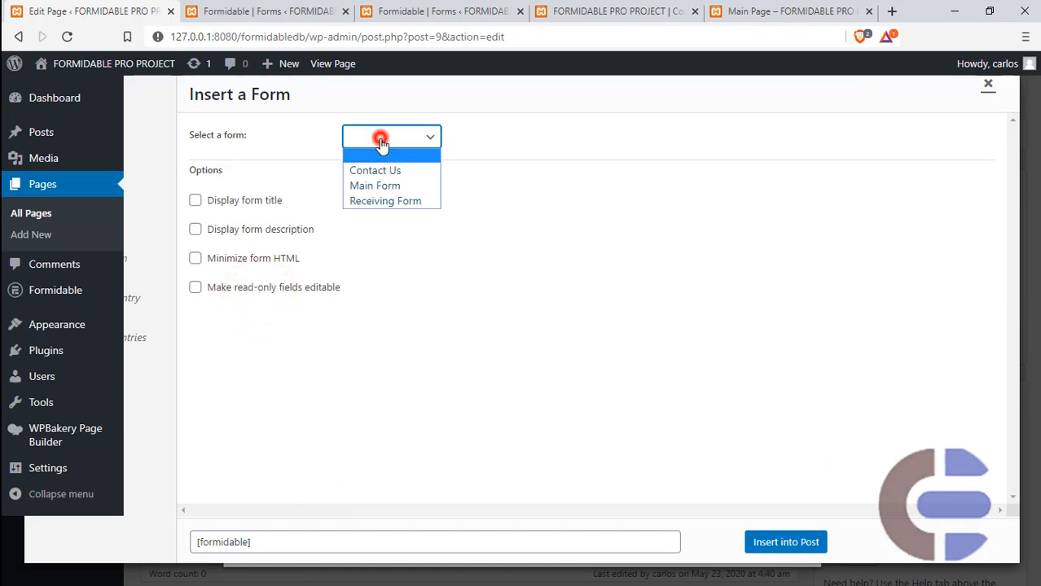
left_click(373, 186)
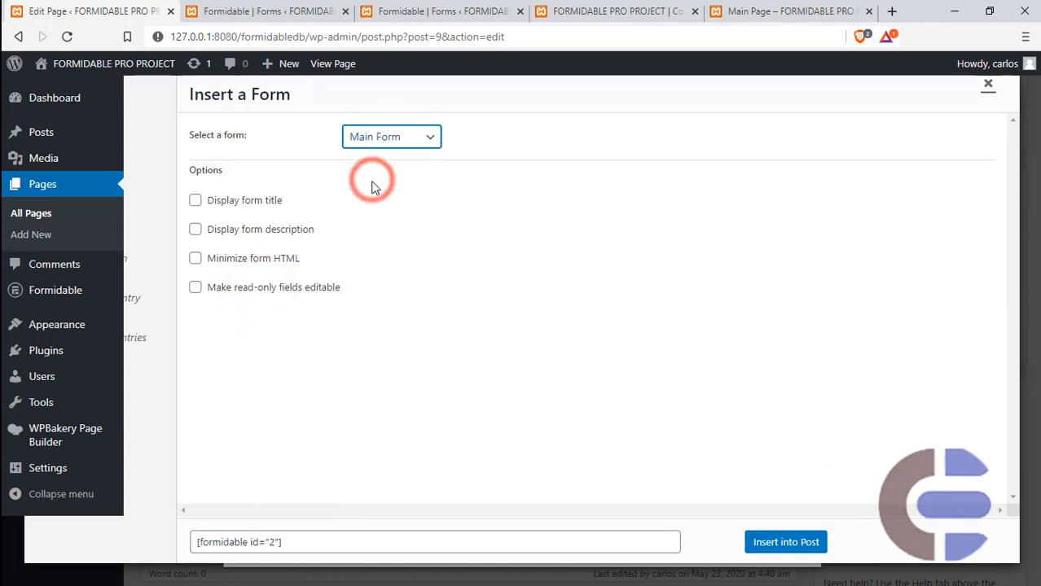
left_click(776, 543)
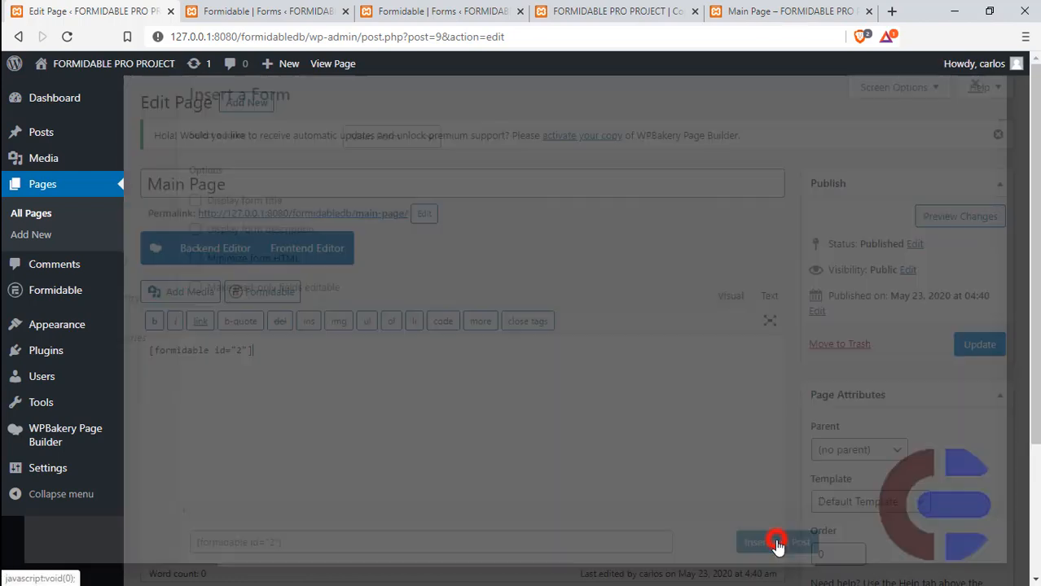
left_click(987, 345)
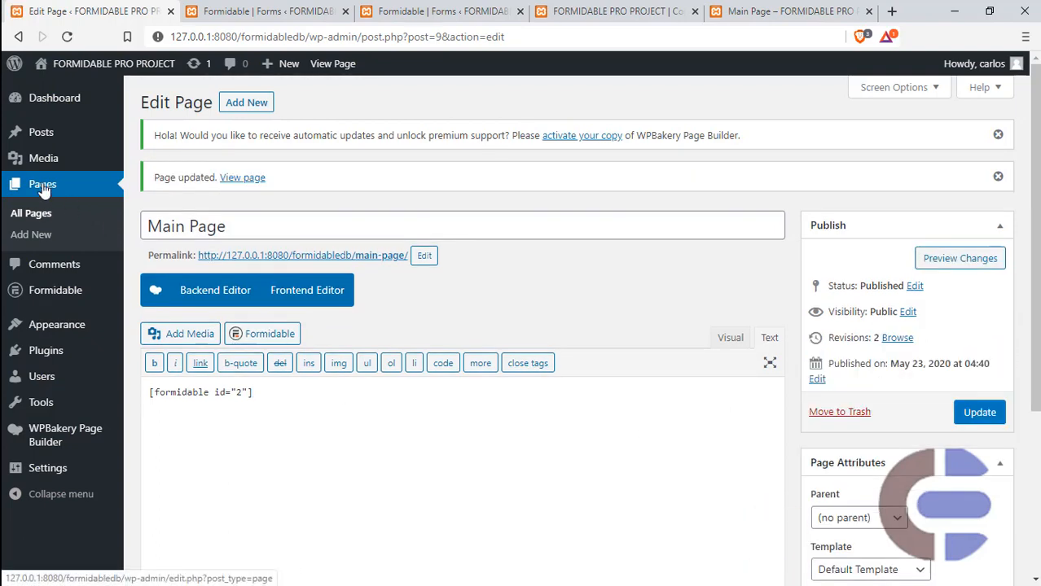
- Open Receiving Page for editing, insert the Formidable Receiving Form into its content, and update the page
left_click(39, 213)
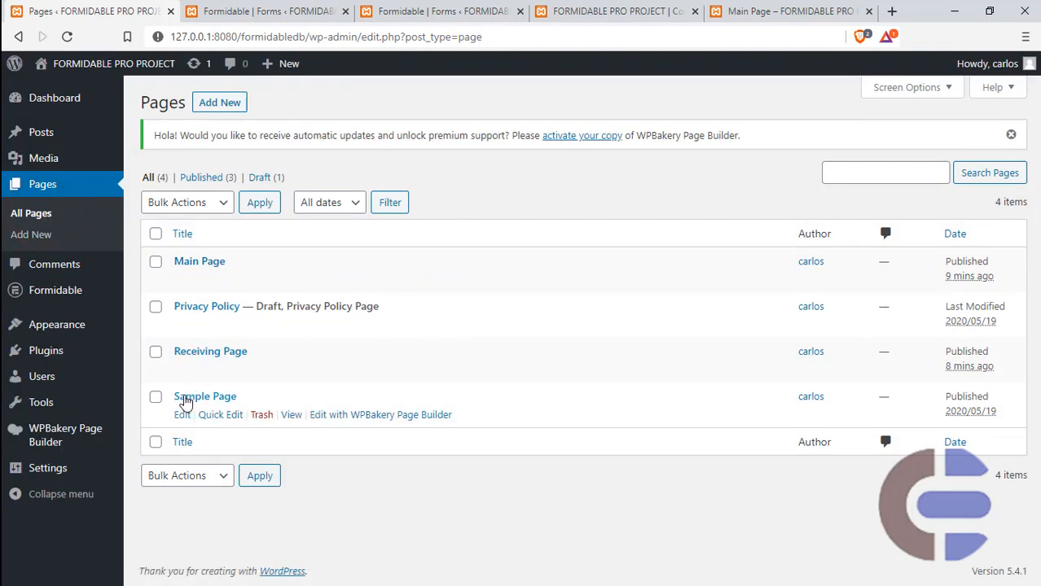
left_click(182, 370)
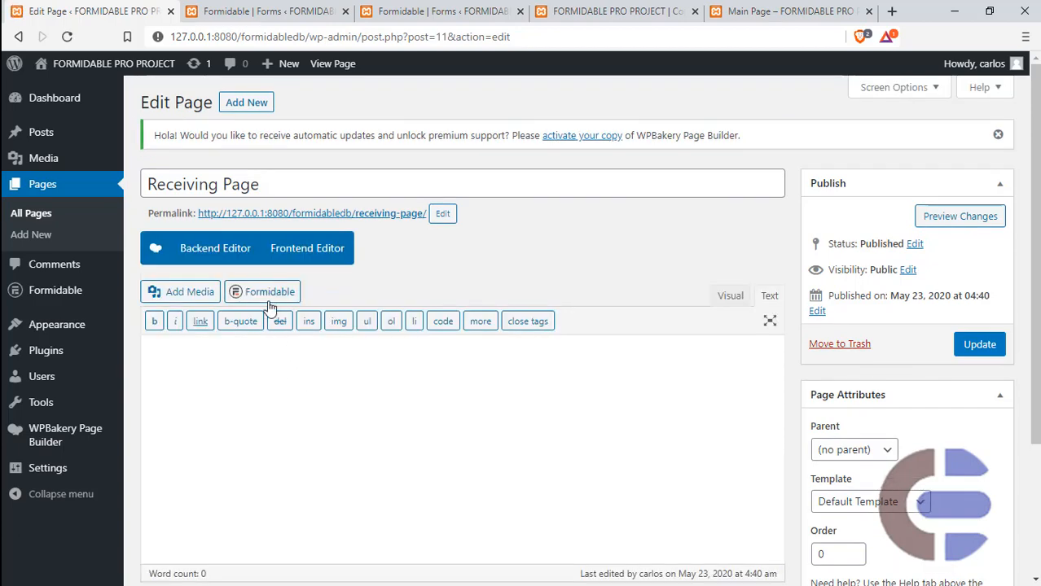
left_click(269, 295)
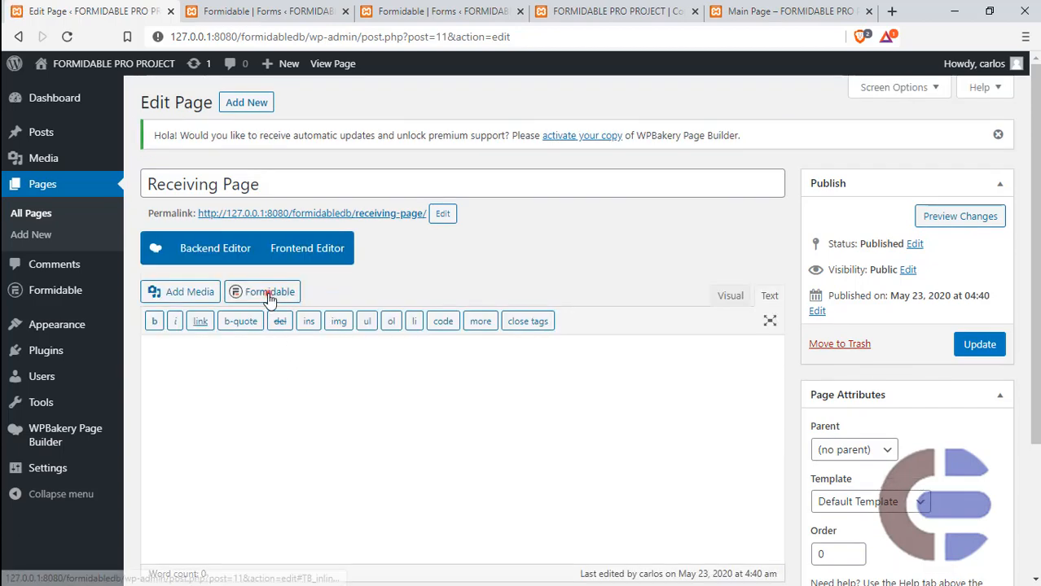
left_click(354, 138)
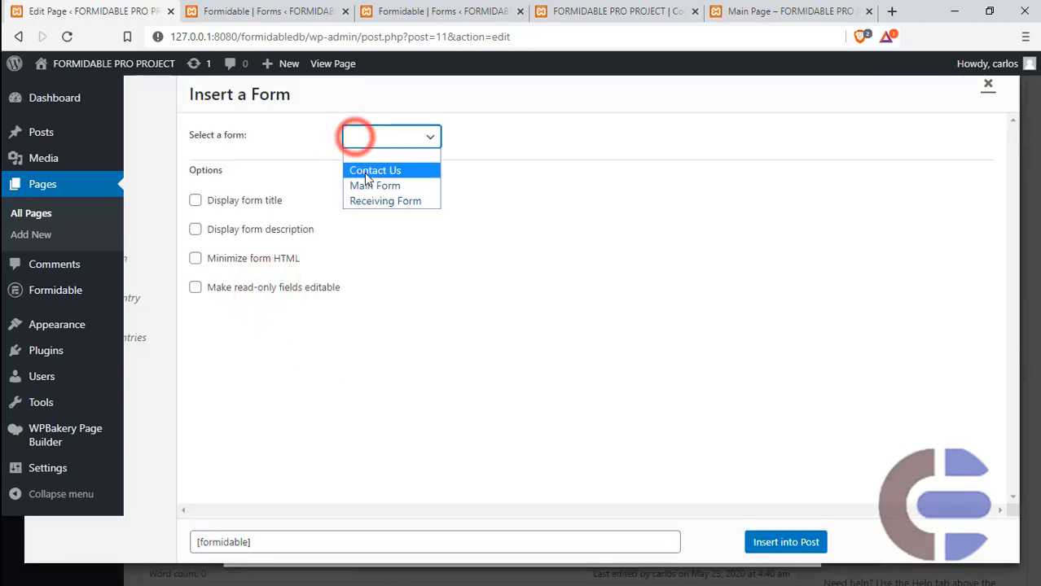
left_click(372, 202)
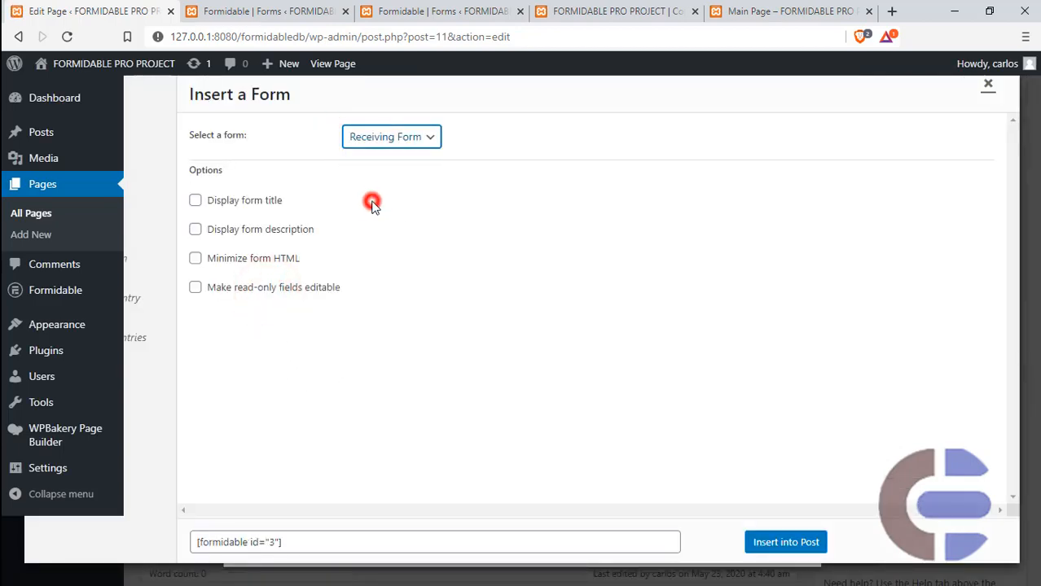
left_click(756, 543)
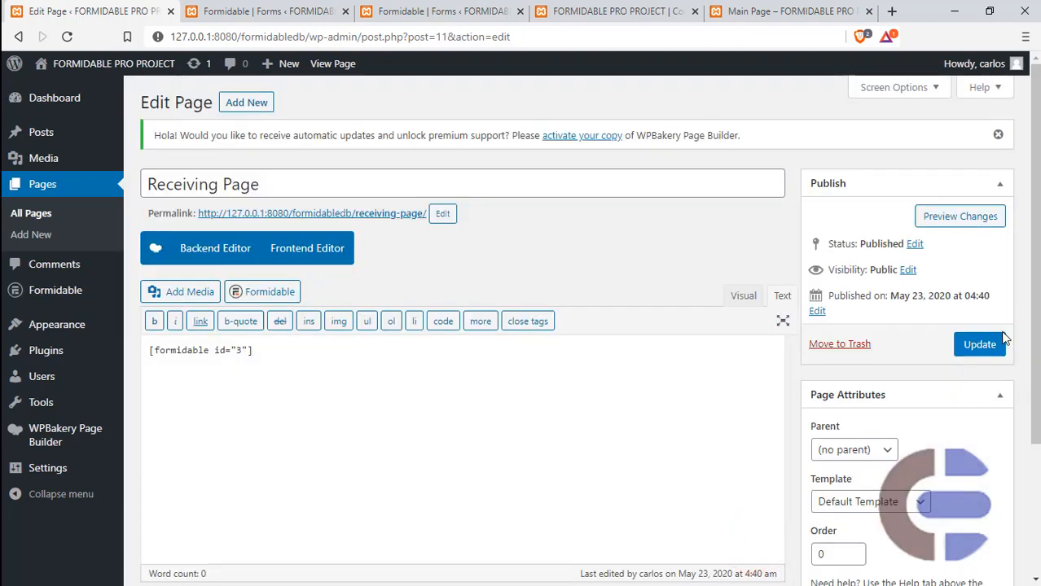
left_click(978, 345)
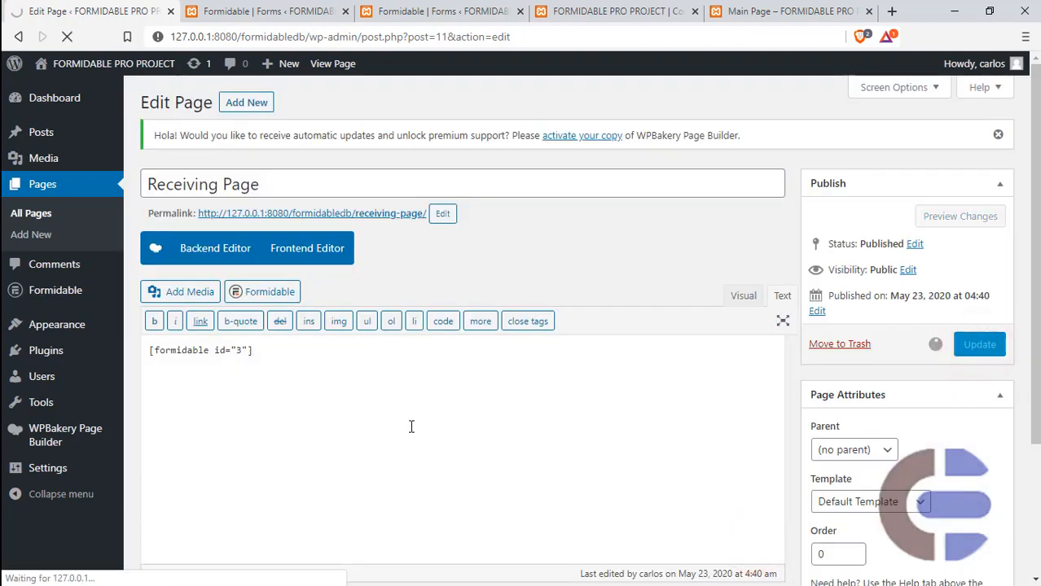
- Check the embedded forms and their Full Name and Phone Number fields on the front-end Main Page and Receiving Page
left_click(745, 11)
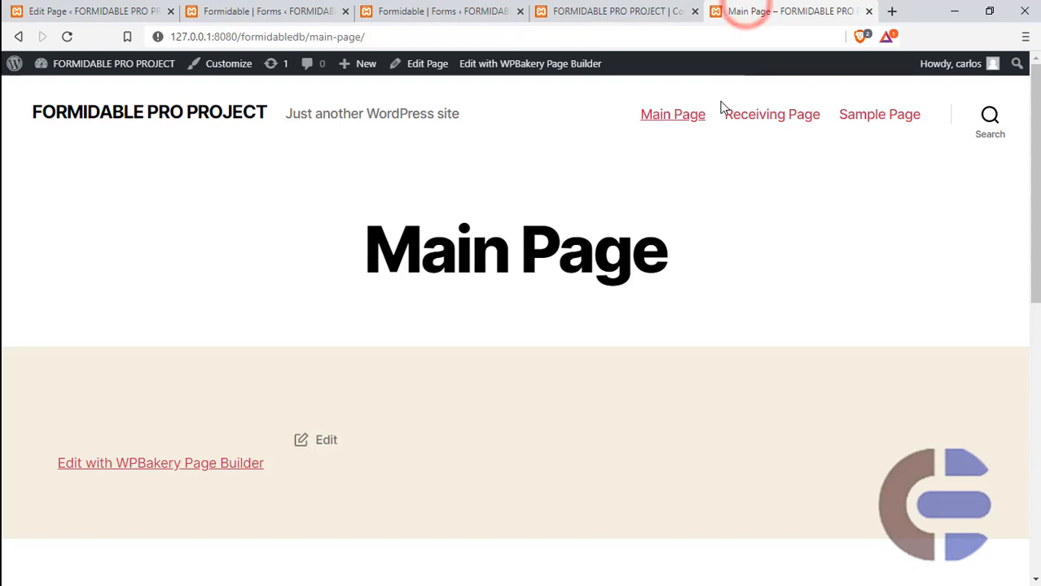
left_click(674, 119)
left_click(348, 439)
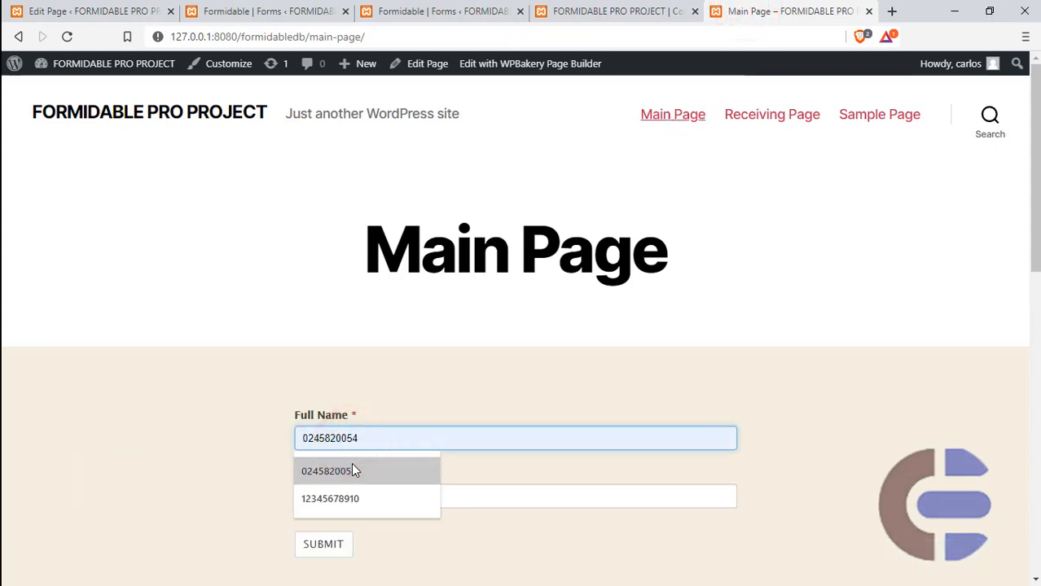
left_click(484, 493)
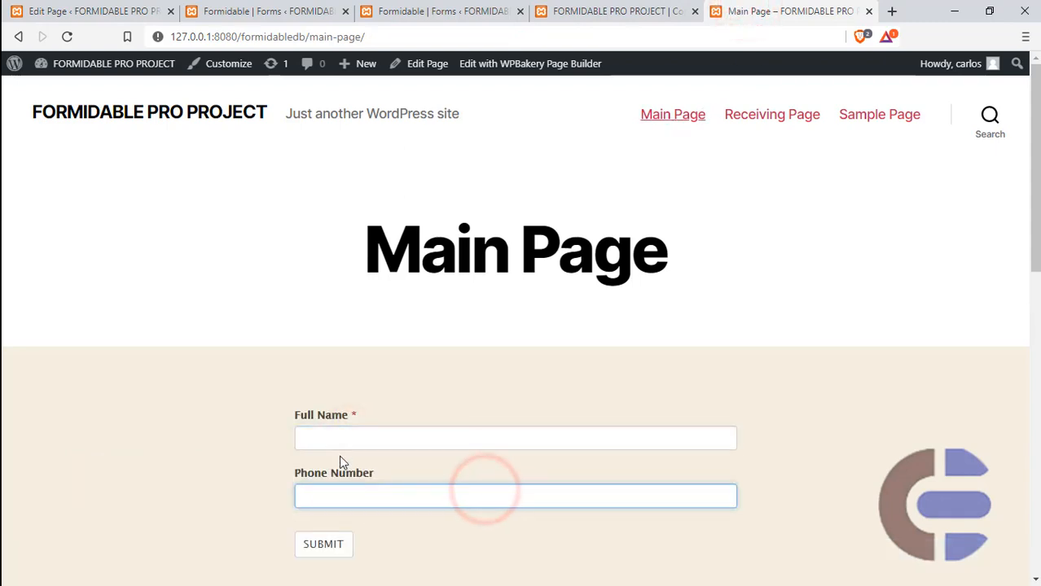
left_click(755, 117)
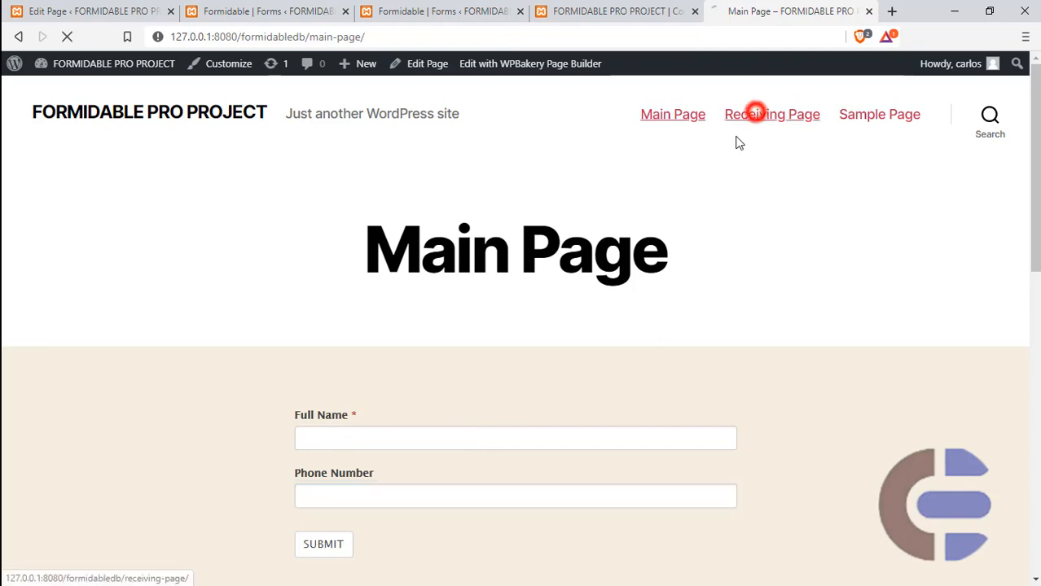
left_click(338, 437)
left_click(357, 499)
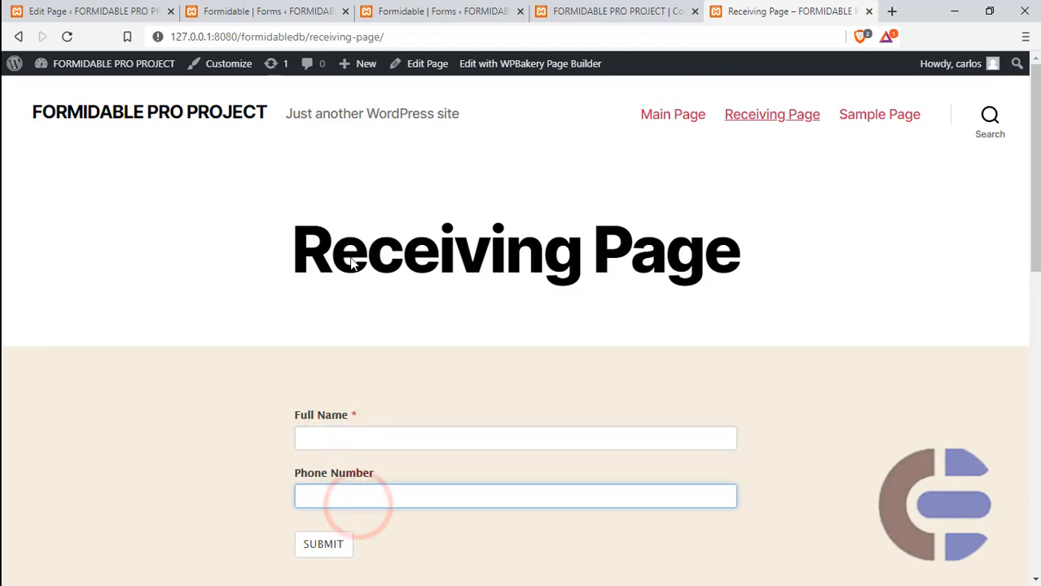
- Open the Receiving Form in the form builder and change the Full Name field's label to "Receiving Full Name"
left_click(404, 10)
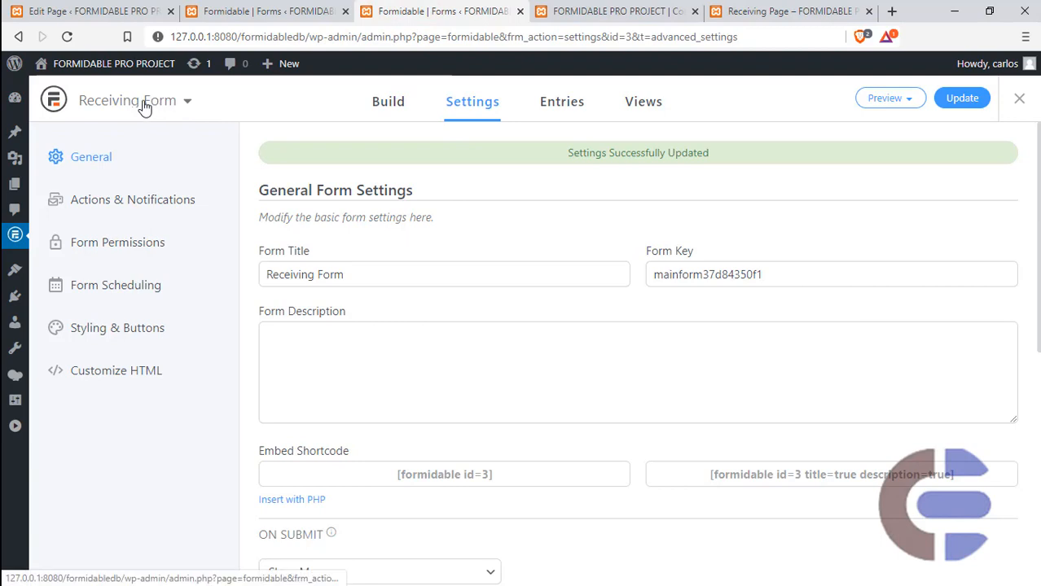
left_click(372, 104)
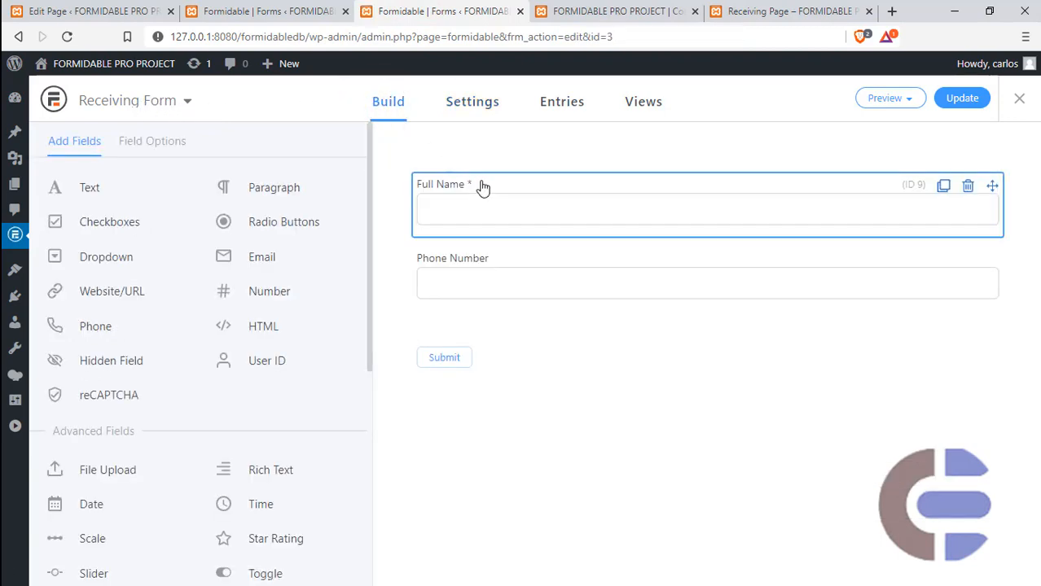
left_click(483, 186)
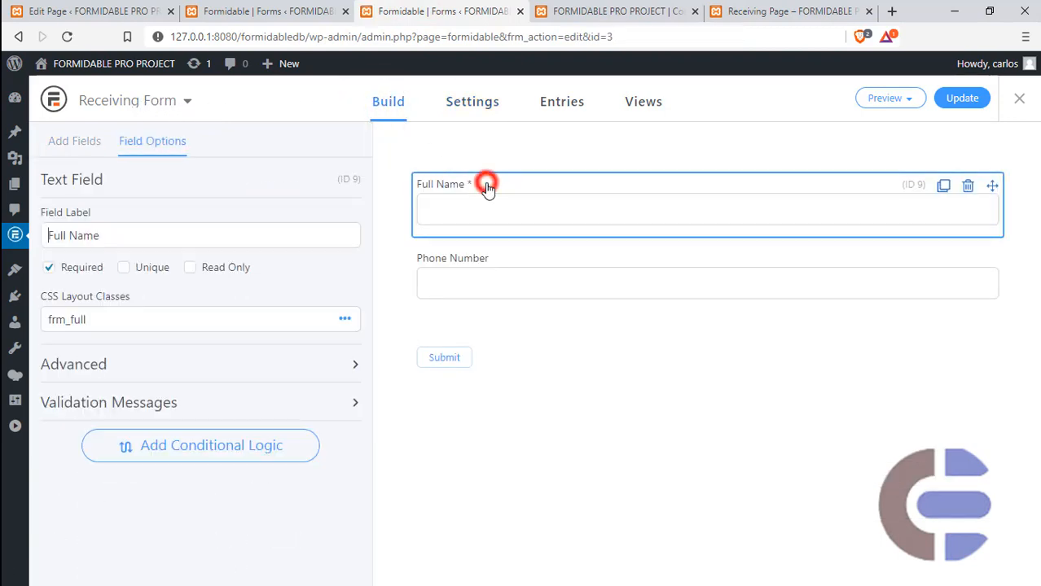
left_click(57, 236)
type("Receing")
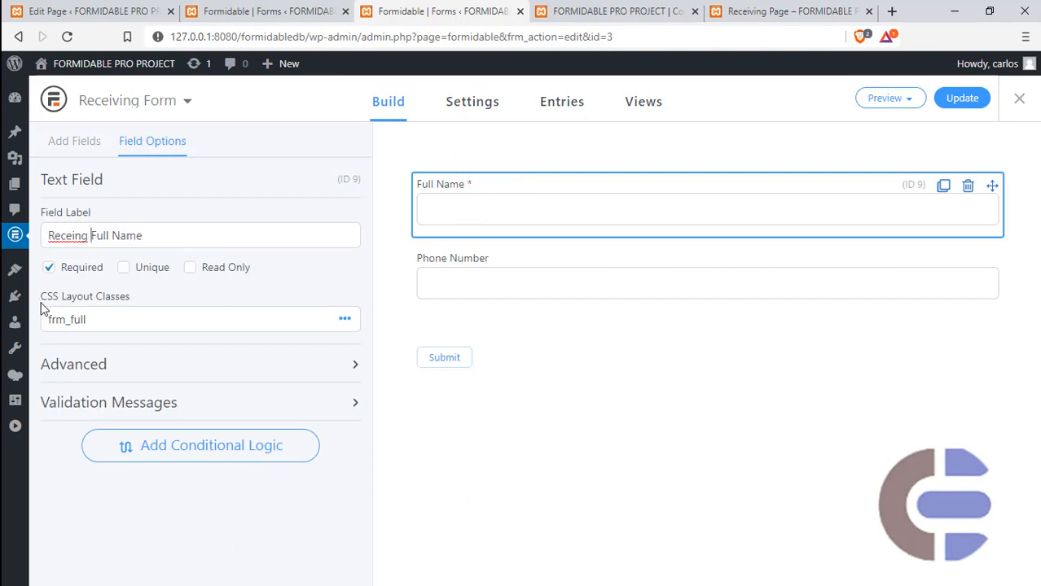
right_click(76, 236)
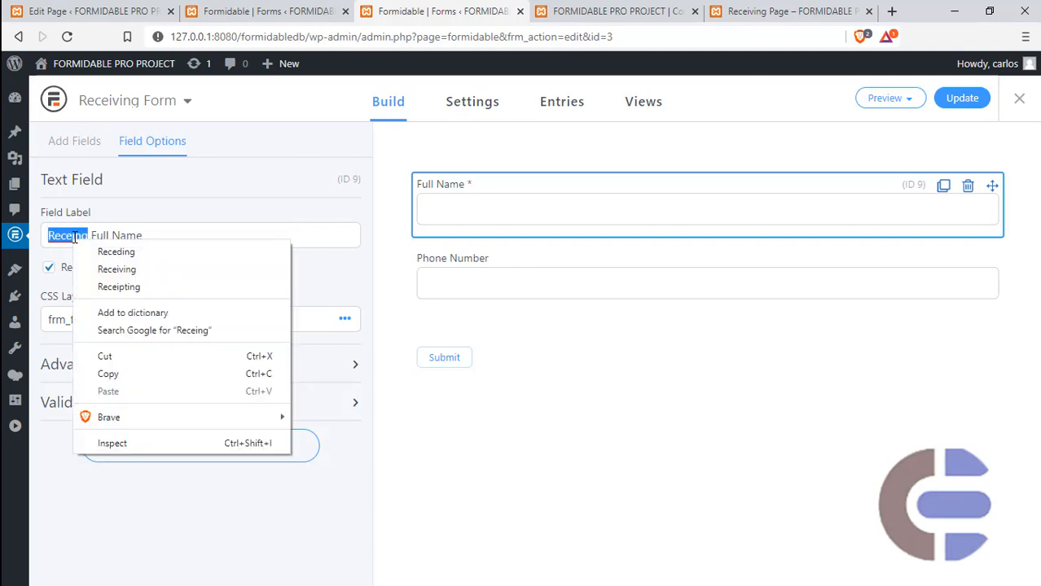
left_click(117, 270)
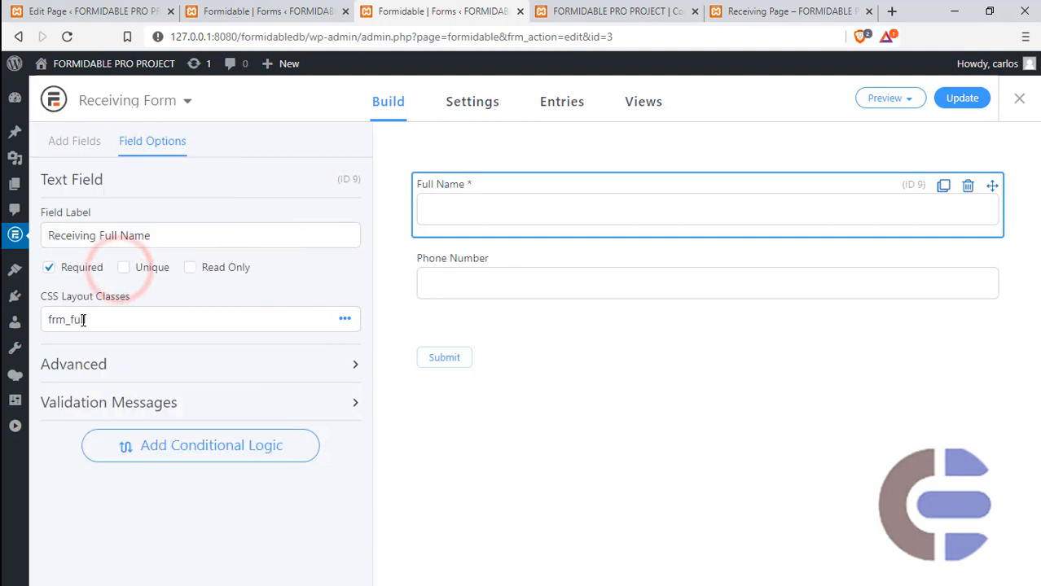
- Change the Phone Number field's label to "Receiving Phone Number" and save the Receiving Form
left_click(488, 265)
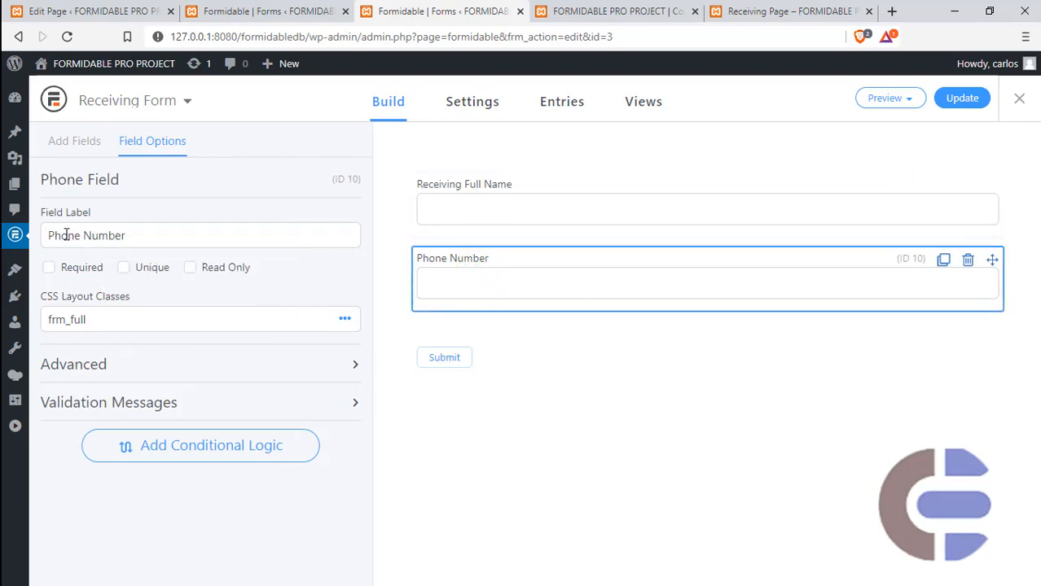
type("Recei")
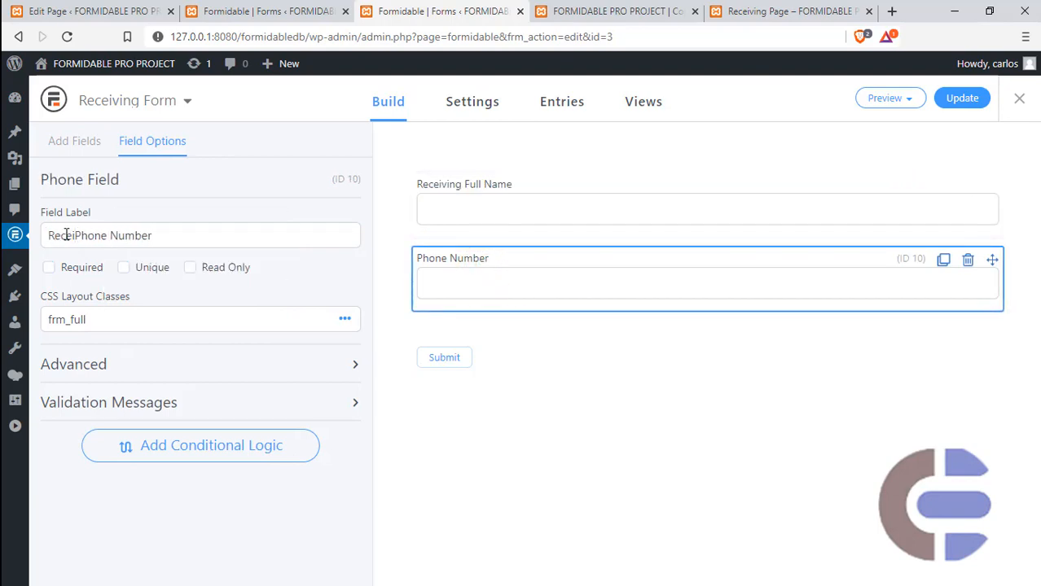
type("ving")
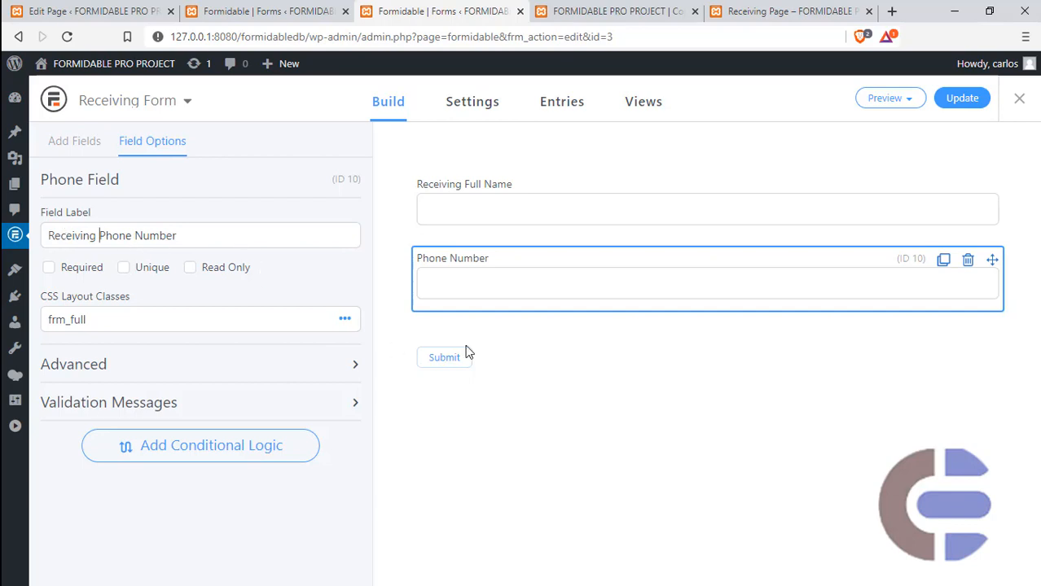
left_click(962, 97)
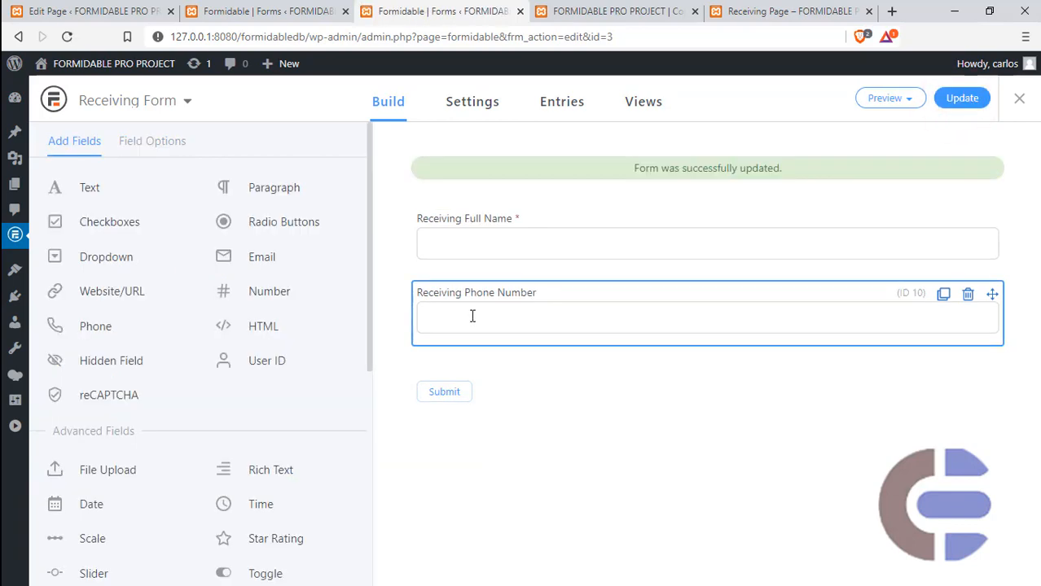
- Copy the Receiving Page's web address and paste it as the redirect URL in Main Form's On Submit settings
left_click(285, 18)
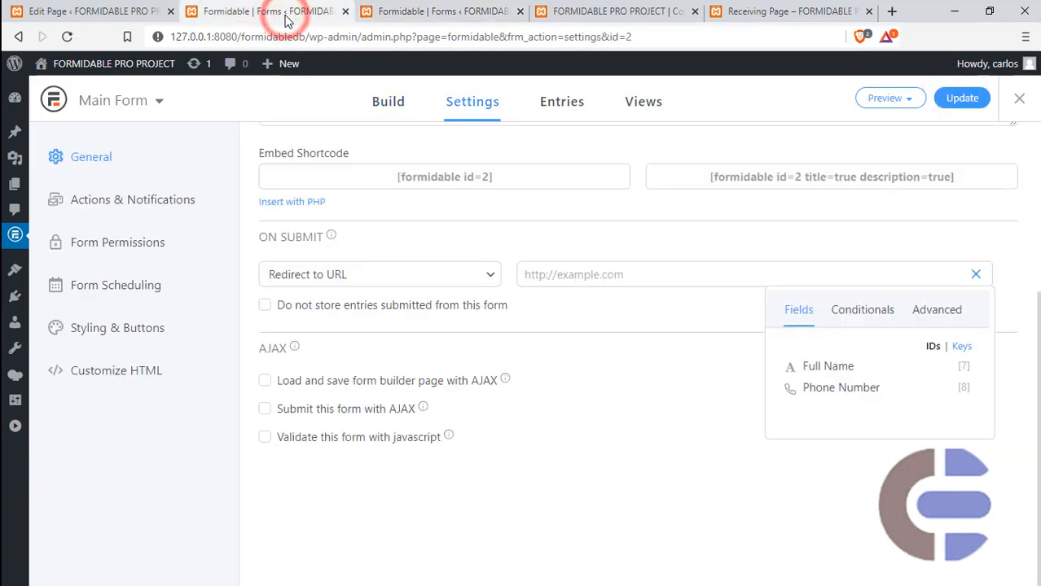
left_click(537, 275)
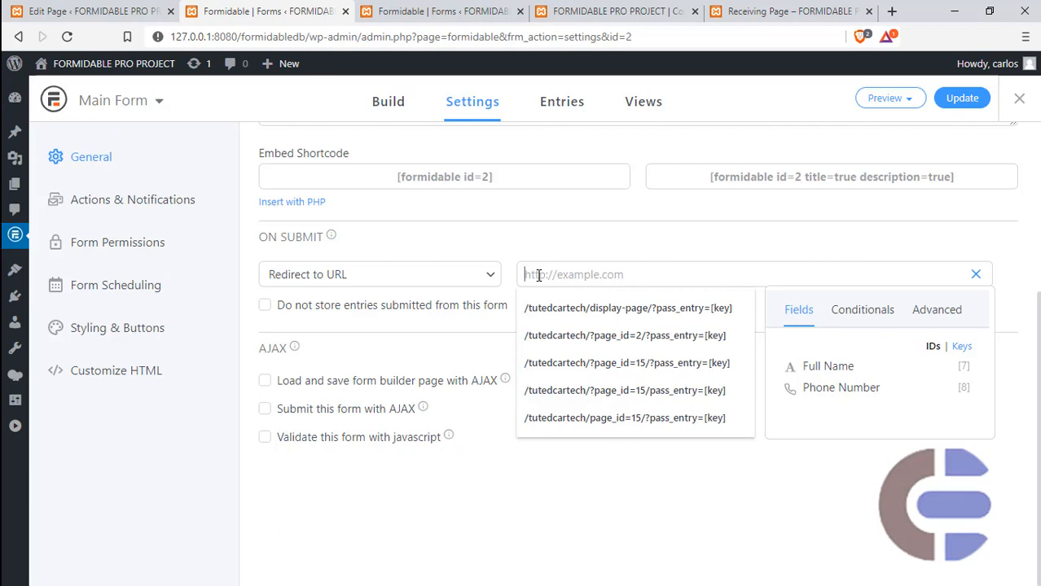
left_click(780, 11)
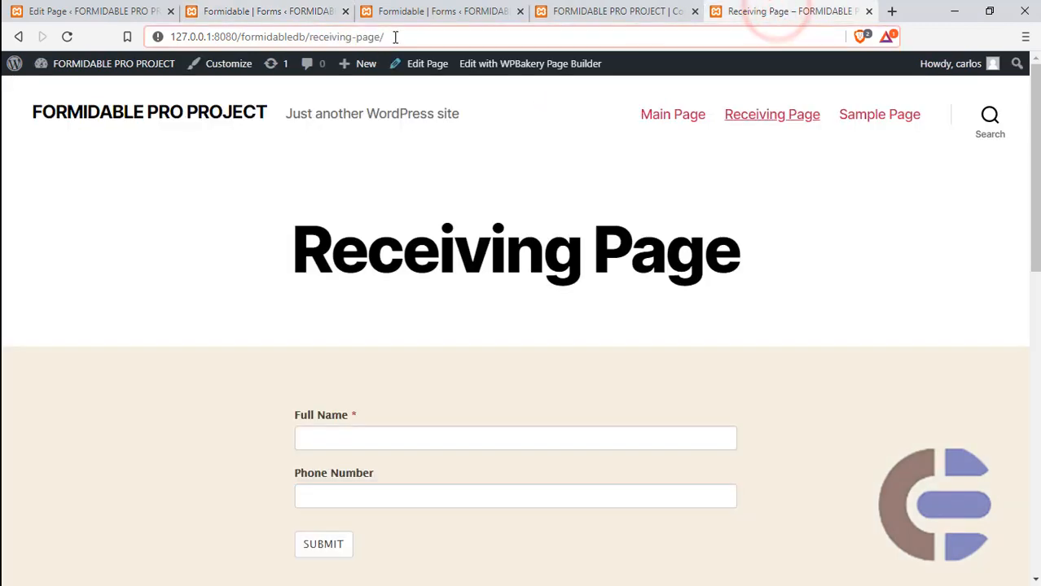
left_click_drag(400, 36, 102, 19)
key("ctrl+c")
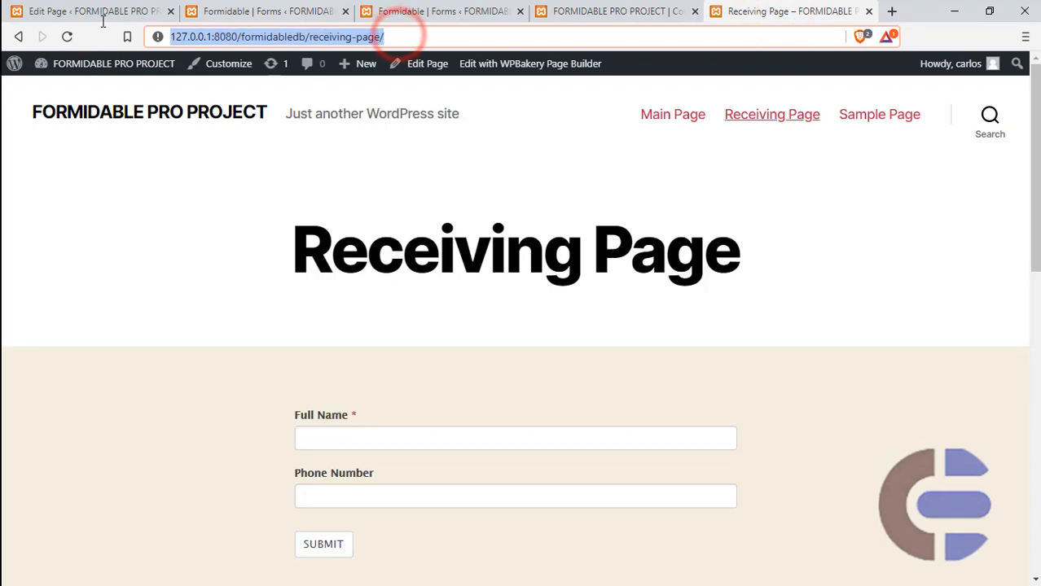
left_click(268, 11)
key("ctrl+v")
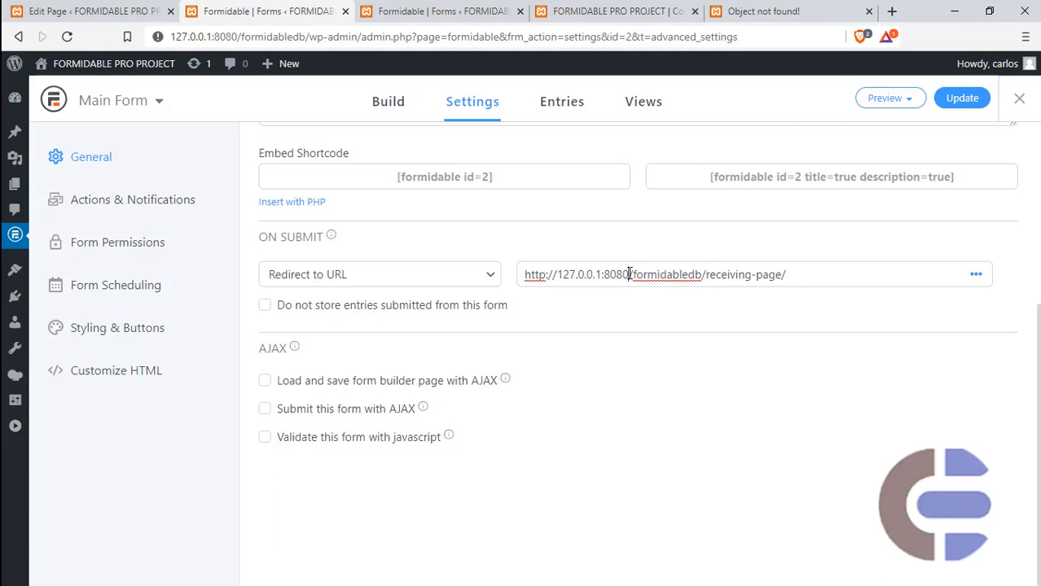
- Shorten Main Form's redirect URL to /formidabledb/receiving-page/, update the settings, and close the unneeded "Object not found!" page
left_click_drag(629, 274, 463, 275)
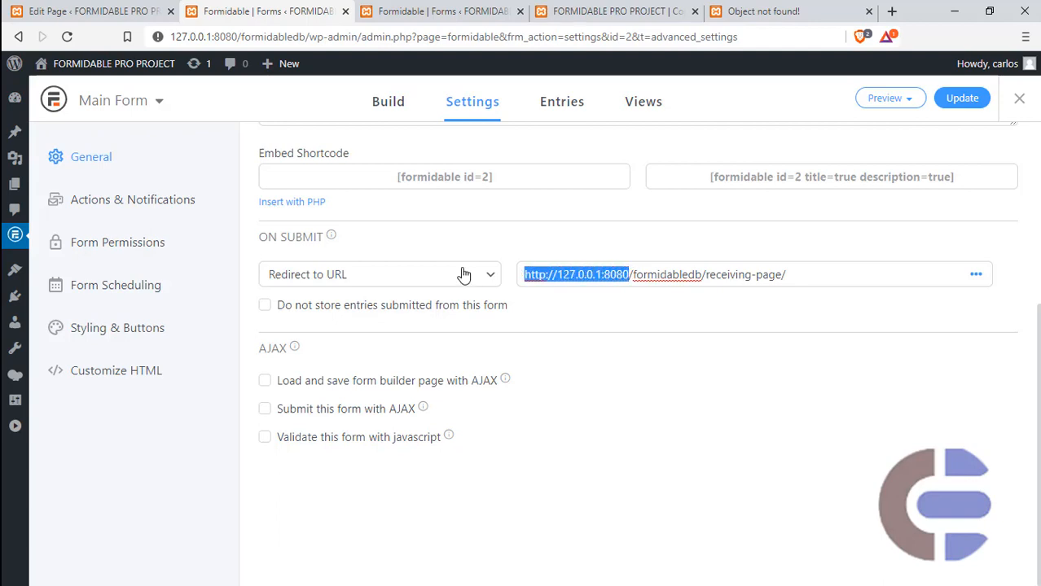
key("BackSpace")
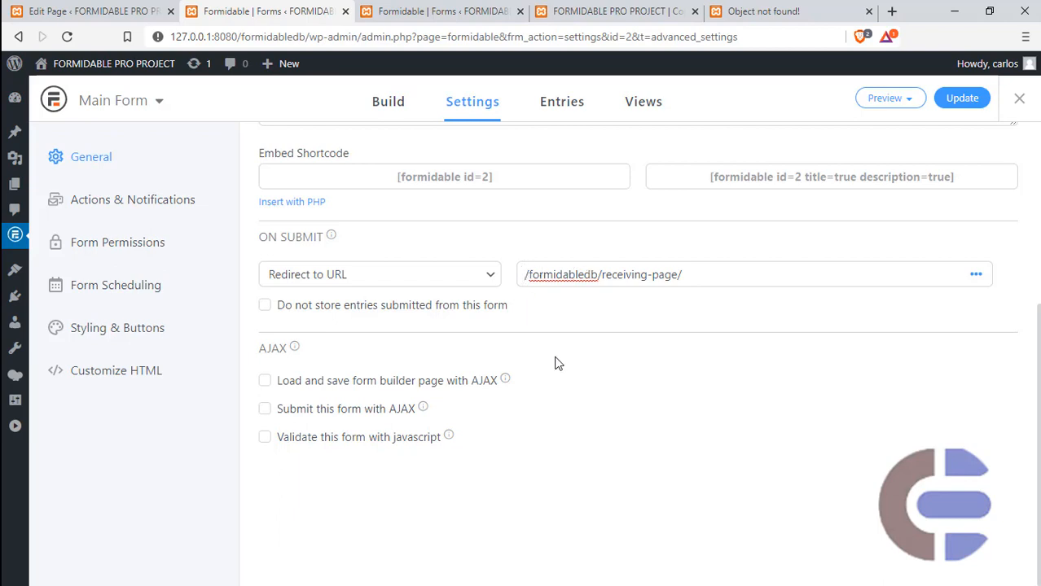
left_click(957, 102)
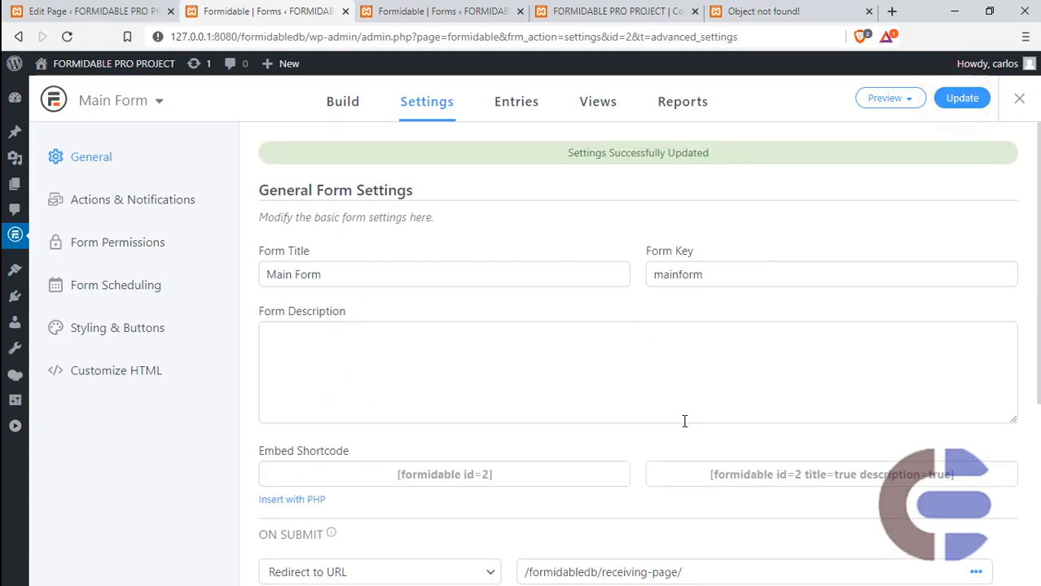
middle_click(770, 13)
scroll(676, 180, "down", 3)
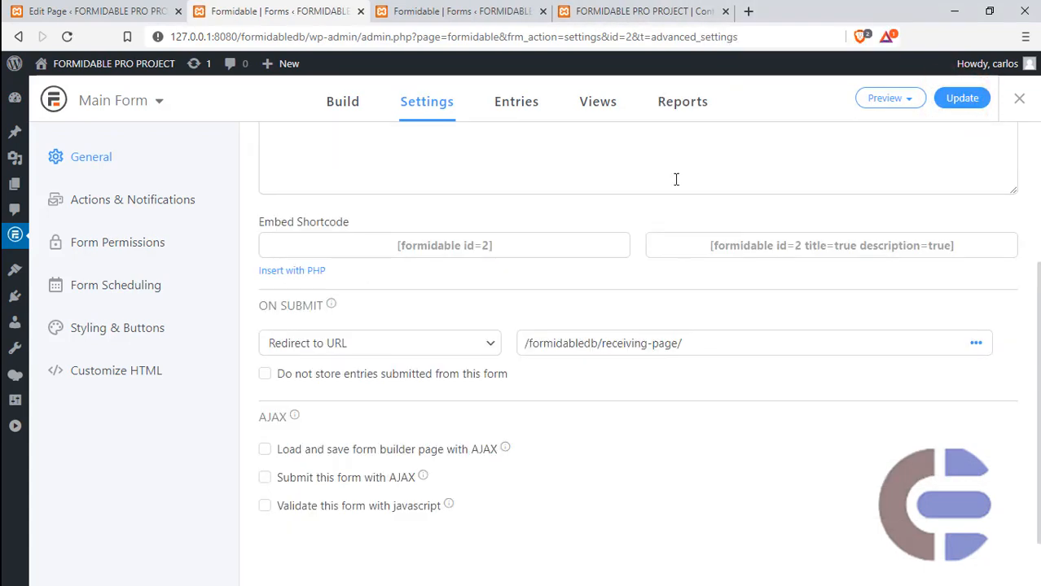
- Load the site's home page at 127.0.0.1:8080/formidabledb/ in place of the contact form preview and open Main Page
left_click(661, 10)
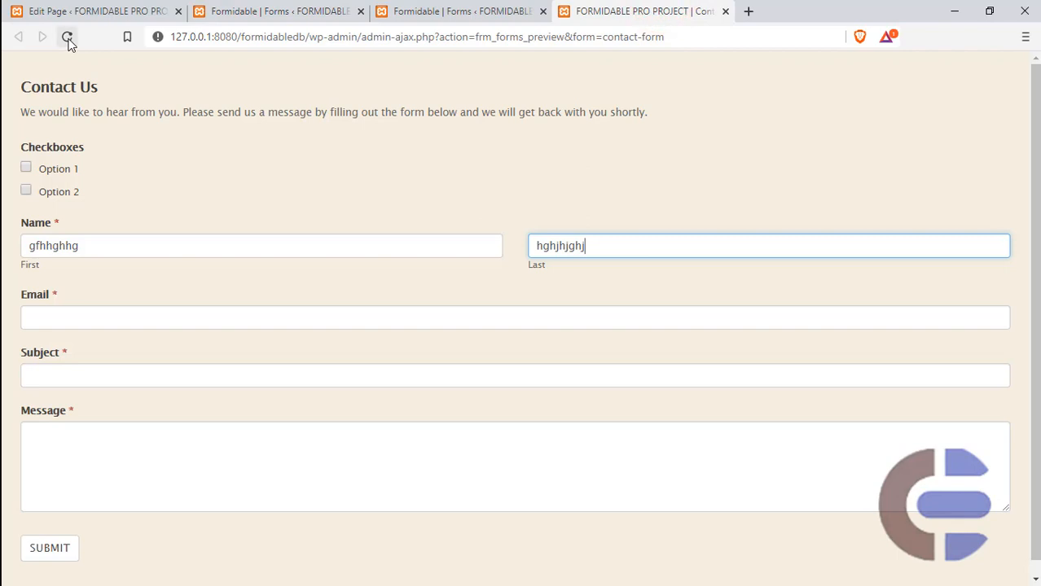
left_click_drag(692, 36, 305, 26)
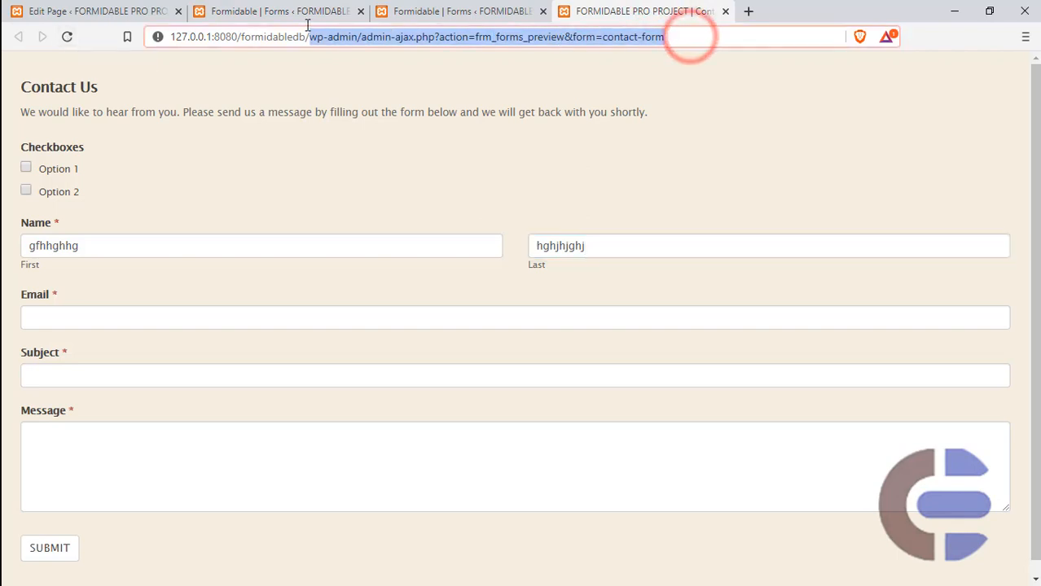
key("BackSpace")
key("Return")
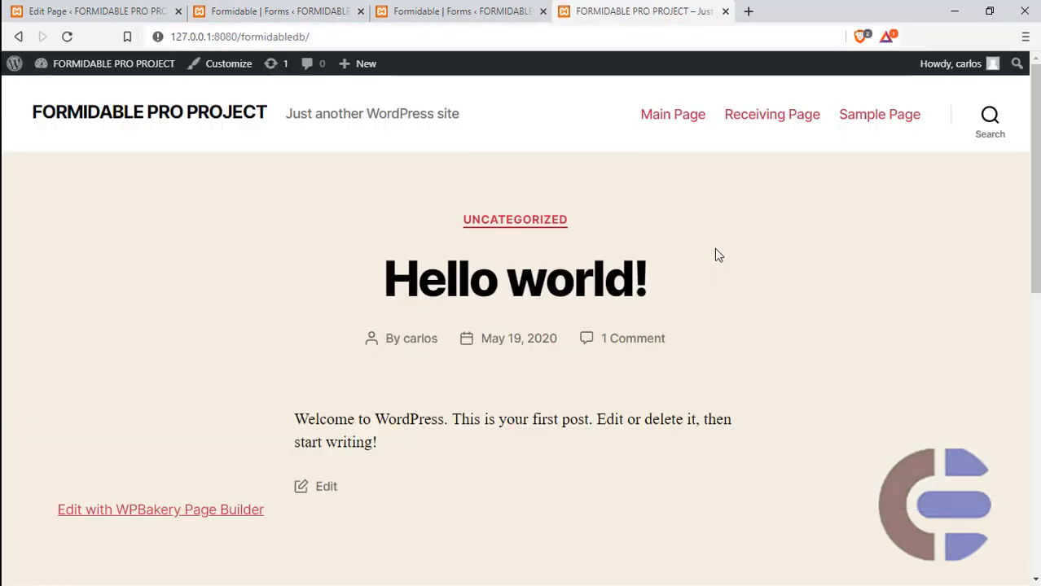
left_click(672, 118)
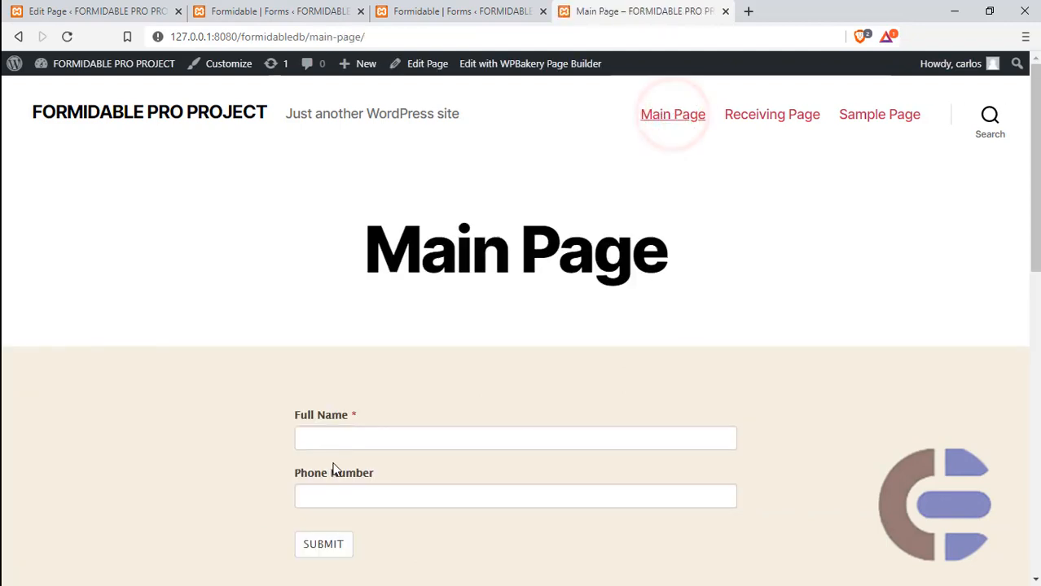
- Fill in the form on Main Page with "fggghh" as Full Name and "edfr" as Phone Number, and try to submit it
left_click(344, 431)
type("fggghh")
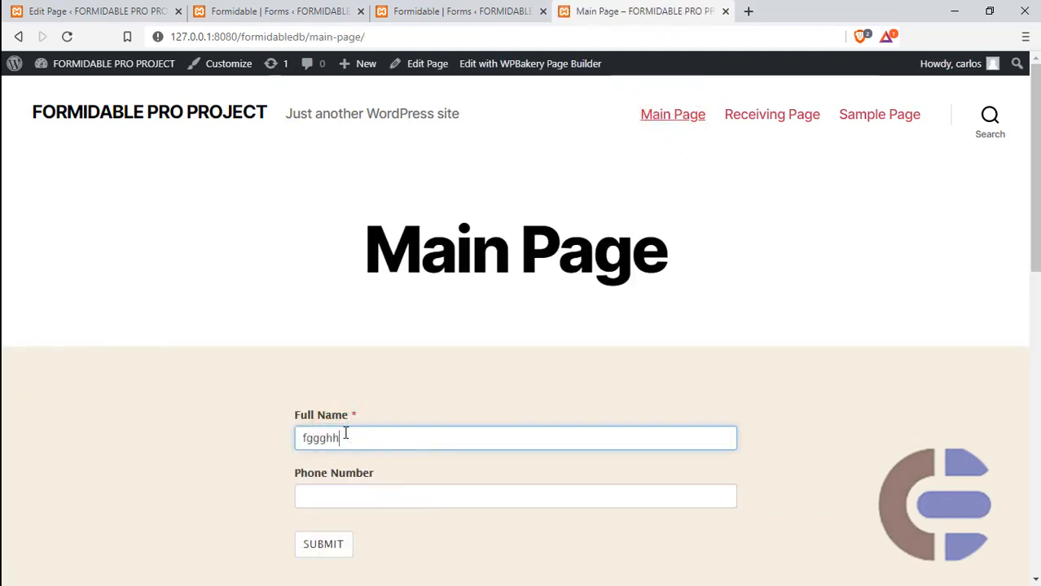
left_click(349, 494)
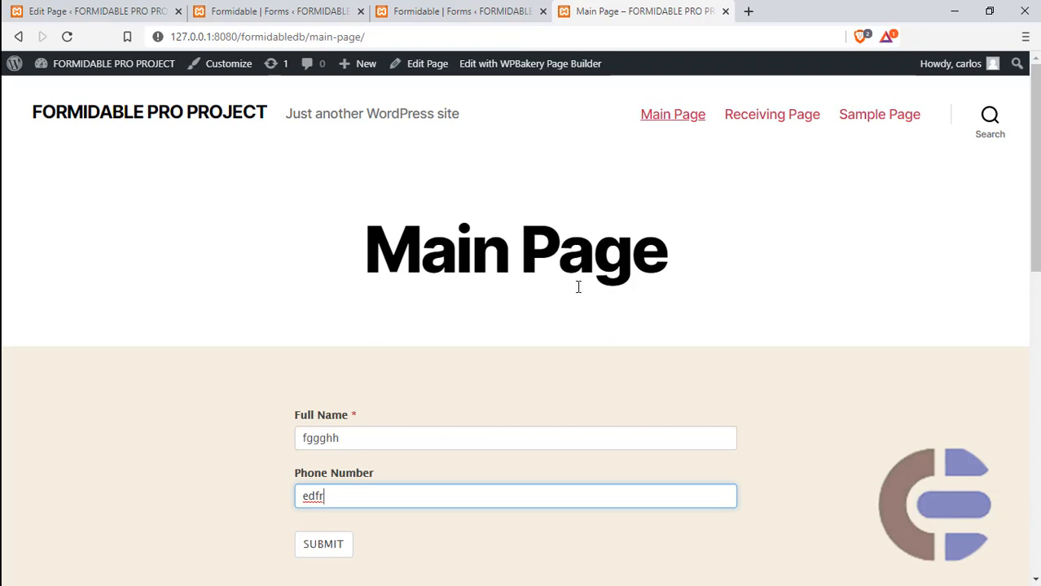
left_click(339, 543)
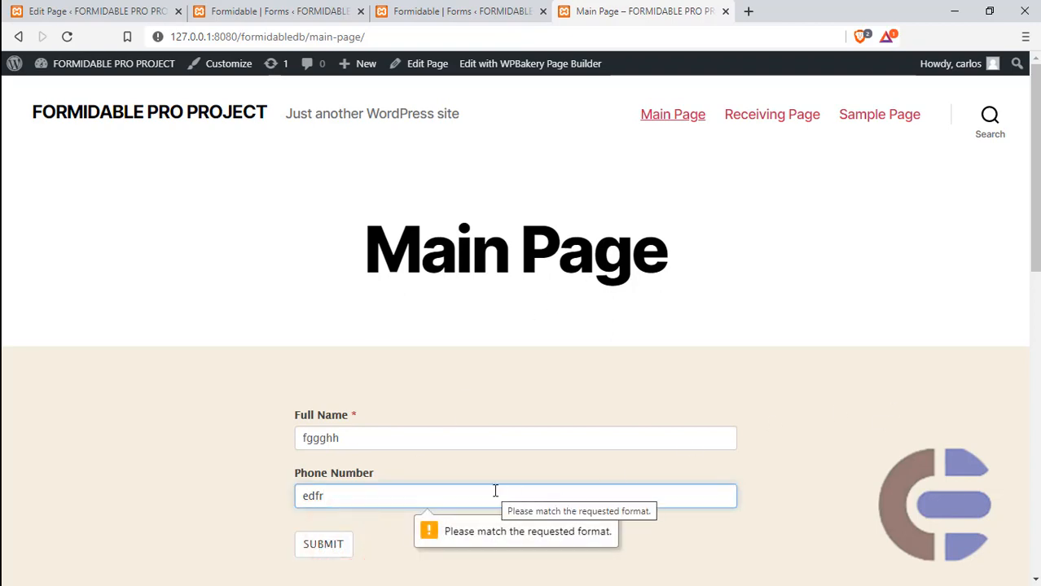
- Replace the Phone Number entry with a numeric phone number and submit the form on Main Page
key("BackSpace")
key("BackSpace")
key("BackSpace")
key("BackSpace")
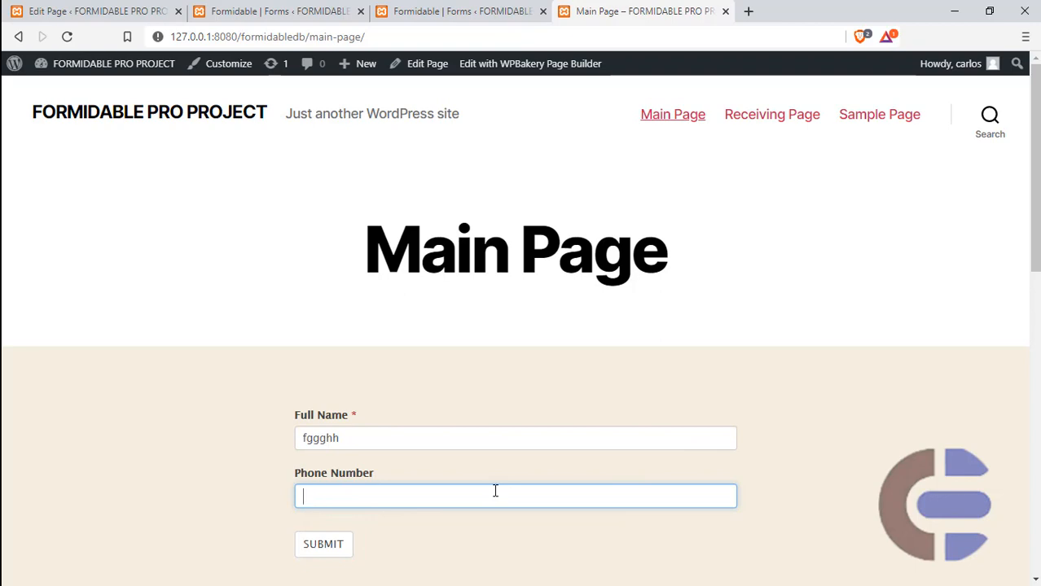
type("123456789")
left_click(309, 546)
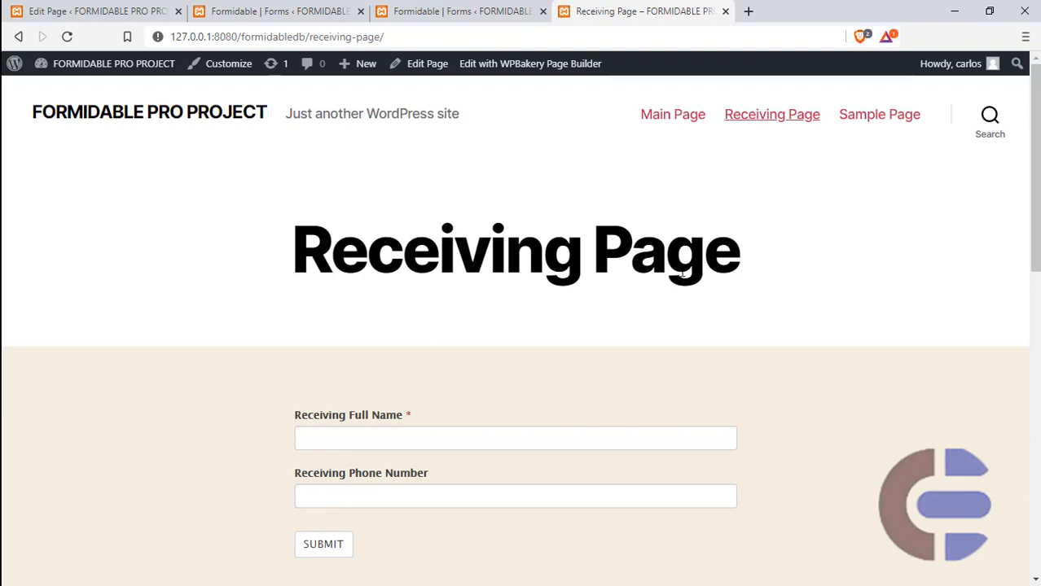
- Compare the path in the Receiving Page's address with the redirect URL in Main Form's settings
left_click_drag(395, 36, 241, 36)
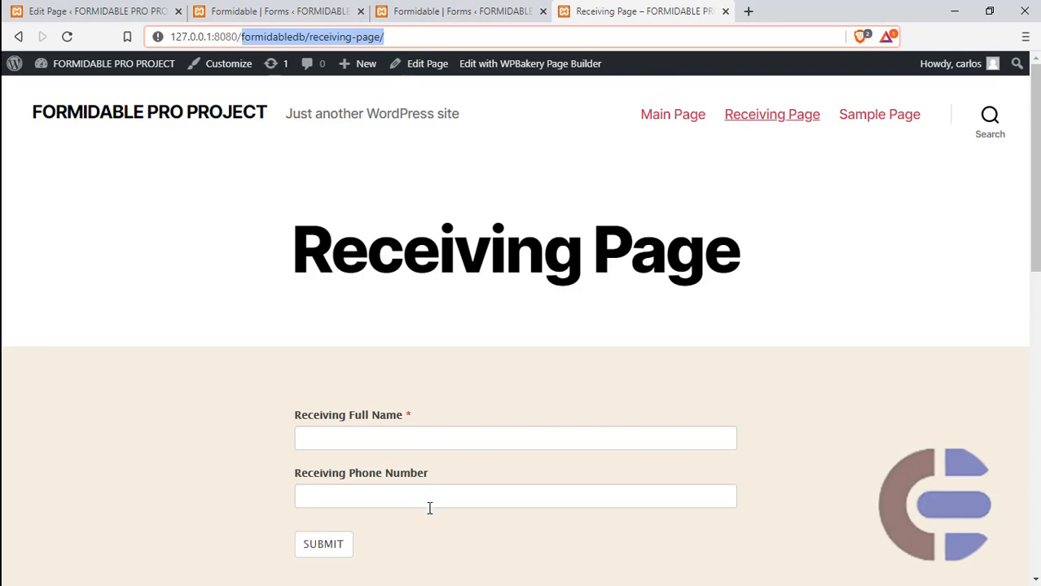
left_click(257, 12)
left_click(695, 340)
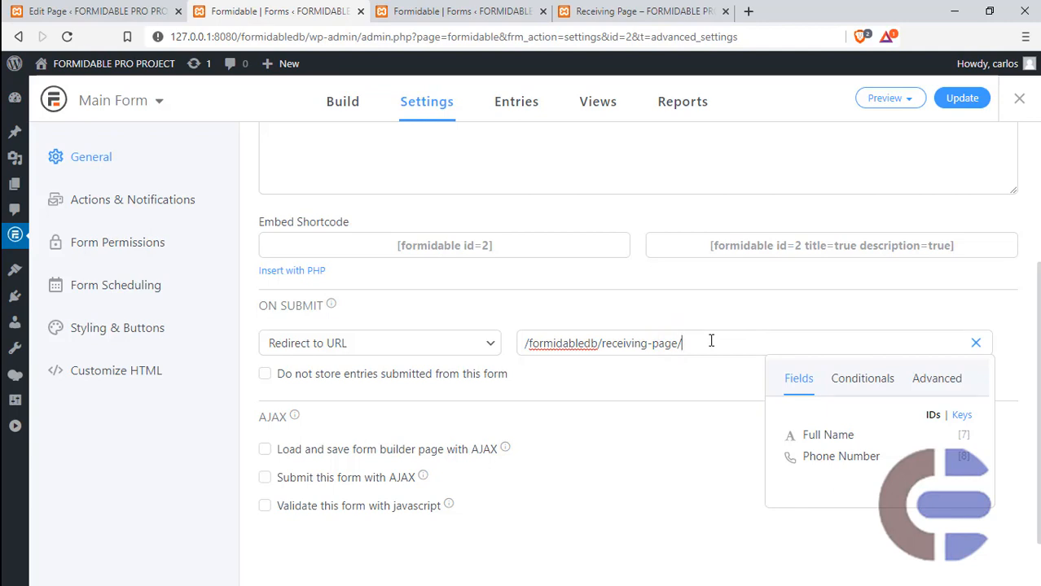
- Switch to Notepad++ and copy ?pass_entry=[key] from the first line of FormsbPart1.txt
key("super")
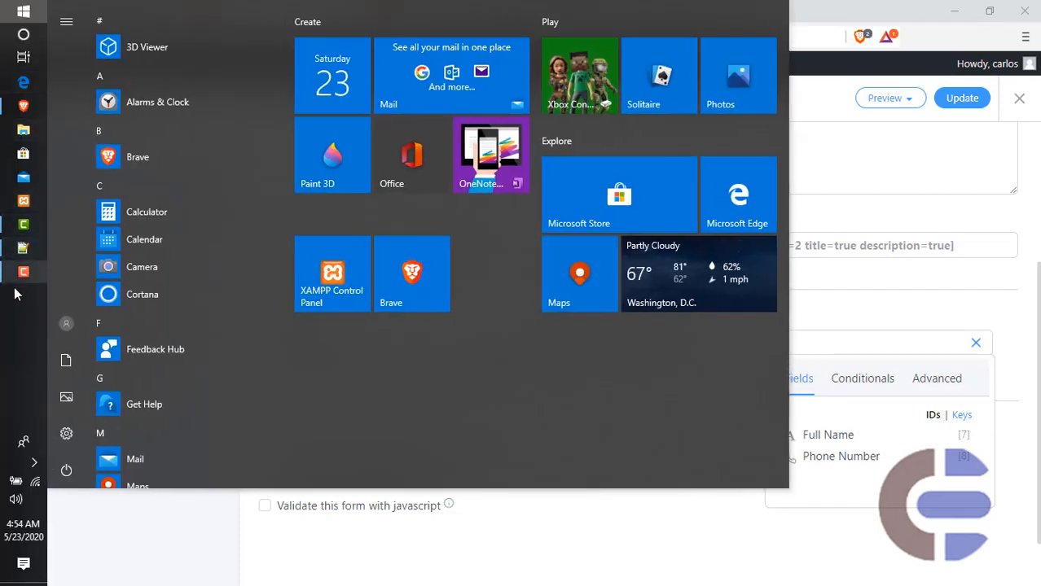
left_click(24, 249)
left_click(119, 65)
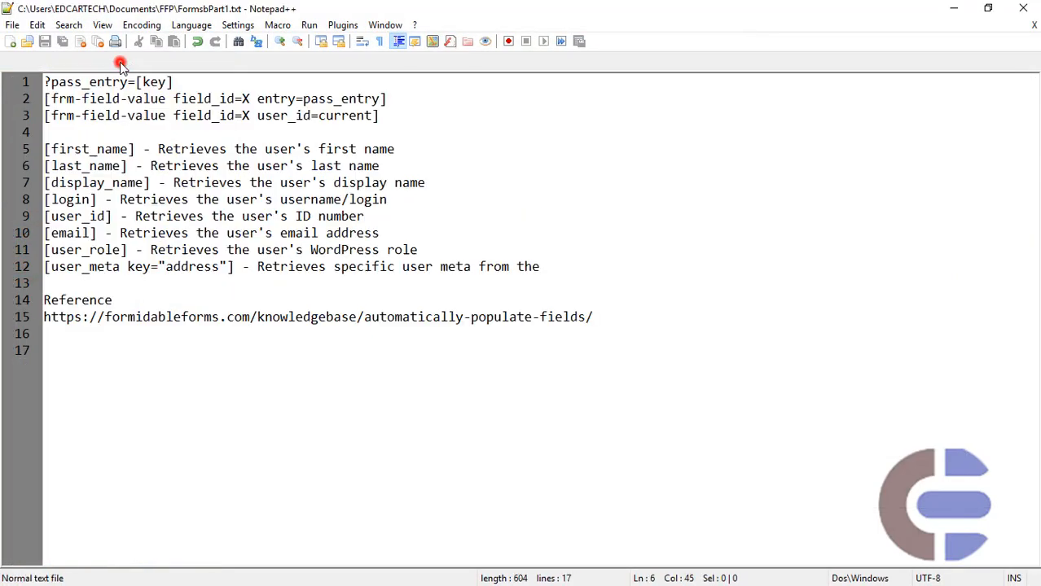
left_click_drag(179, 82, 43, 82)
key("ctrl+c")
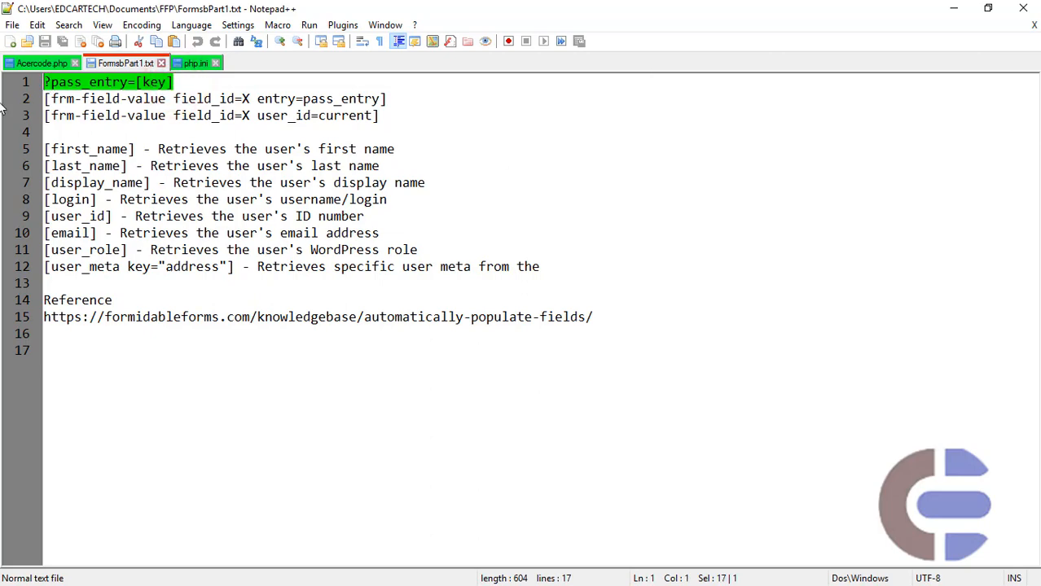
- Switch back to the Brave browser and append ?pass_entry=[key] to the end of Main Form's redirect URL
key("super")
left_click(23, 105)
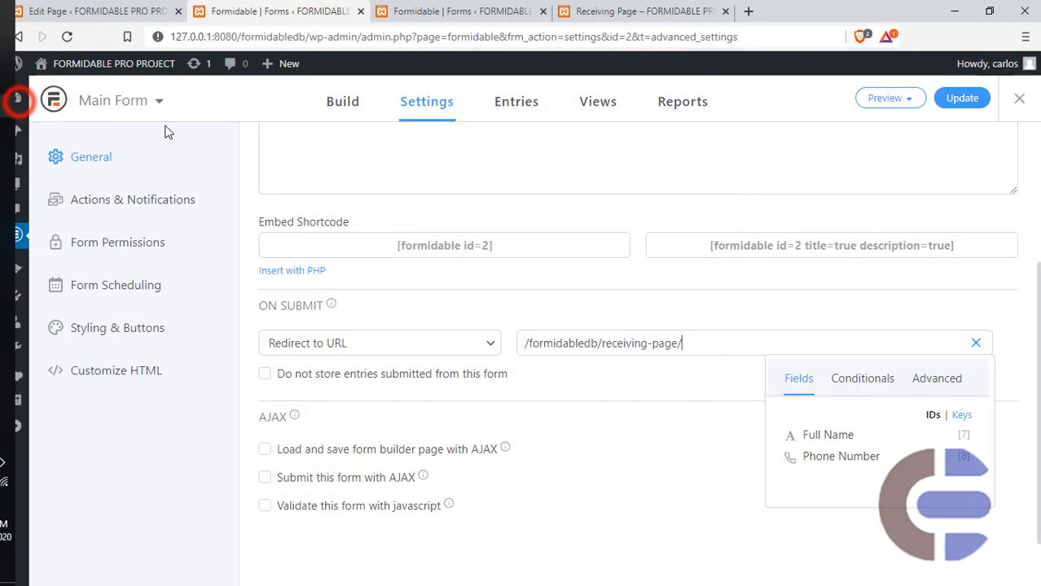
left_click(720, 341)
key("ctrl+v")
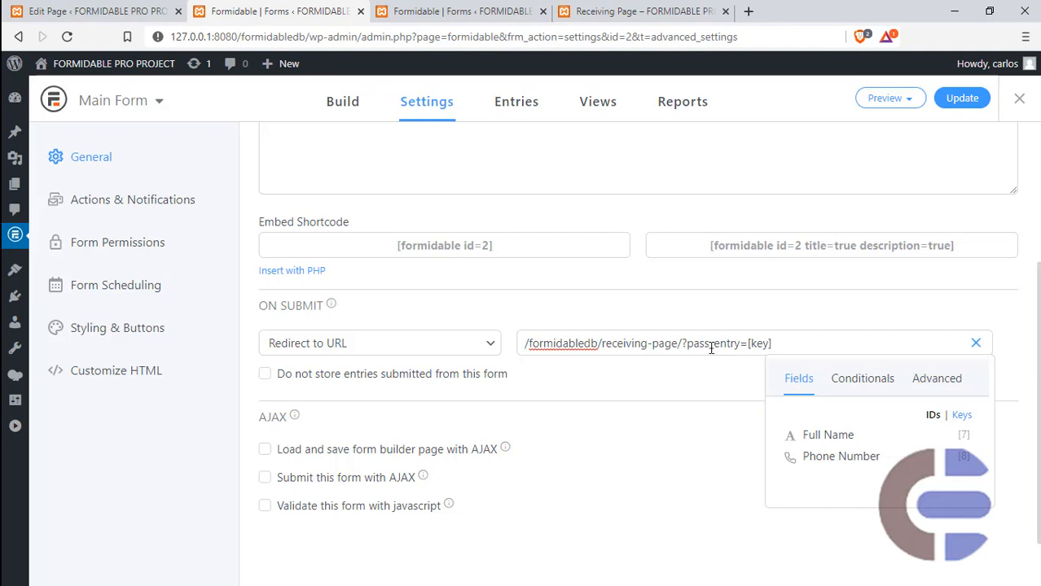
- Review the pass_entry parameter in Main Form's redirect URL and update the form settings
double_click(712, 346)
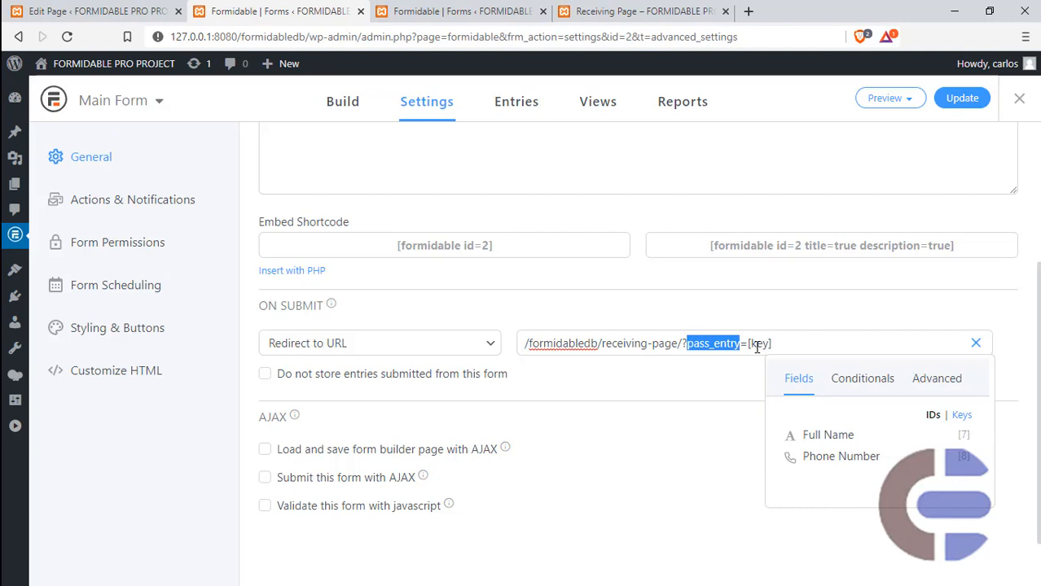
triple_click(712, 344)
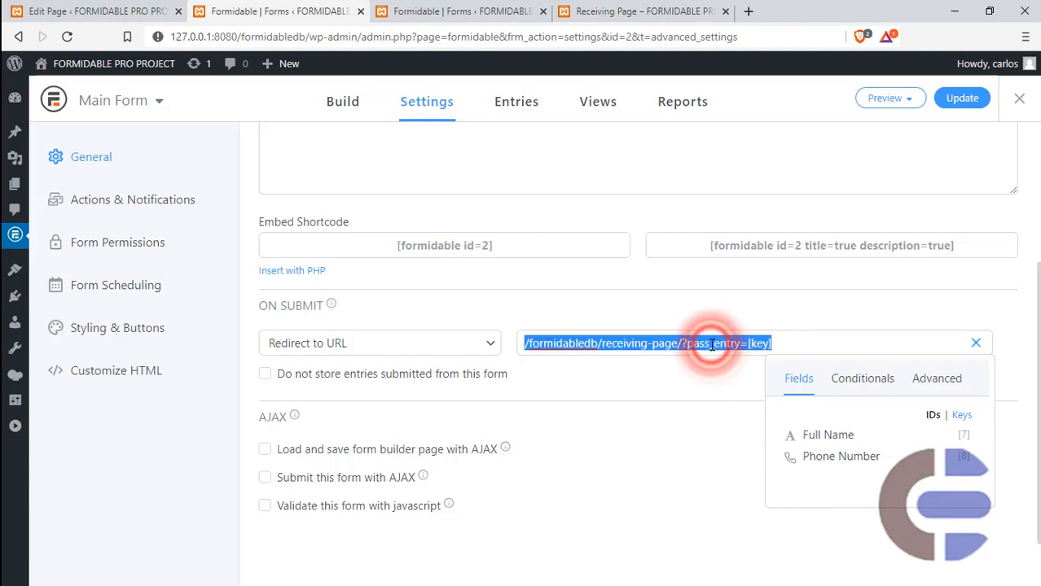
double_click(712, 344)
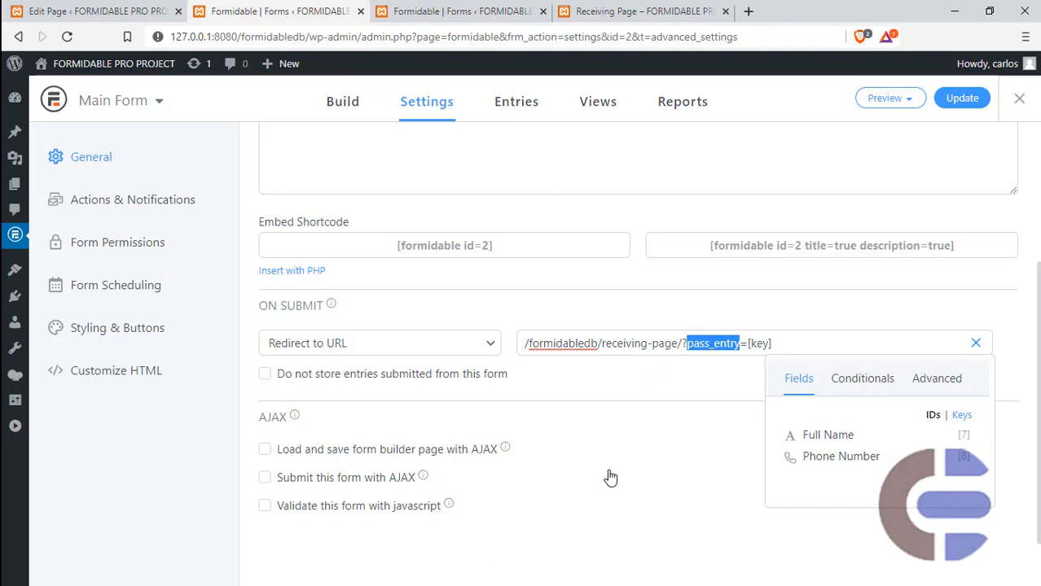
left_click(756, 343)
left_click(961, 99)
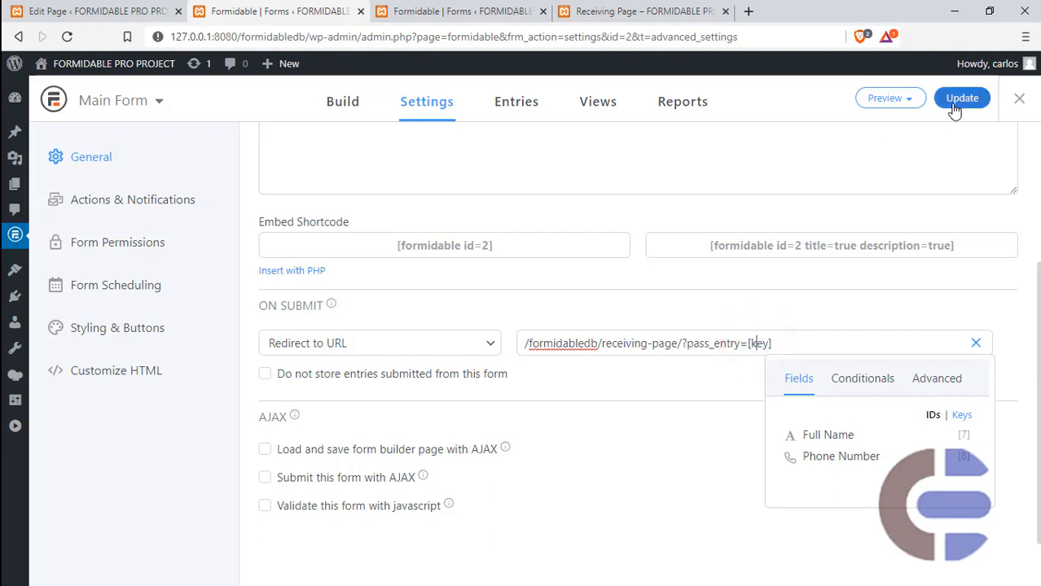
scroll(711, 453, "down", 3)
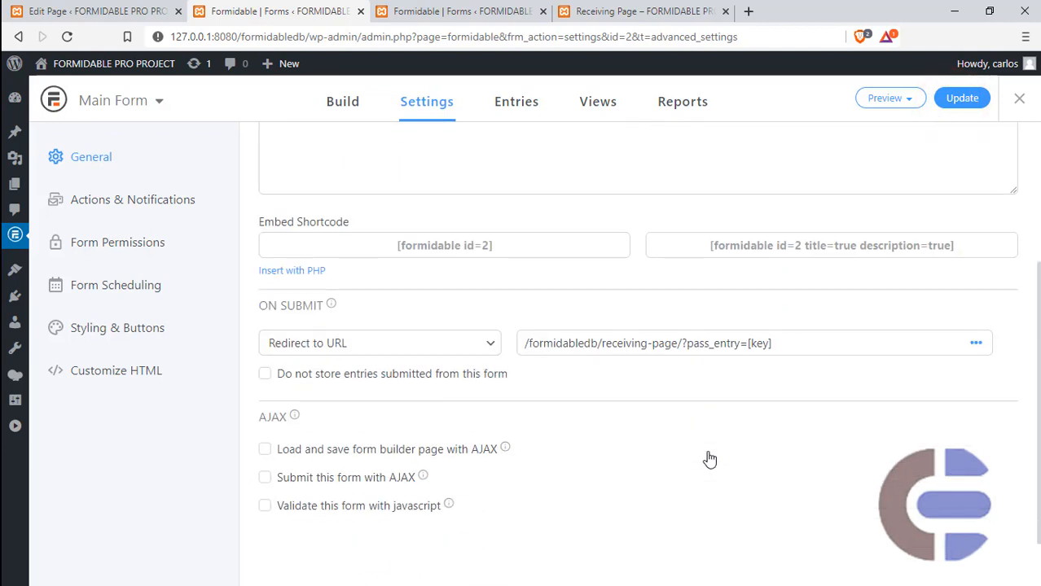
- Open the site's Main Page, enter hello as the Full Name and submit the form
left_click(454, 10)
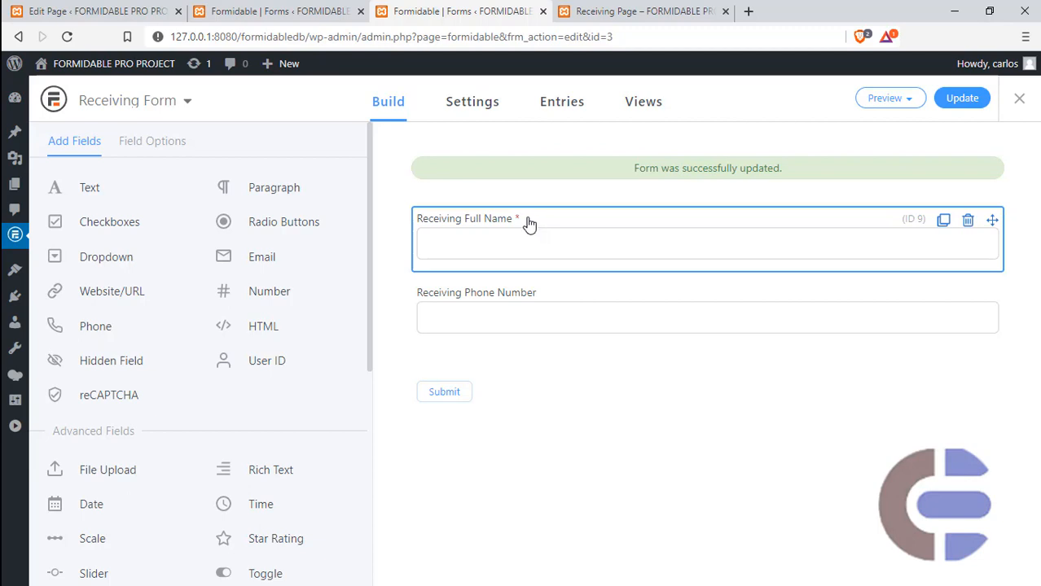
left_click(619, 10)
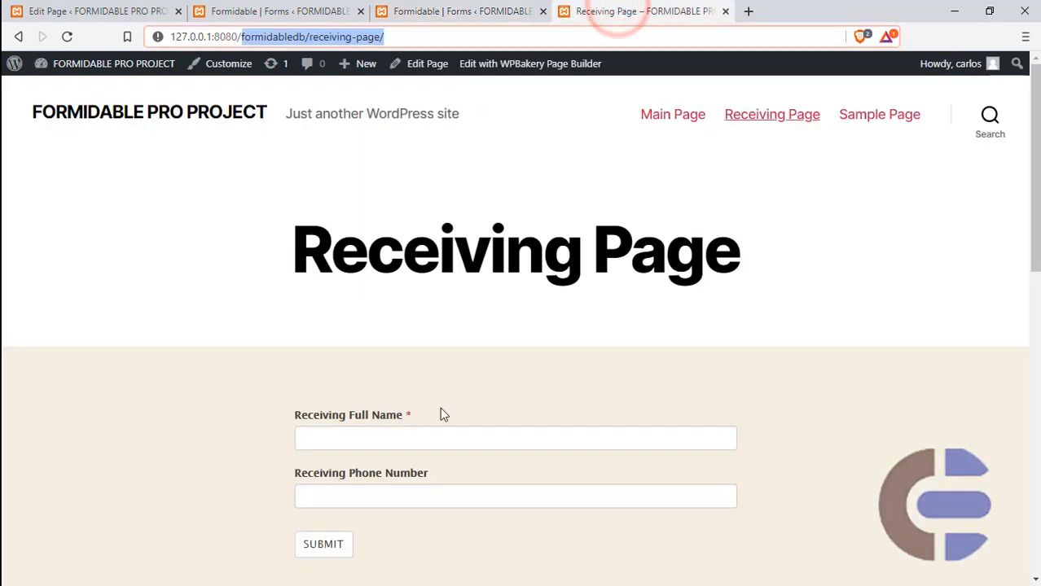
left_click(673, 115)
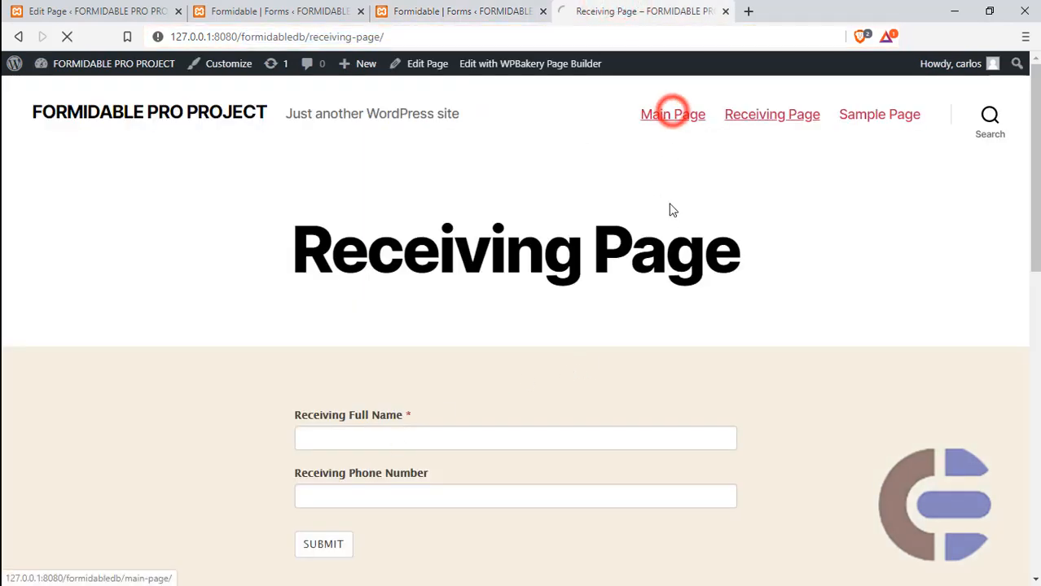
left_click(375, 436)
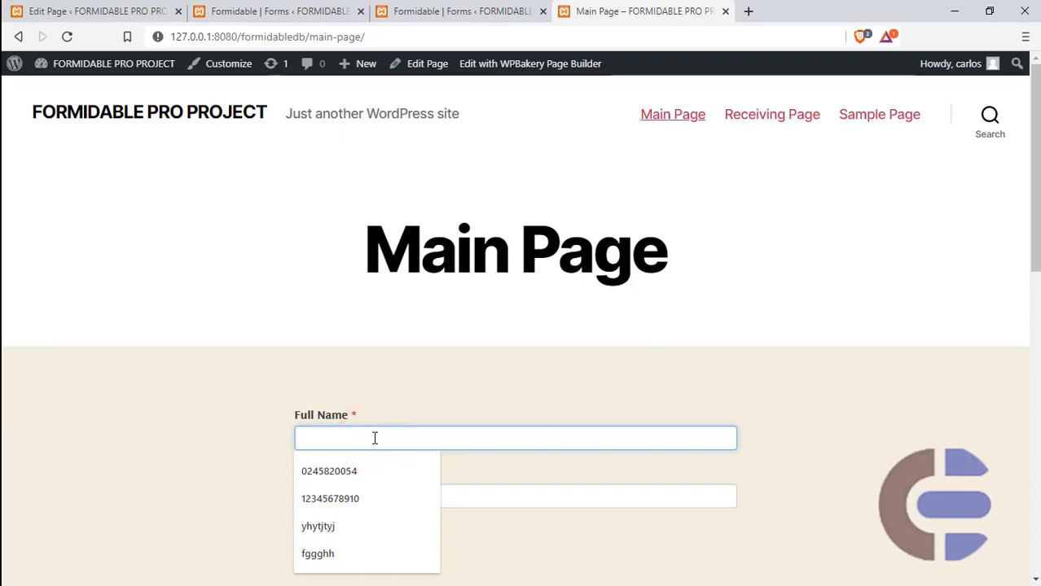
type("hello")
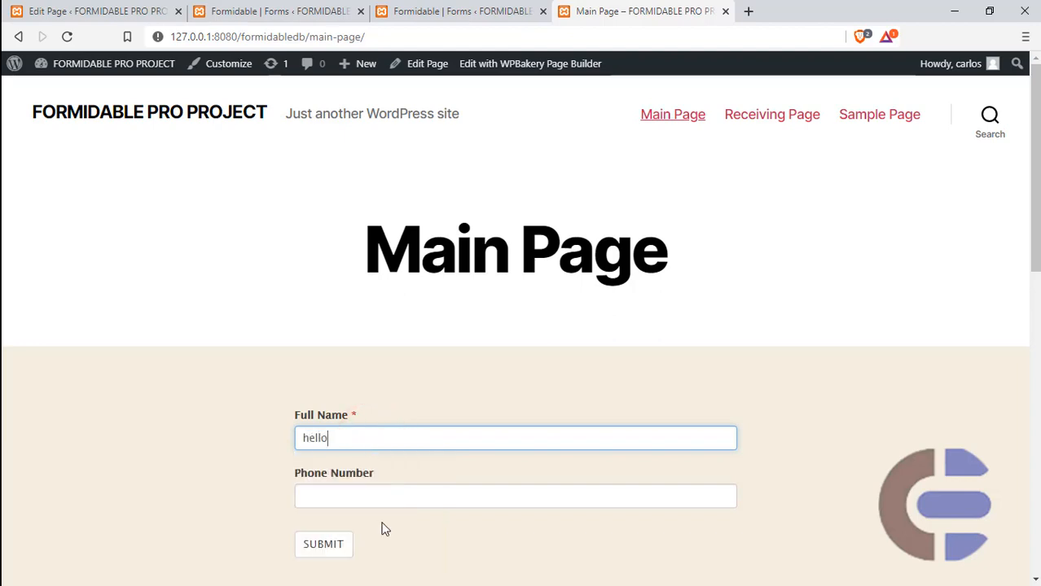
left_click(323, 547)
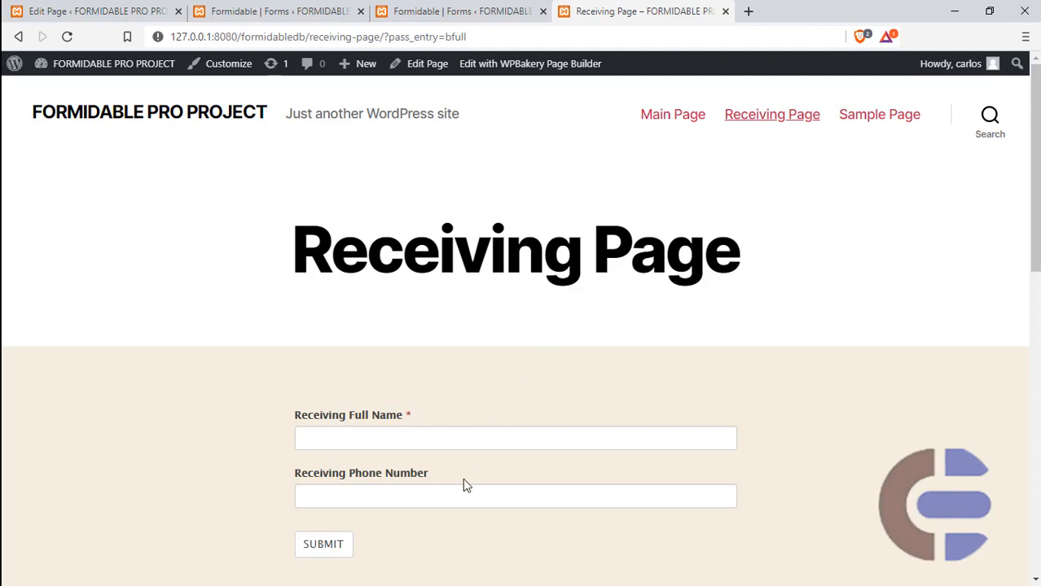
- Check the Receiving Page's Full Name and Phone Number fields and the pass_entry parameter with its key in the page address
left_click(414, 438)
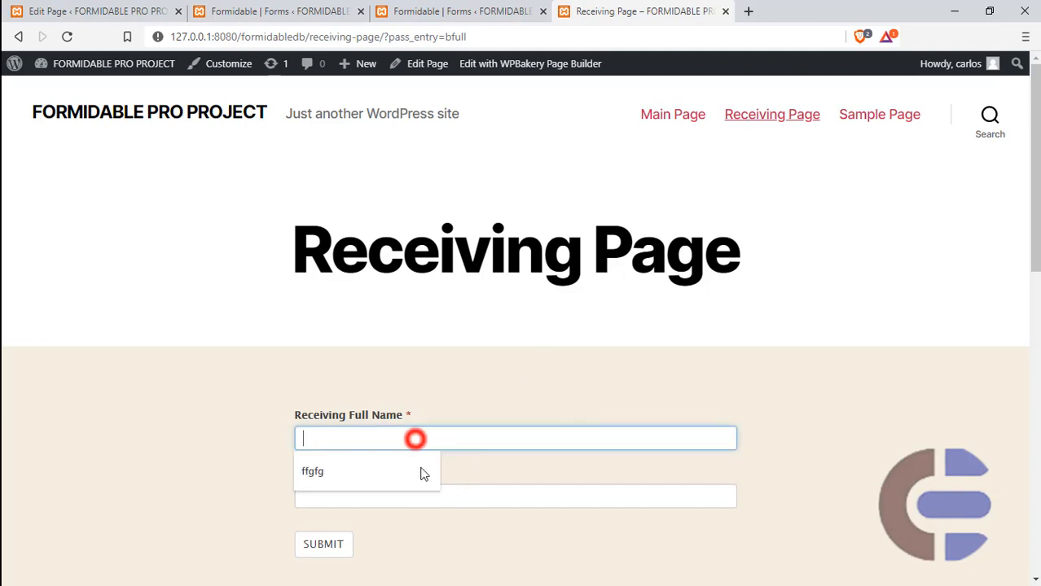
left_click(487, 500)
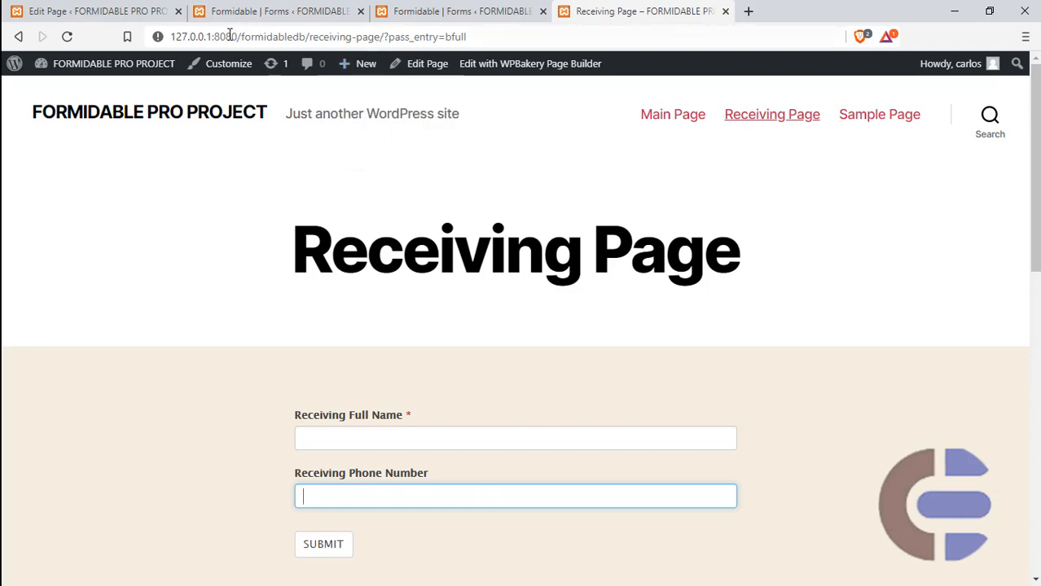
left_click(407, 38)
double_click(409, 38)
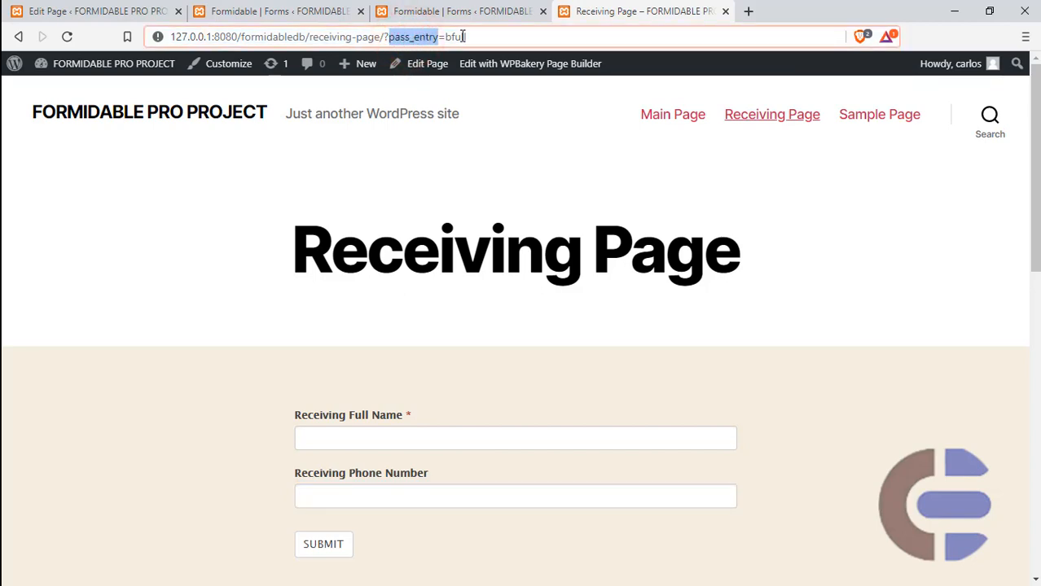
double_click(447, 36)
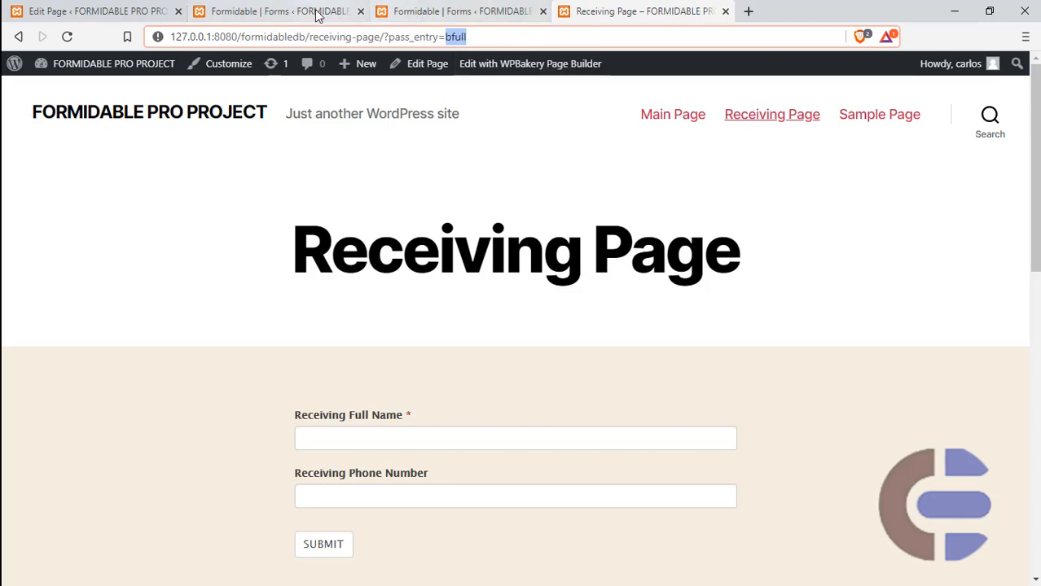
- Select Receiving Form's full name field, then copy [frm-field-value field_id=X entry=pass_entry] from FormsbPart1.txt in Notepad++ and return to the browser
left_click(426, 11)
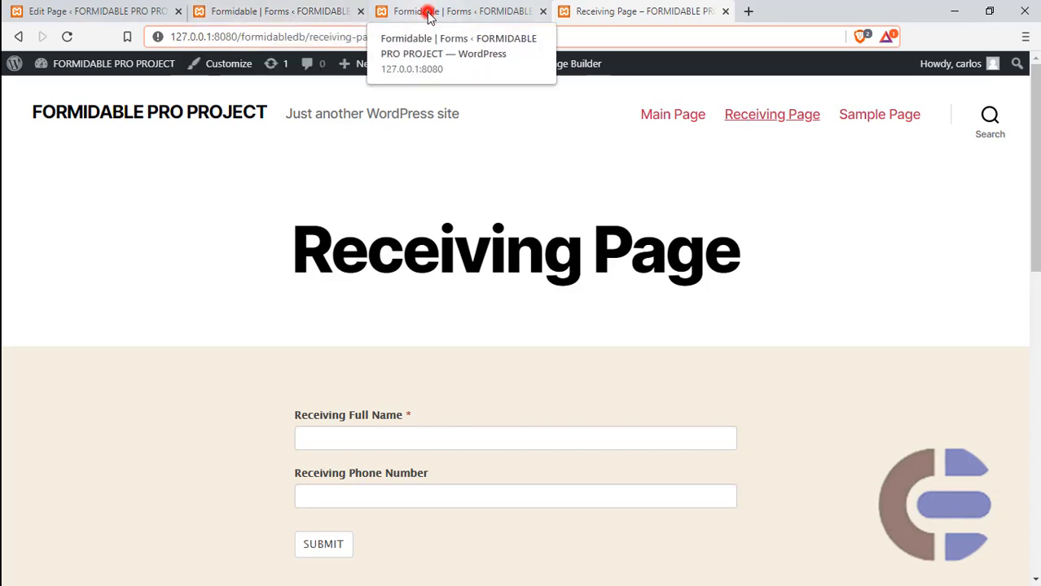
left_click(571, 222)
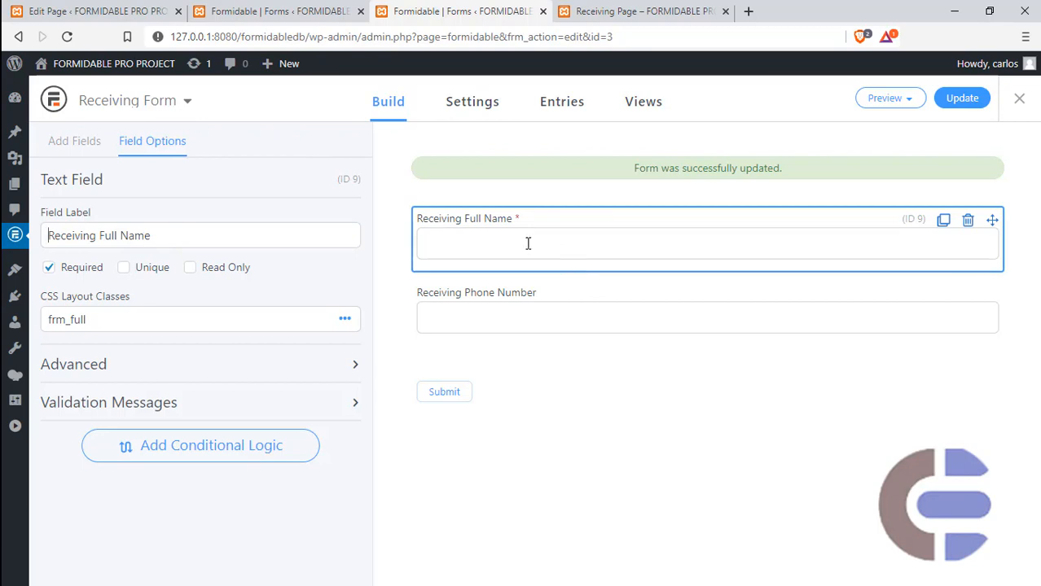
key("alt+Tab")
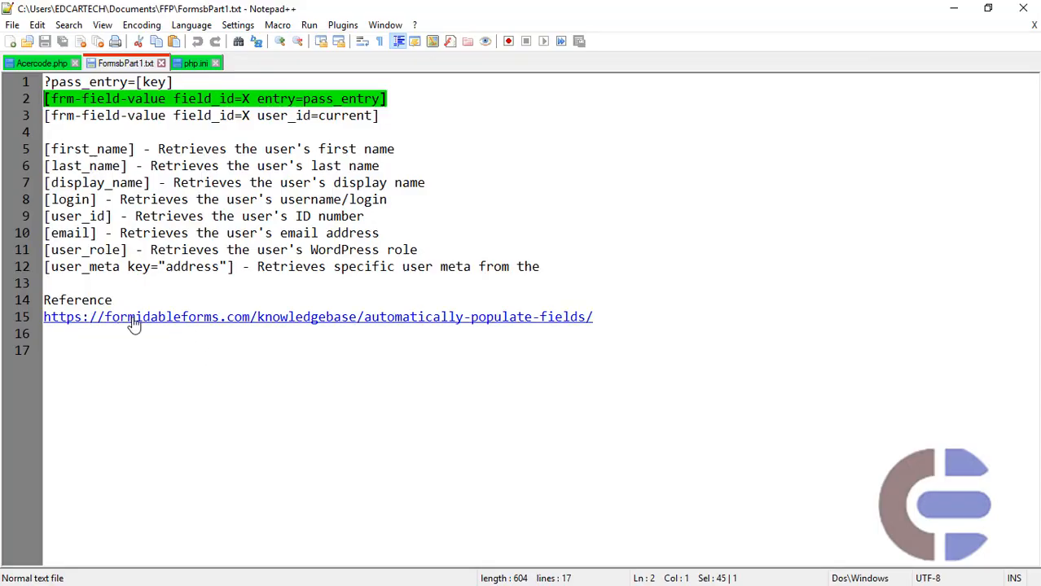
left_click(947, 8)
- Paste [frm-field-value field_id=X entry=pass_entry] as the default value of Receiving Form's Receiving Full Name field
left_click(441, 226)
left_click(539, 222)
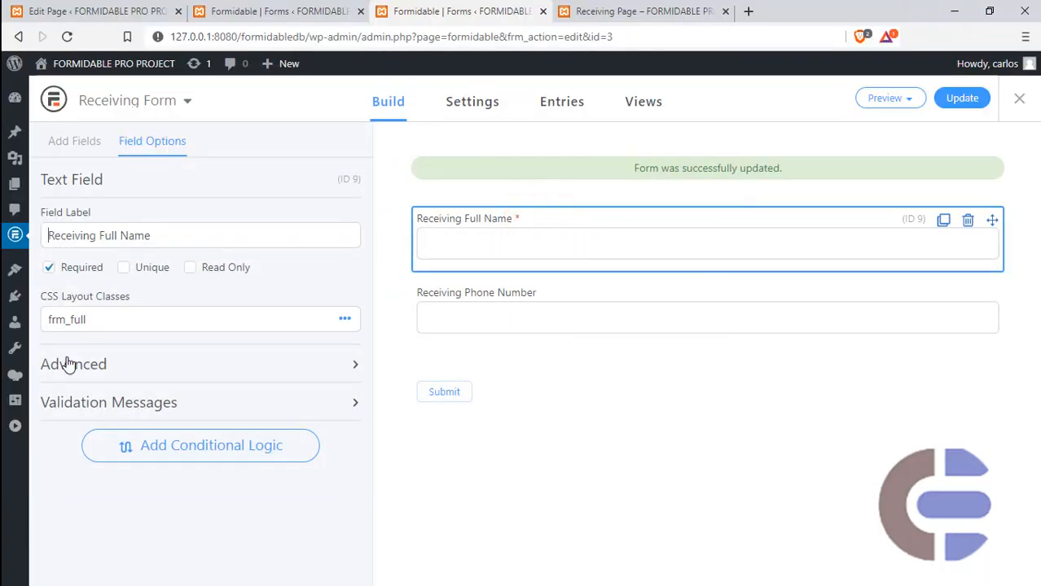
left_click(116, 367)
scroll(118, 368, "down", 1)
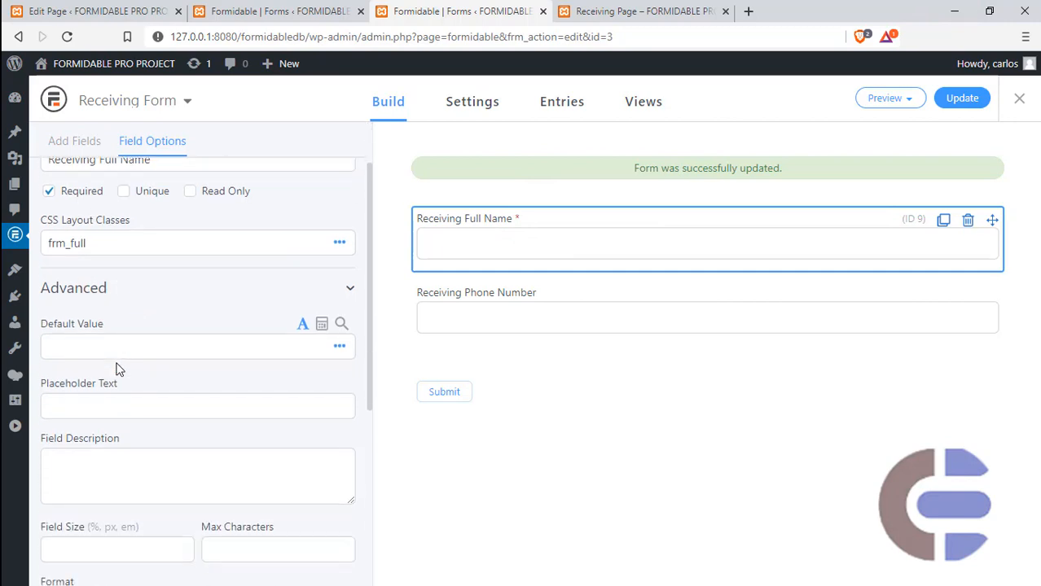
left_click(117, 349)
type("[frm-field-value field_id=X entry=pass_entry]")
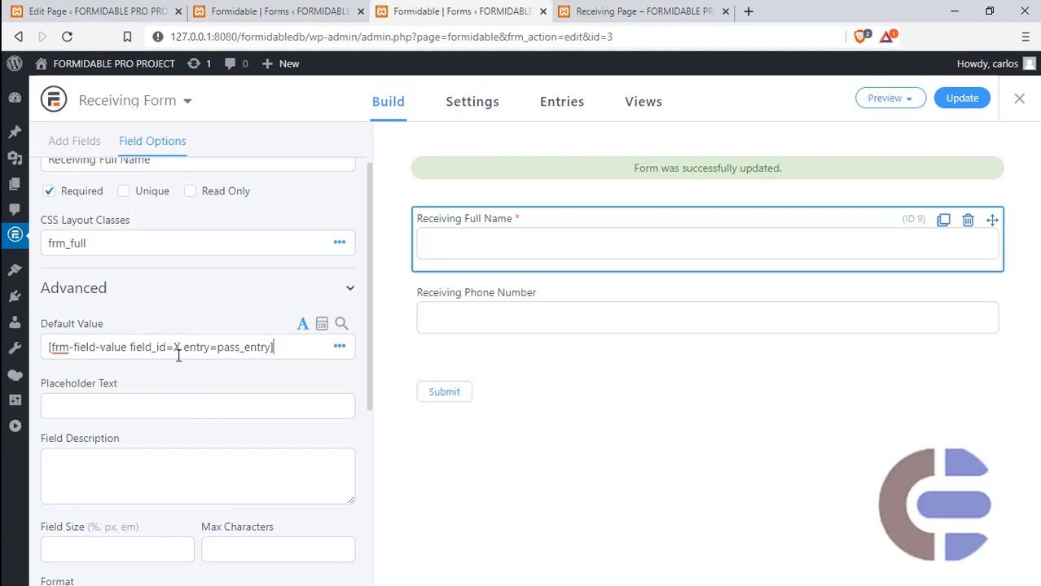
- Look up the Full Name field's ID in Main Form and set field_id to 7 in the Receiving Full Name default value
left_click(180, 348)
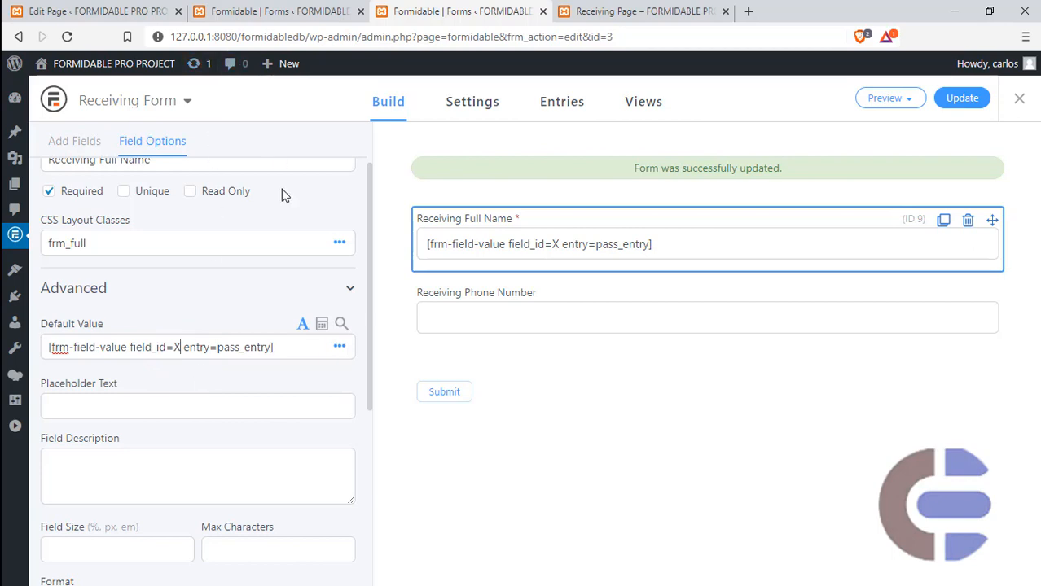
left_click(285, 12)
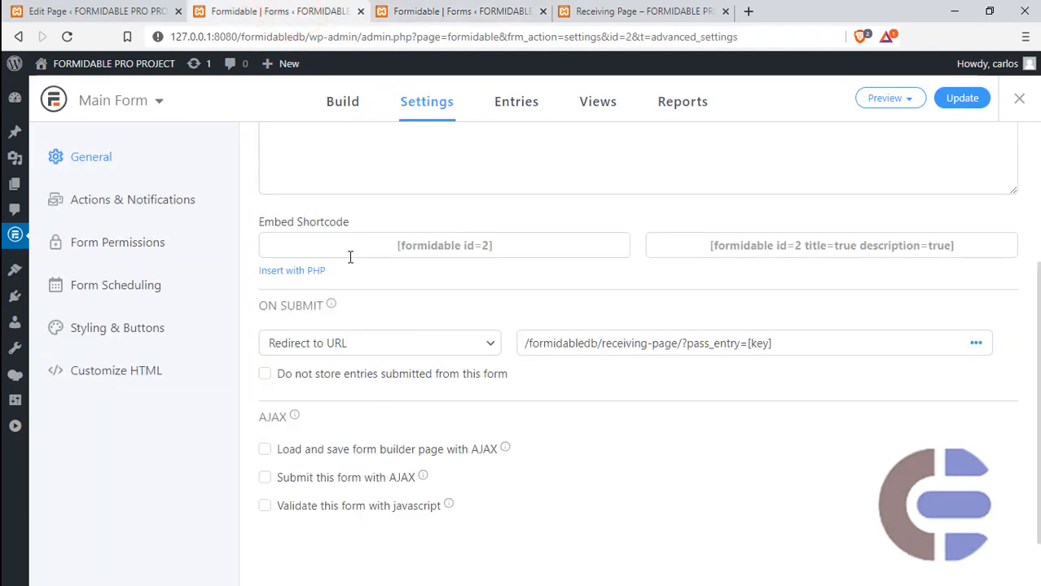
scroll(349, 259, "up", 3)
left_click(343, 104)
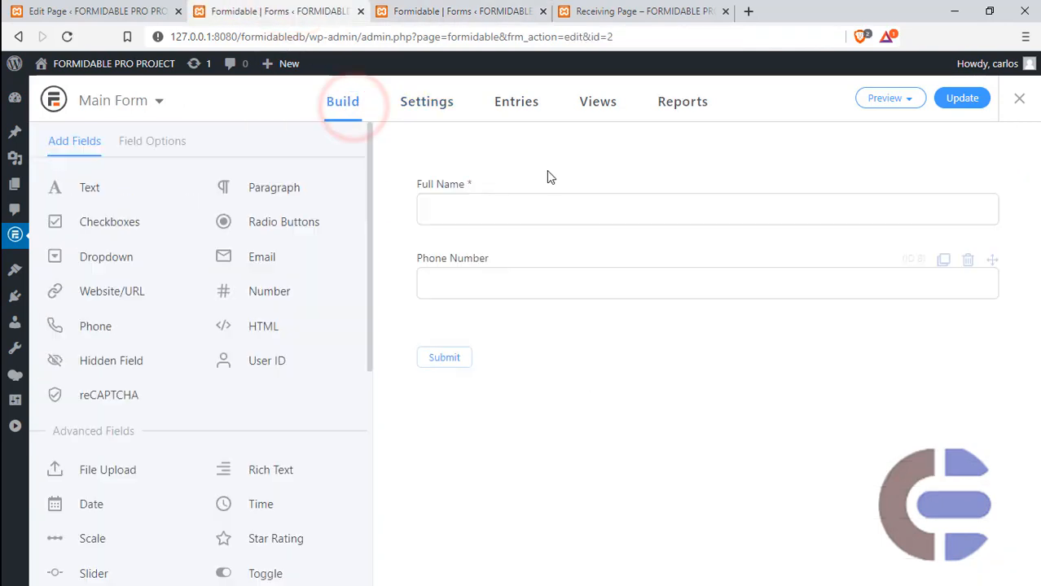
left_click(493, 186)
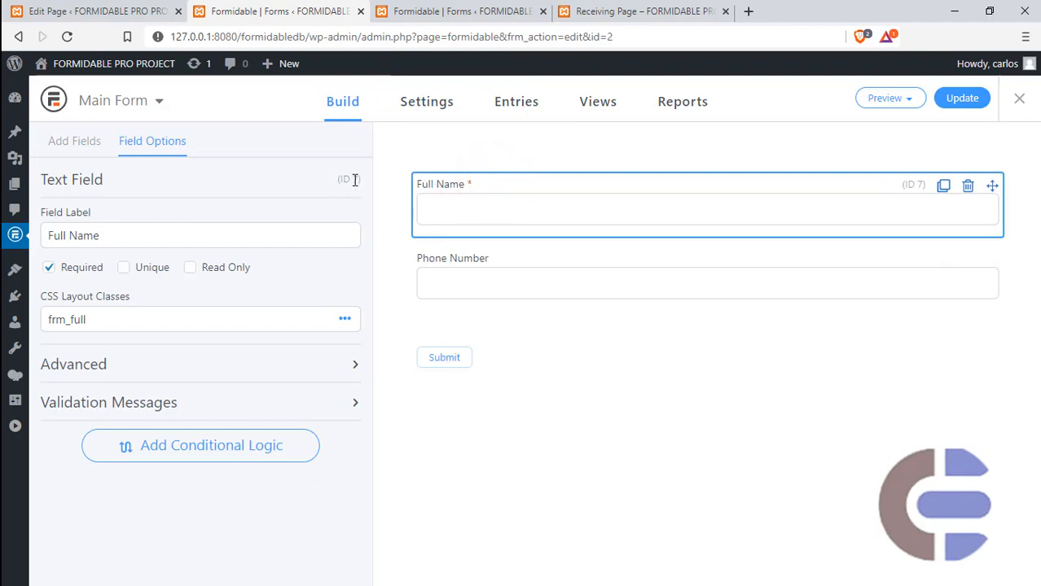
left_click(460, 11)
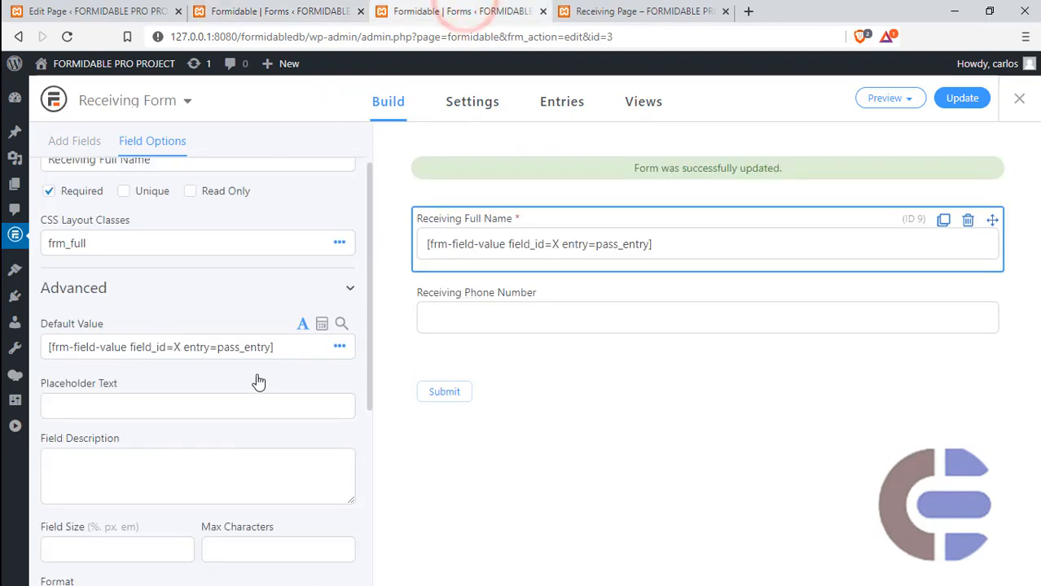
key("BackSpace")
type("7")
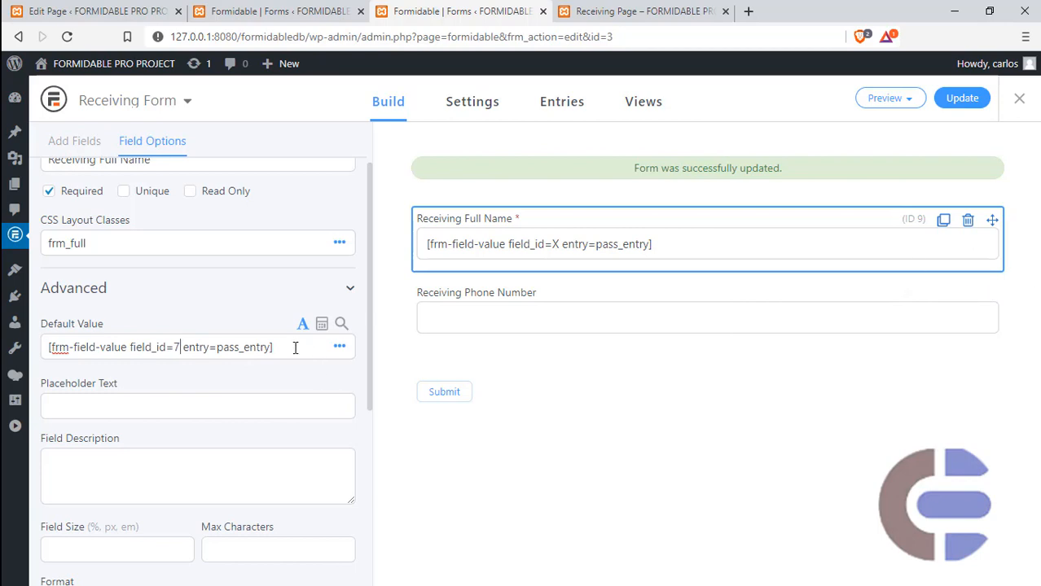
- Copy the Receiving Full Name default value shortcode into the default value of the Receiving Phone Number field
triple_click(288, 348)
key("ctrl+c")
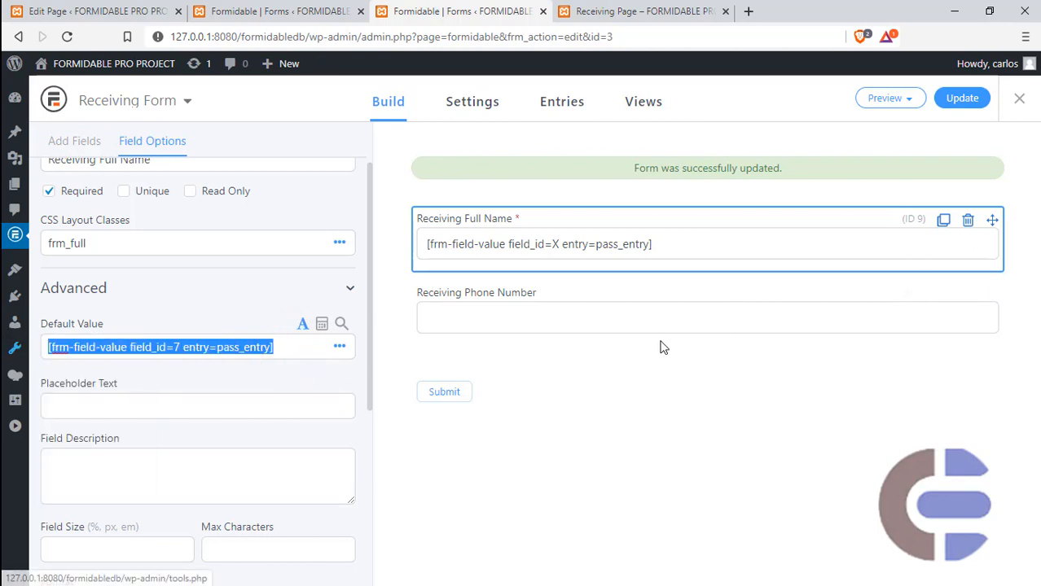
left_click(607, 293)
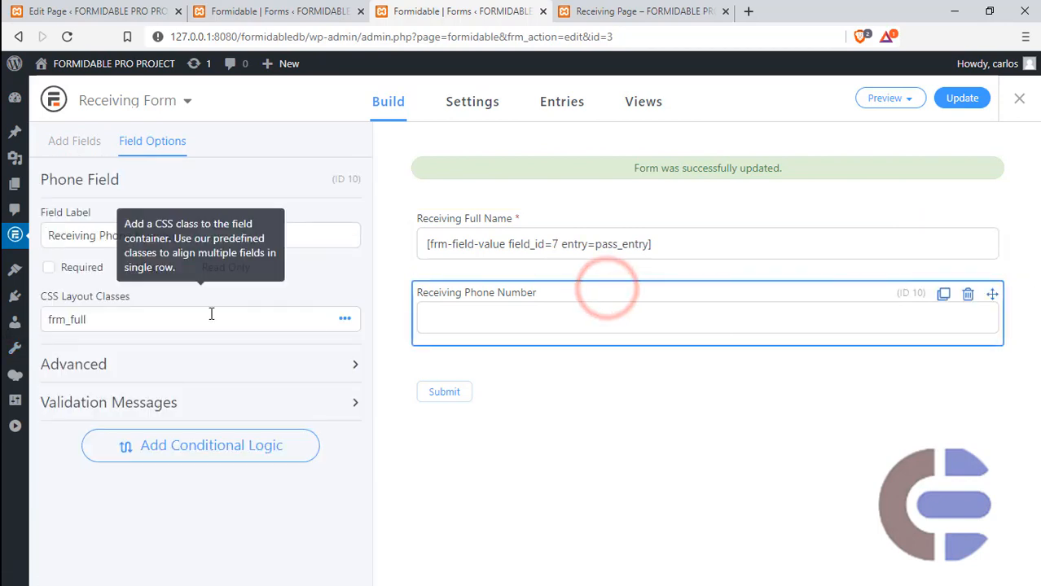
left_click(192, 366)
left_click(197, 423)
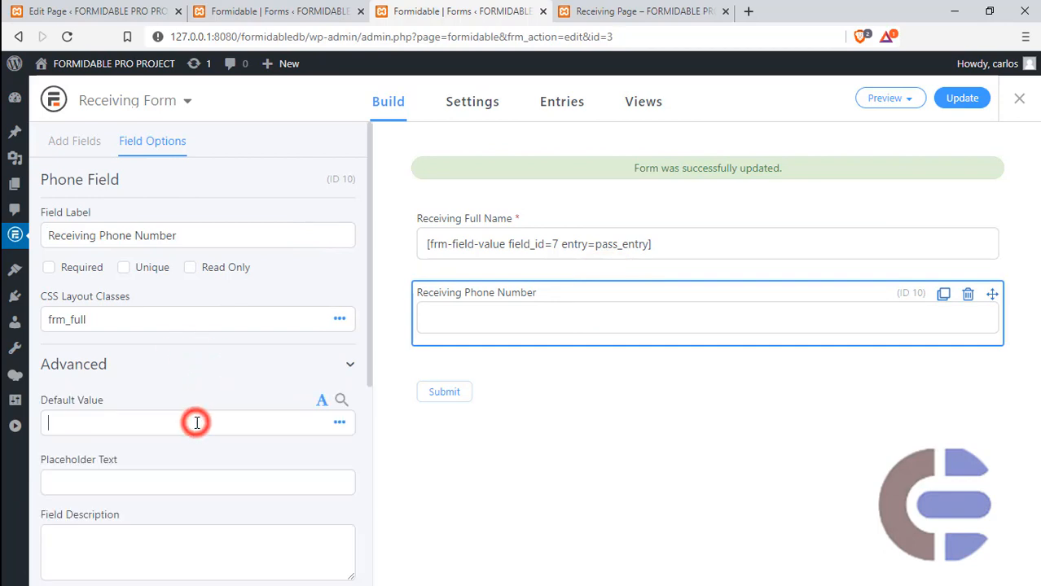
key("ctrl+v")
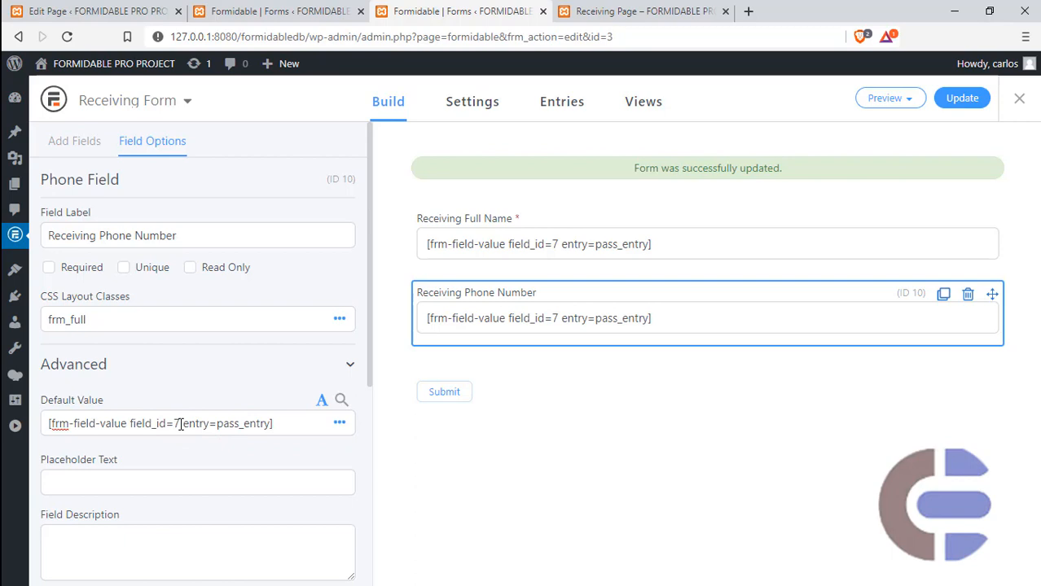
- Set field_id to 8, Main Form's Phone Number ID, in the Receiving Phone Number default value and update Receiving Form
left_click(181, 424)
key("BackSpace")
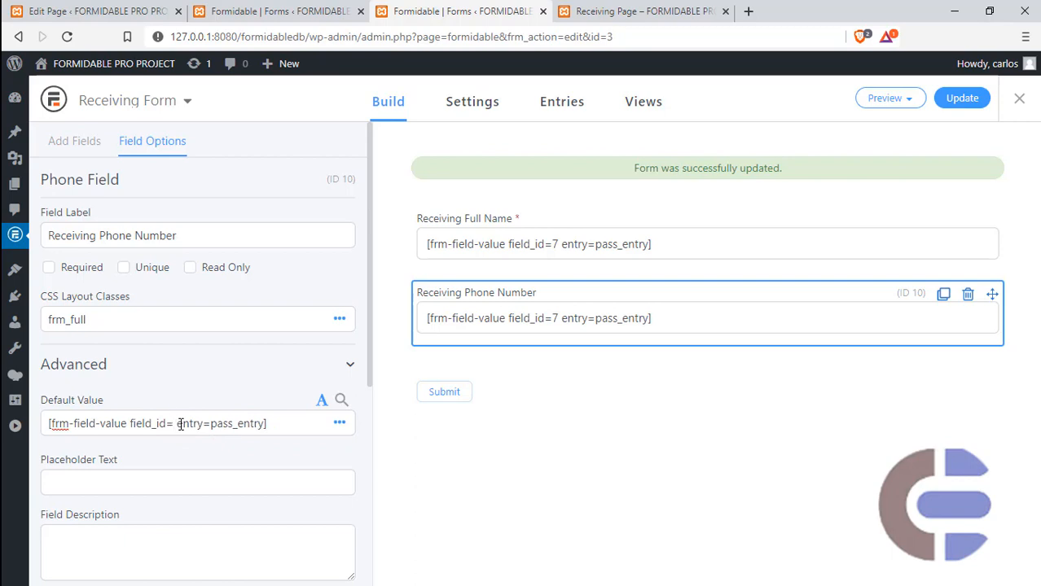
left_click(270, 10)
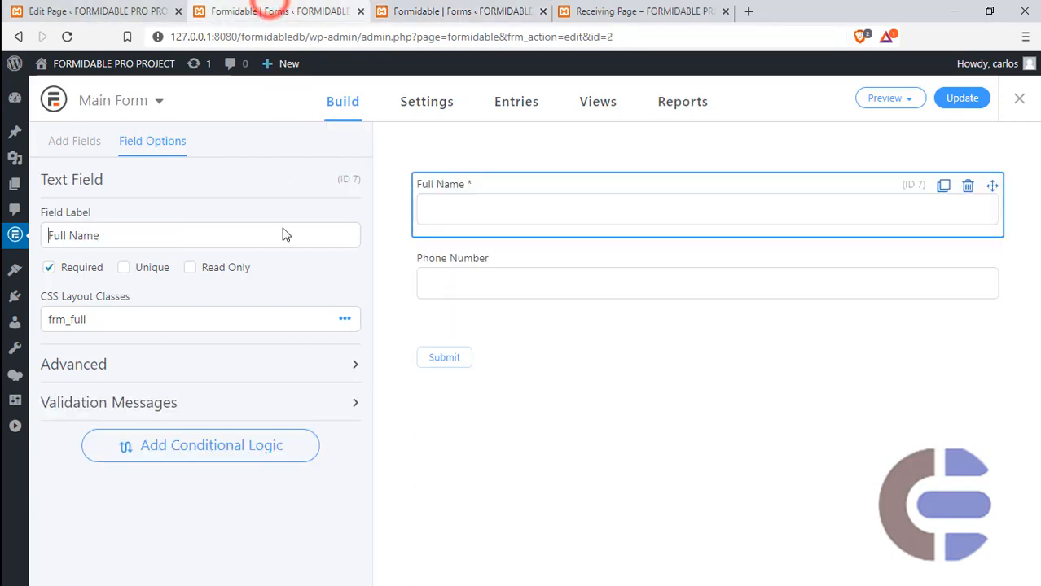
left_click(555, 261)
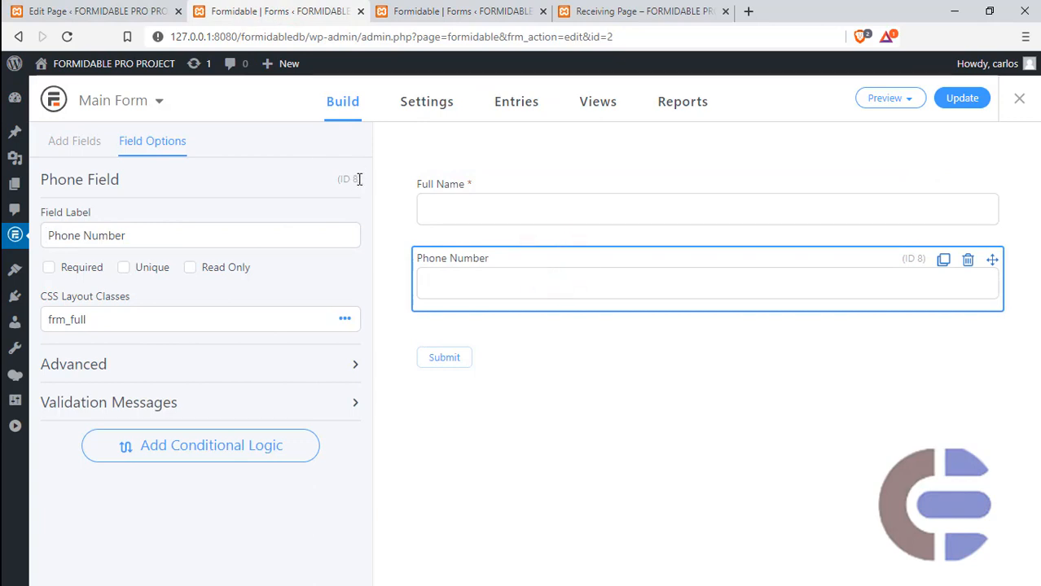
left_click(389, 16)
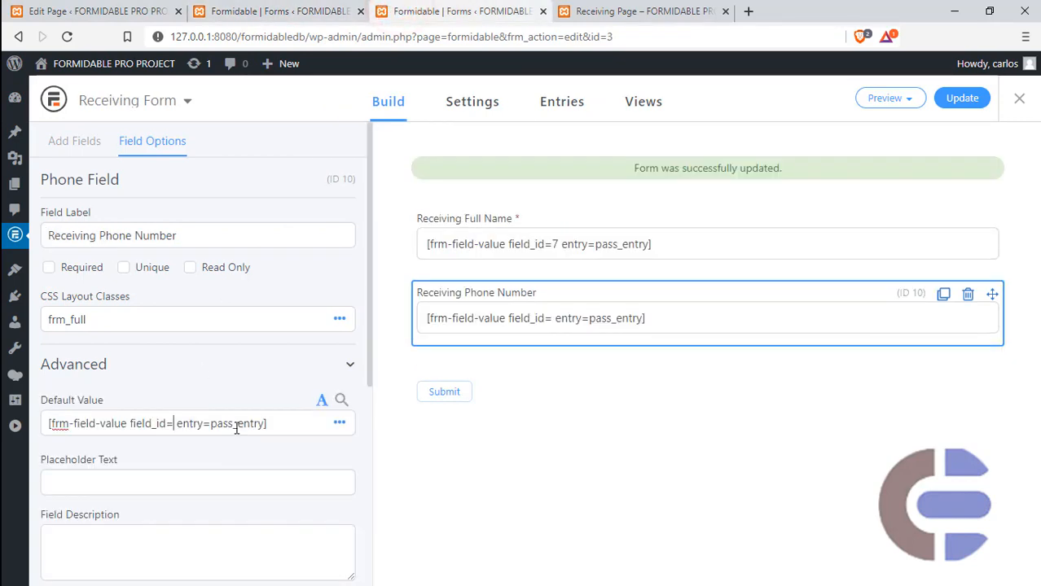
type("8")
left_click(945, 101)
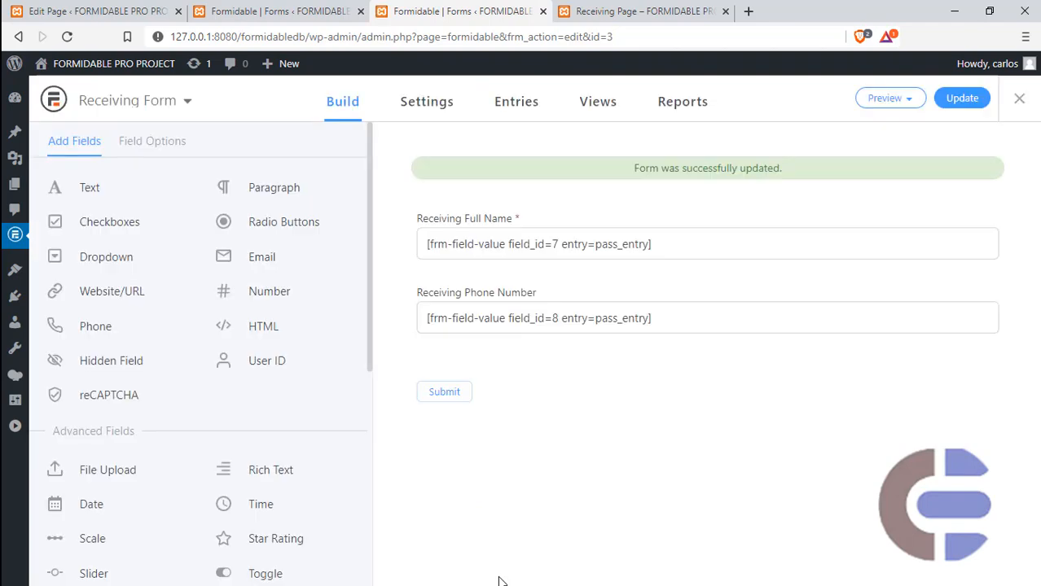
- Submit Main Form on the live Main Page with a full name and phone number, and check the pass_entry key in the resulting URL
left_click(643, 11)
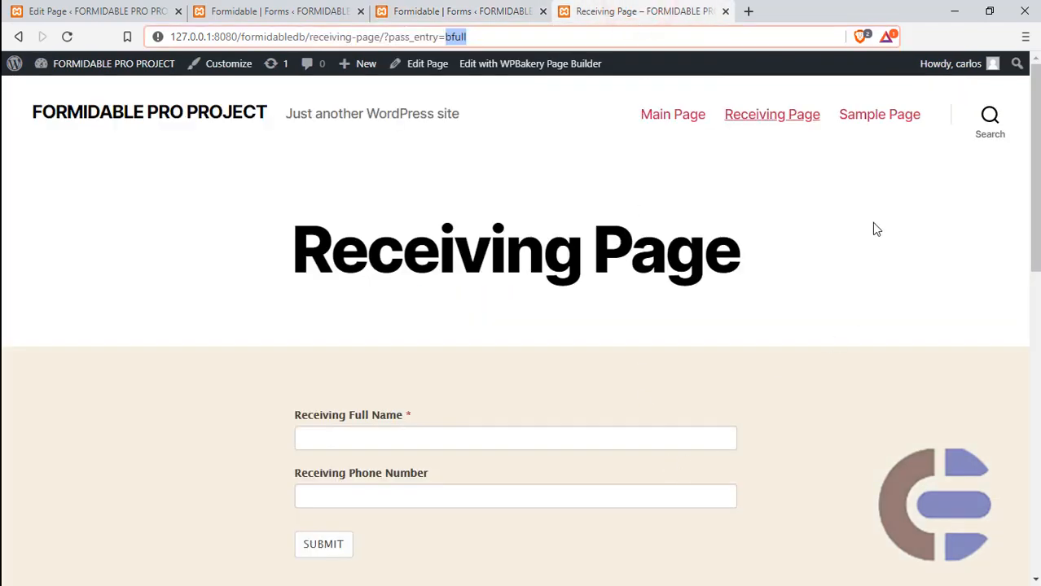
left_click(667, 119)
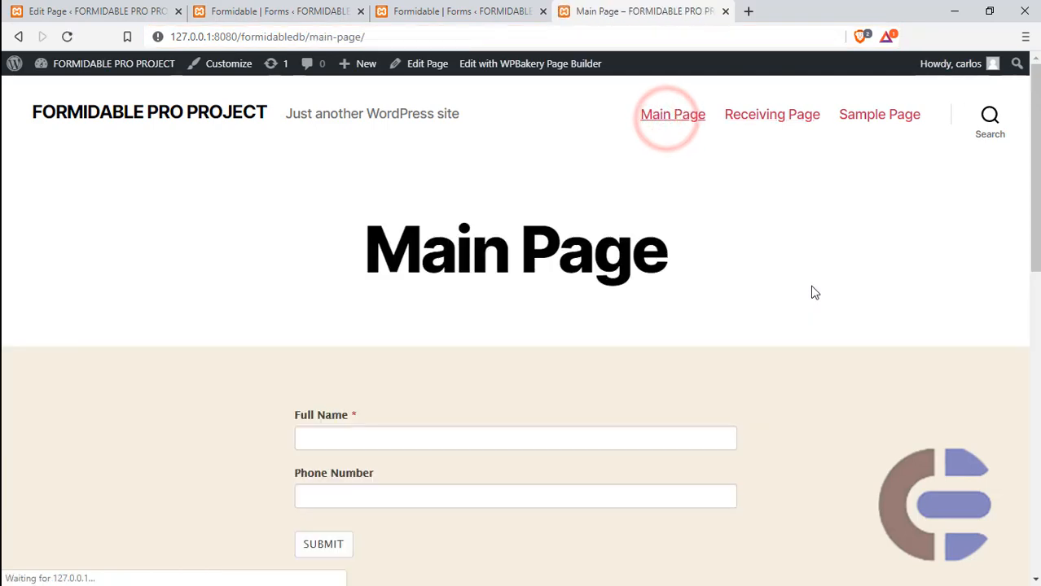
left_click(383, 439)
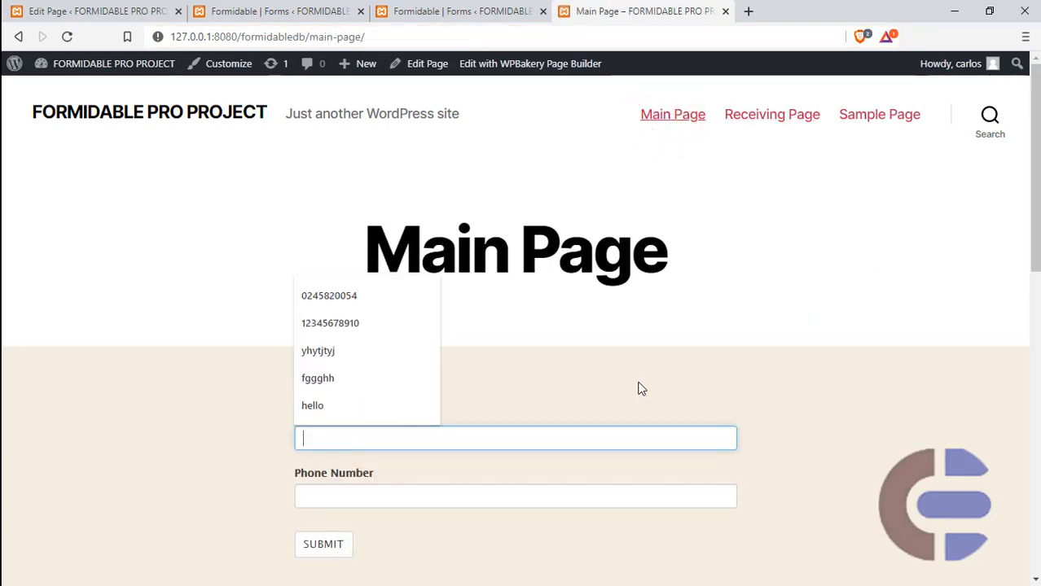
type("John Doe")
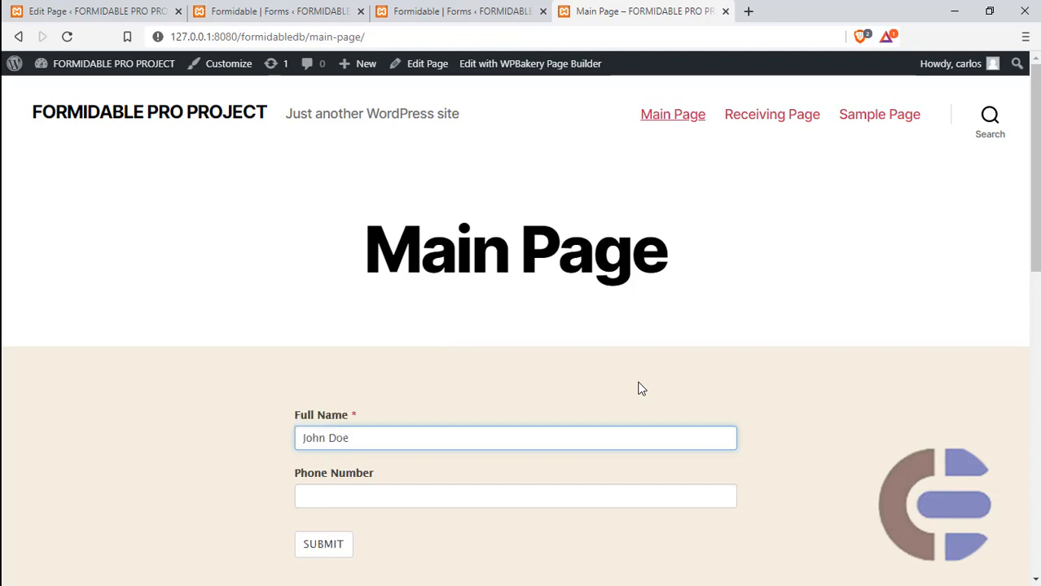
left_click(561, 499)
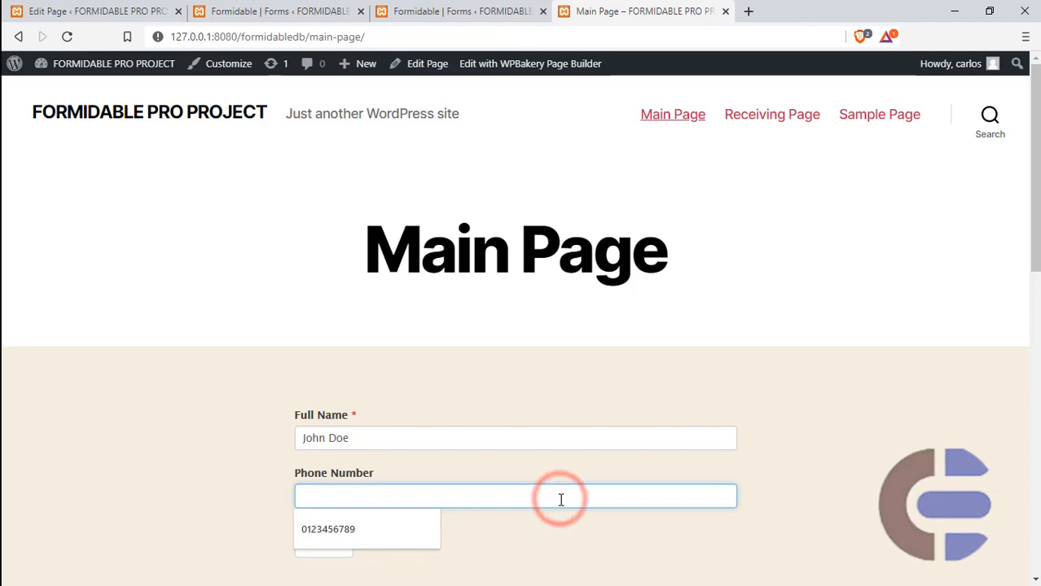
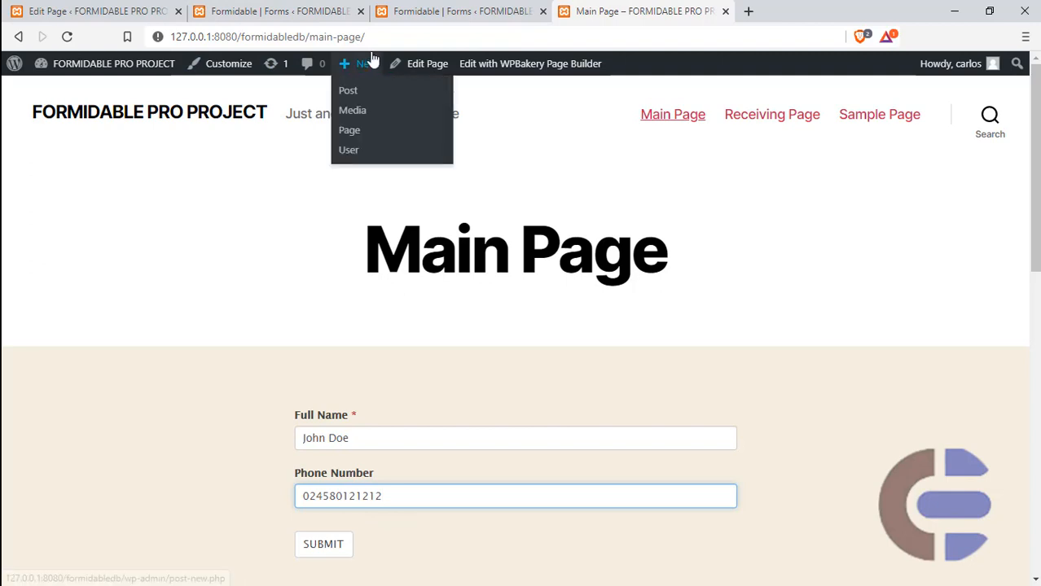
left_click(319, 552)
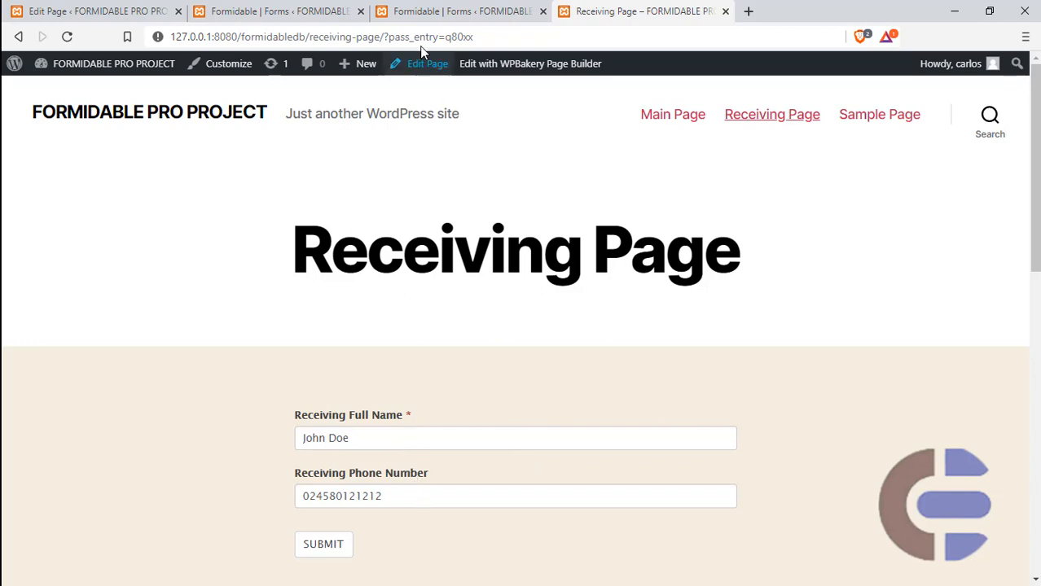
left_click(474, 37)
double_click(473, 37)
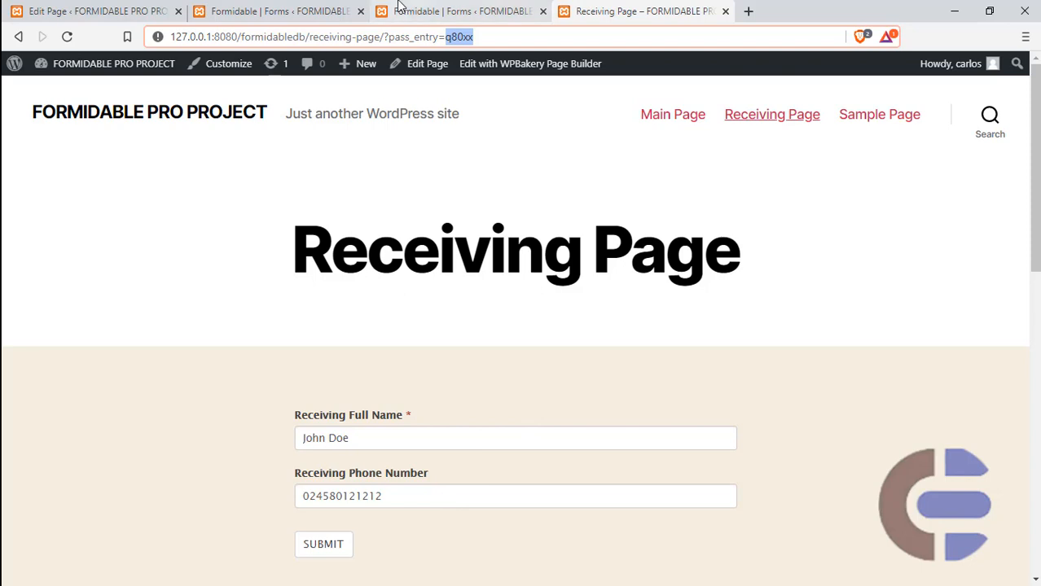
- Make the Receiving Full Name and Receiving Phone Number fields read-only in Receiving Form and update the form
left_click(418, 12)
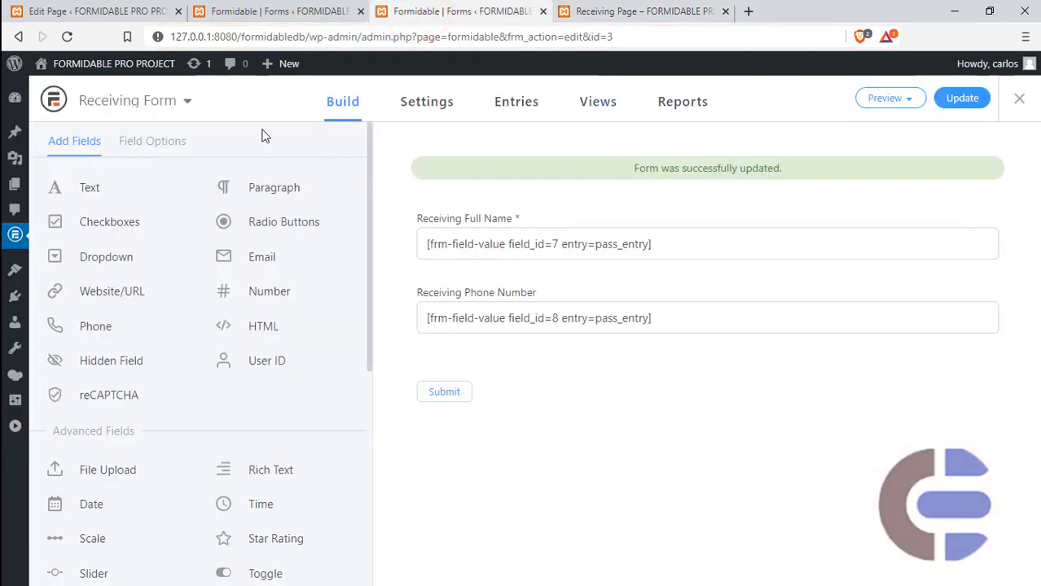
left_click(538, 224)
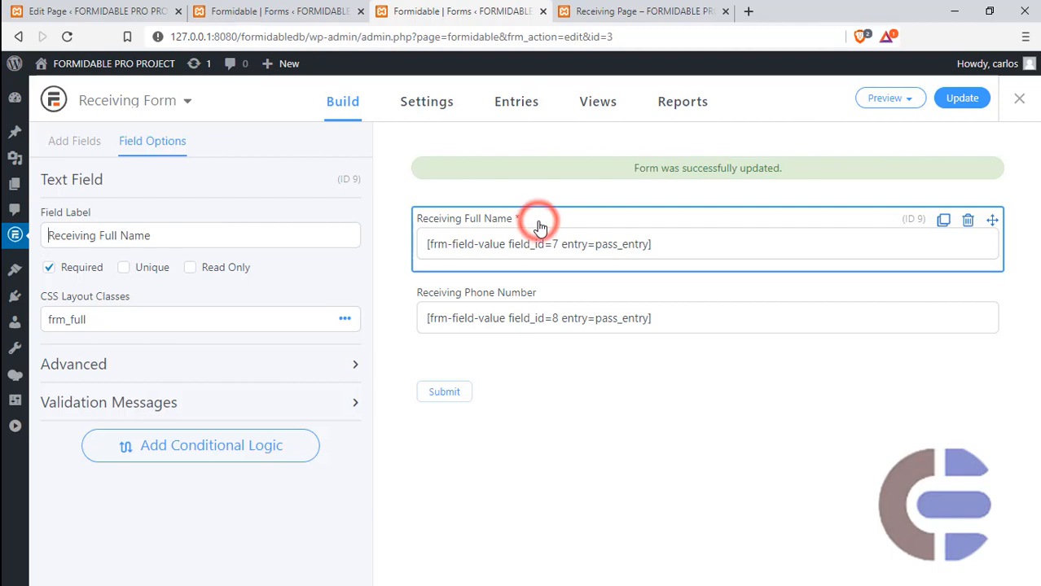
left_click(189, 267)
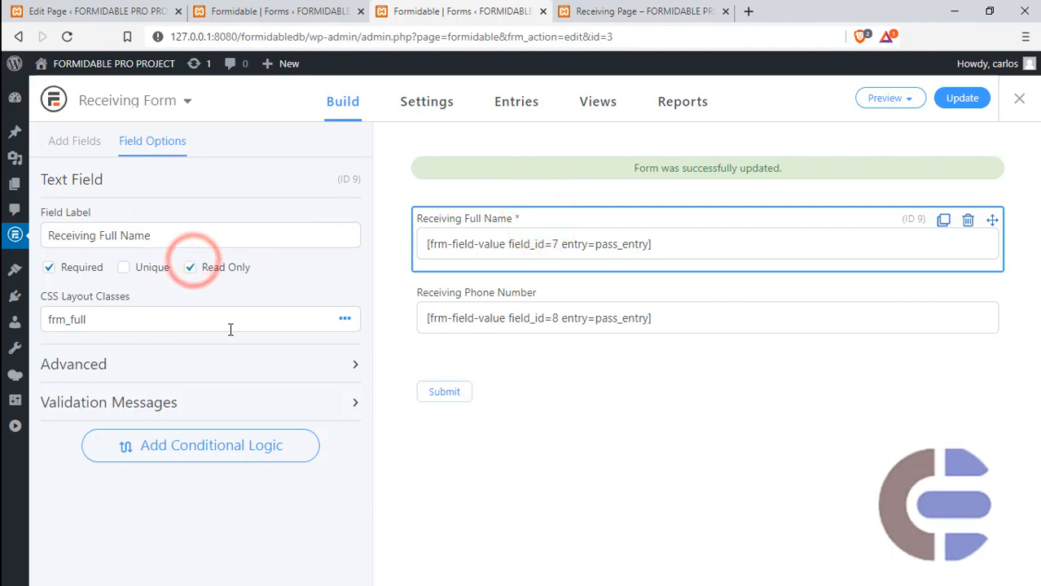
left_click(557, 293)
left_click(191, 268)
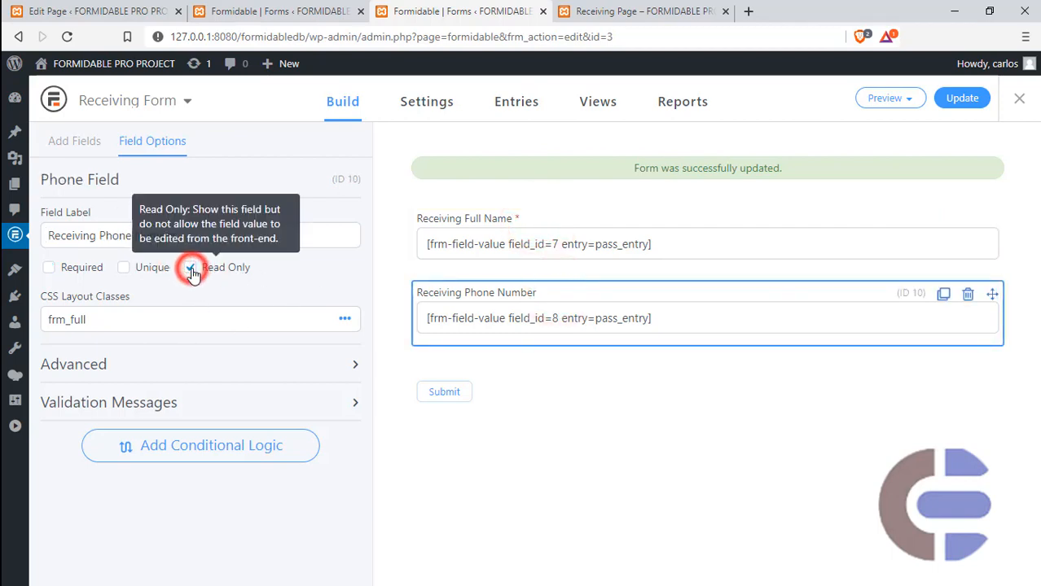
left_click(954, 98)
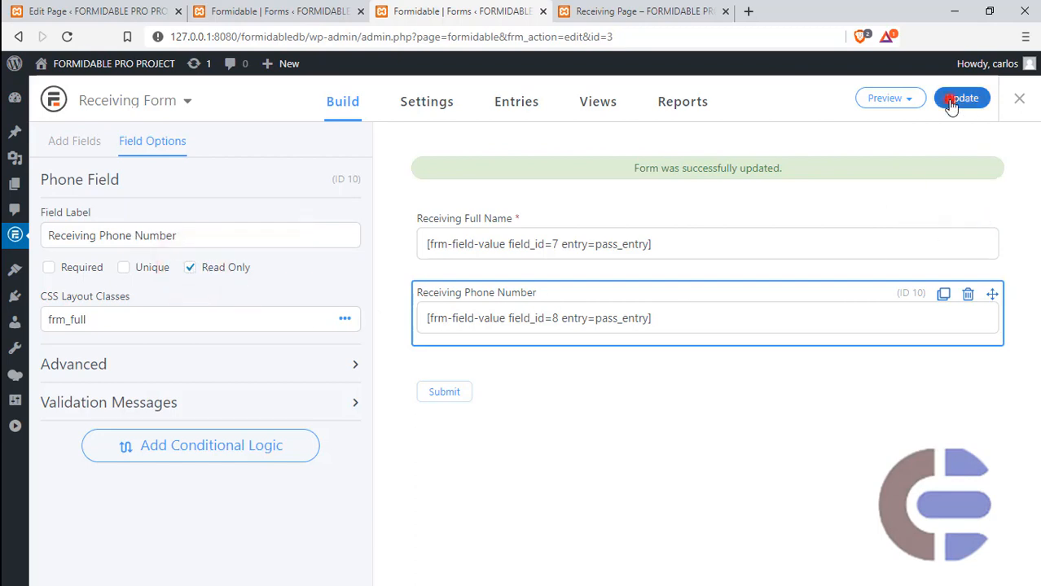
- Return to the live Main Page and submit another entry with a different full name and phone number to test the read-only fields
left_click(612, 11)
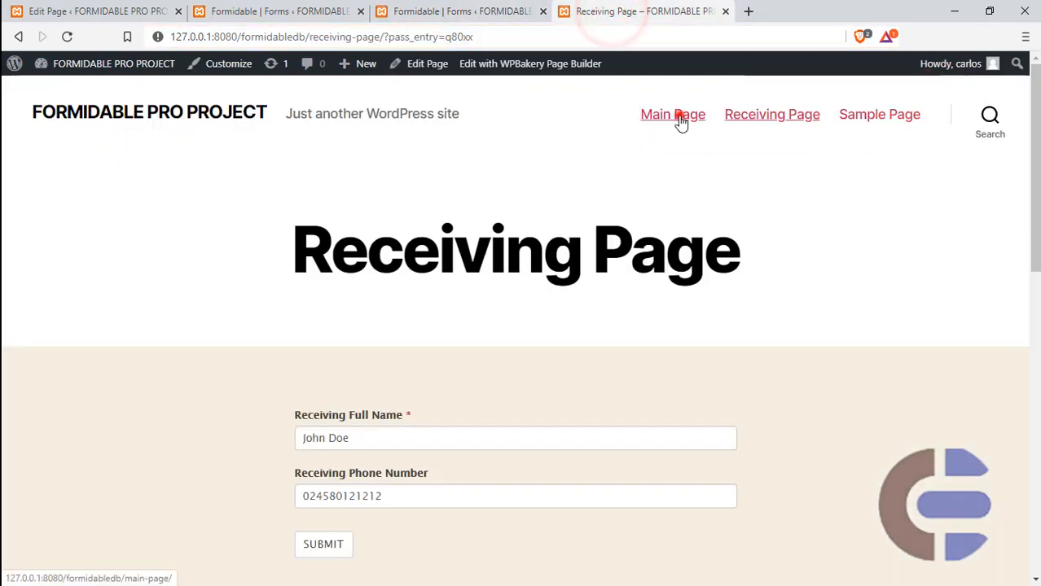
left_click(677, 117)
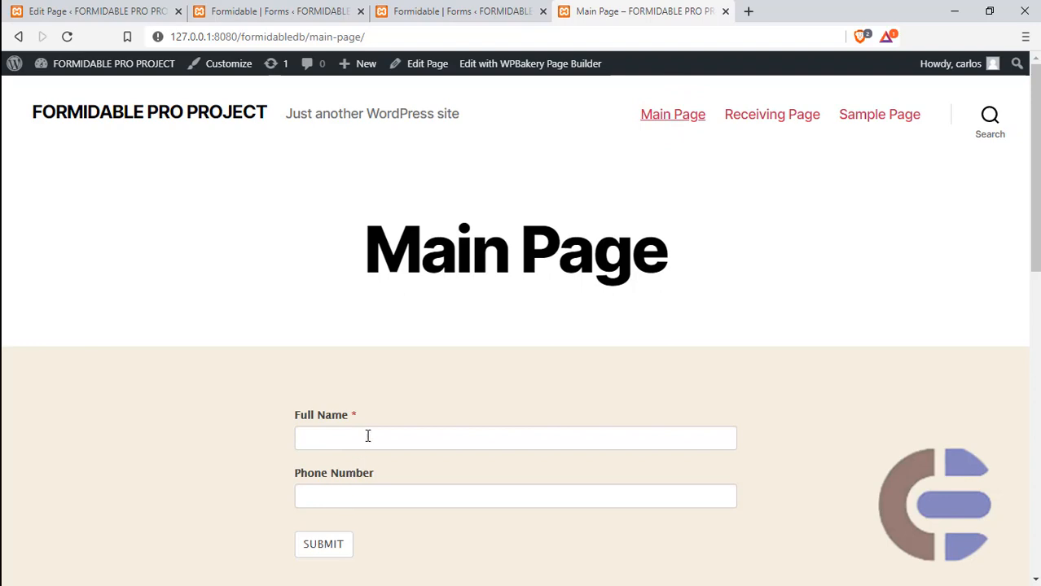
left_click(366, 434)
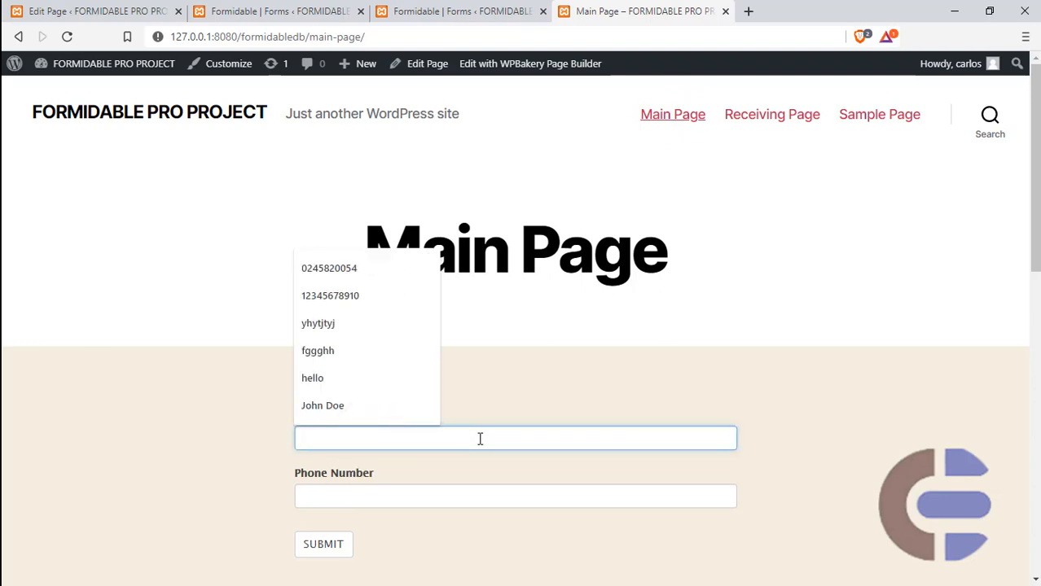
type("Miche")
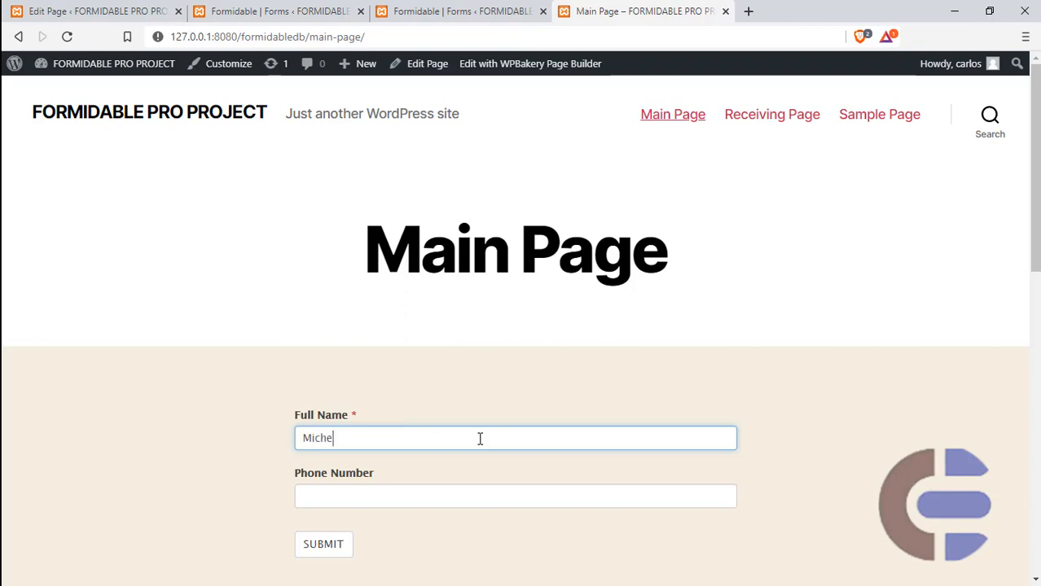
type("l")
left_click(440, 499)
type("0")
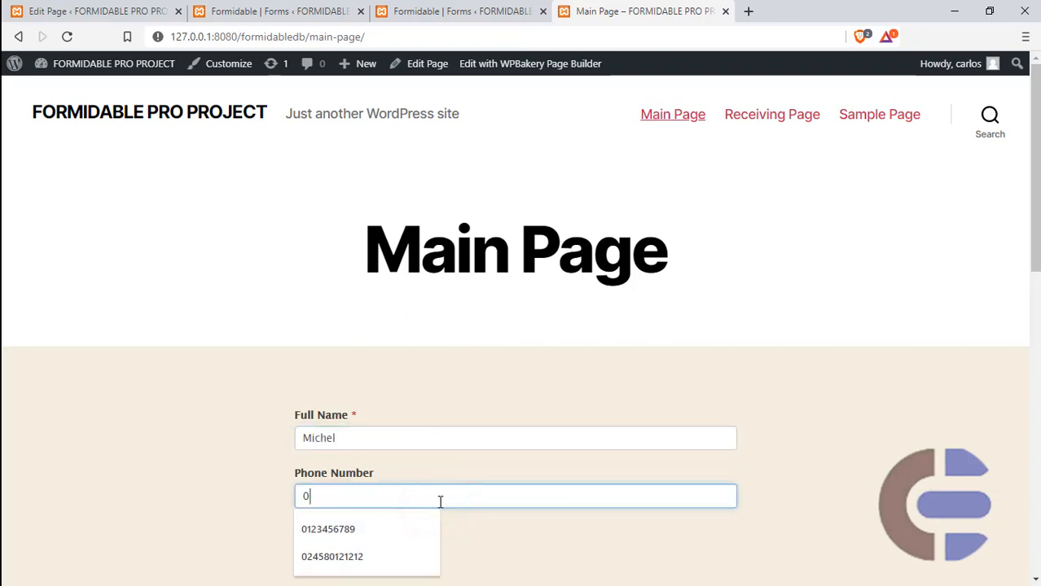
type("00000000000000")
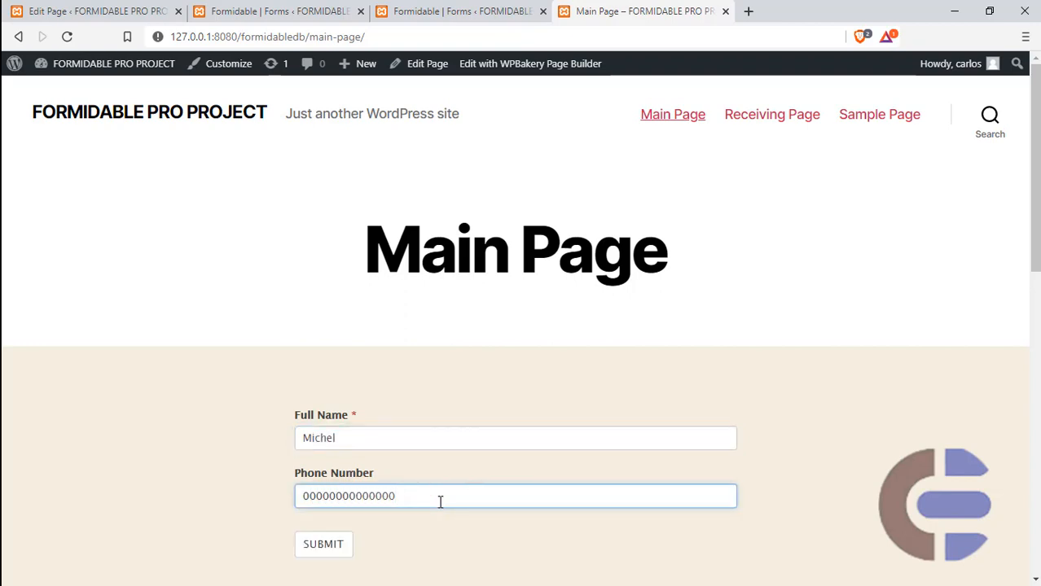
left_click(296, 418)
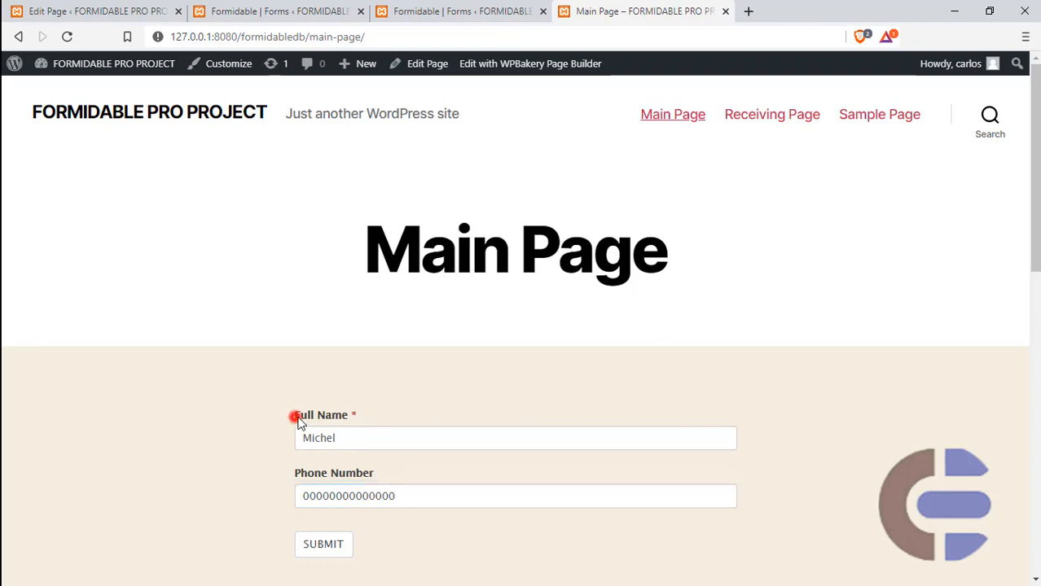
left_click_drag(298, 422, 354, 427)
left_click_drag(296, 473, 414, 503)
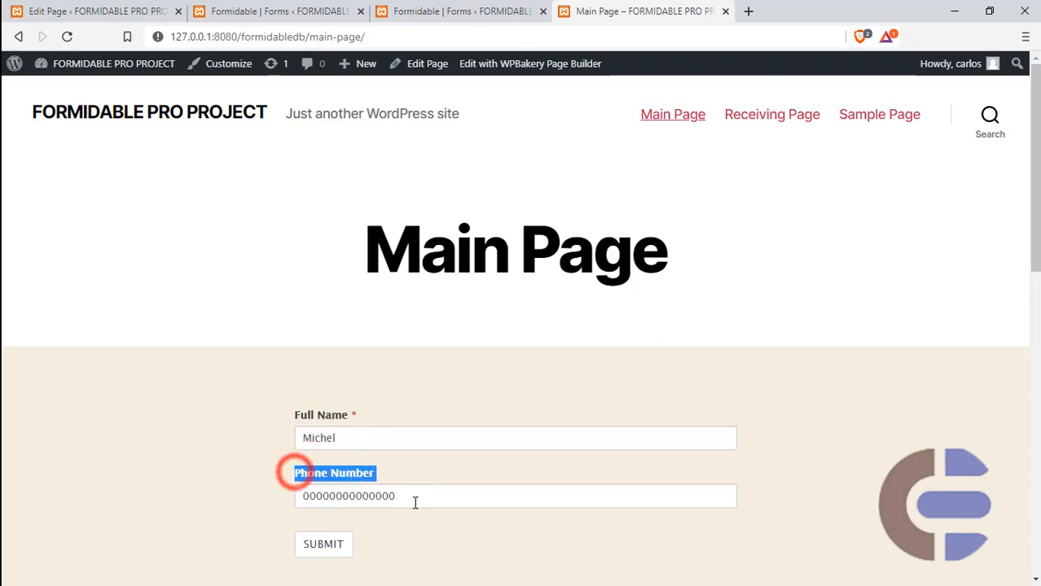
left_click(335, 542)
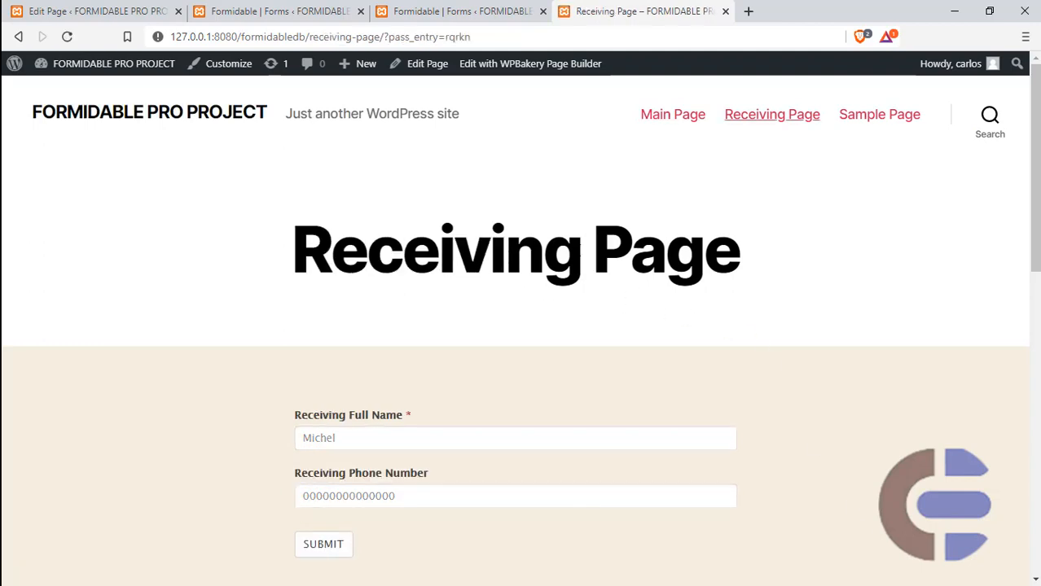
- Check on the Receiving Page whether the Receiving Full Name and Receiving Phone Number fields can be edited
left_click(374, 436)
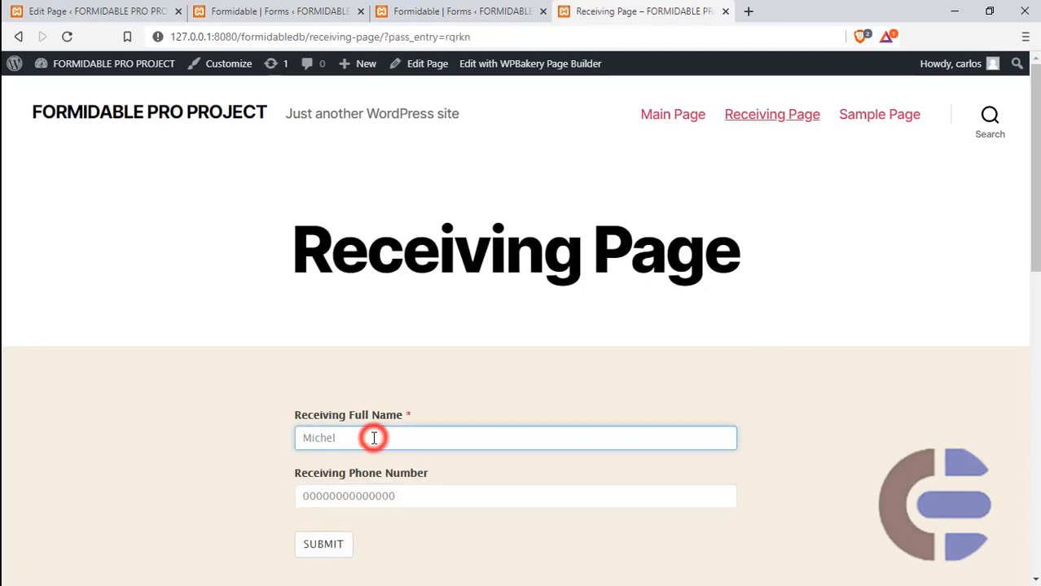
left_click(396, 494)
double_click(391, 494)
left_click(386, 436)
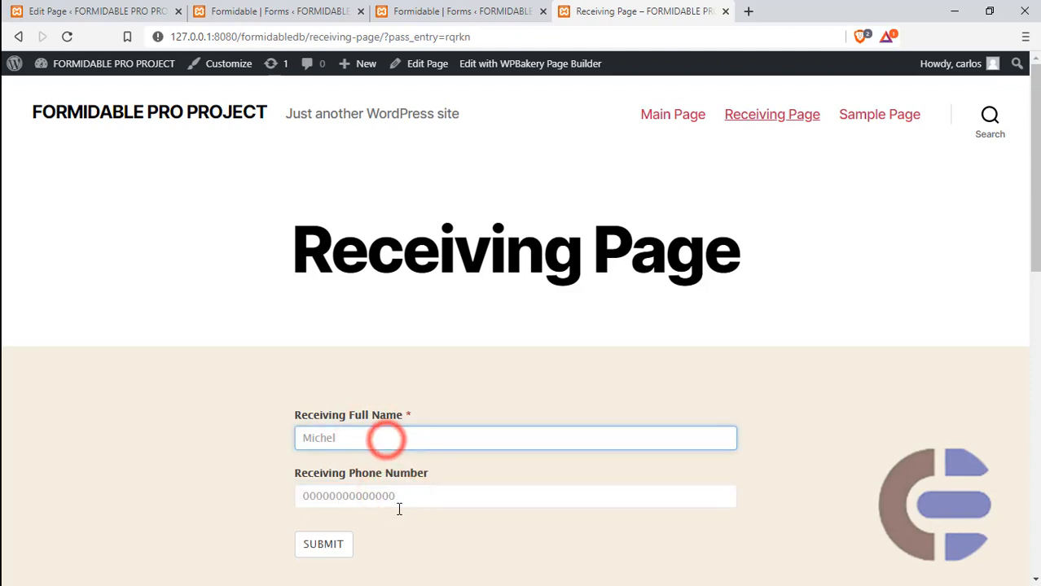
left_click(403, 496)
left_click(376, 437)
left_click(383, 496)
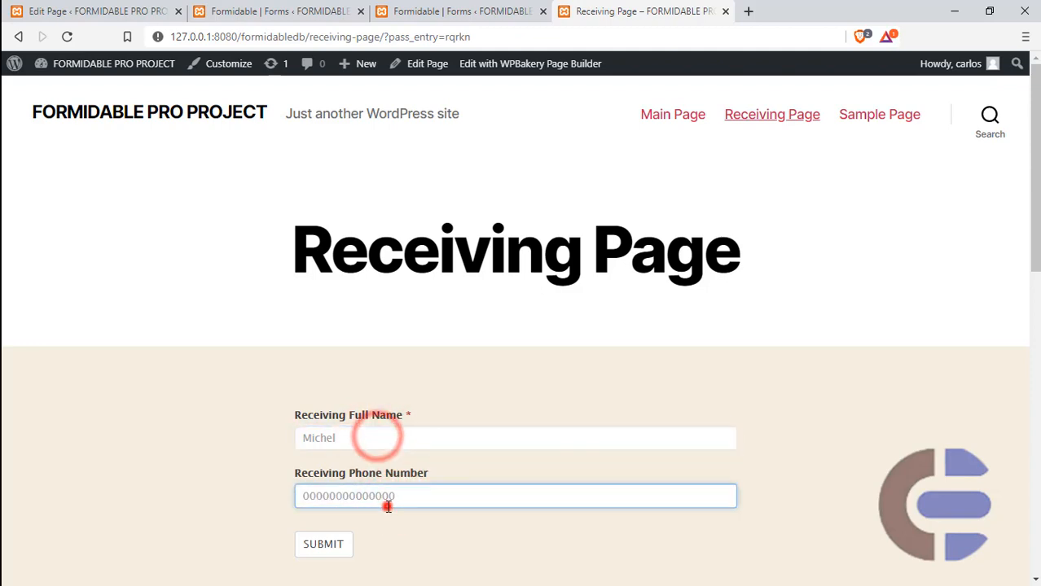
left_click(371, 434)
left_click(419, 494)
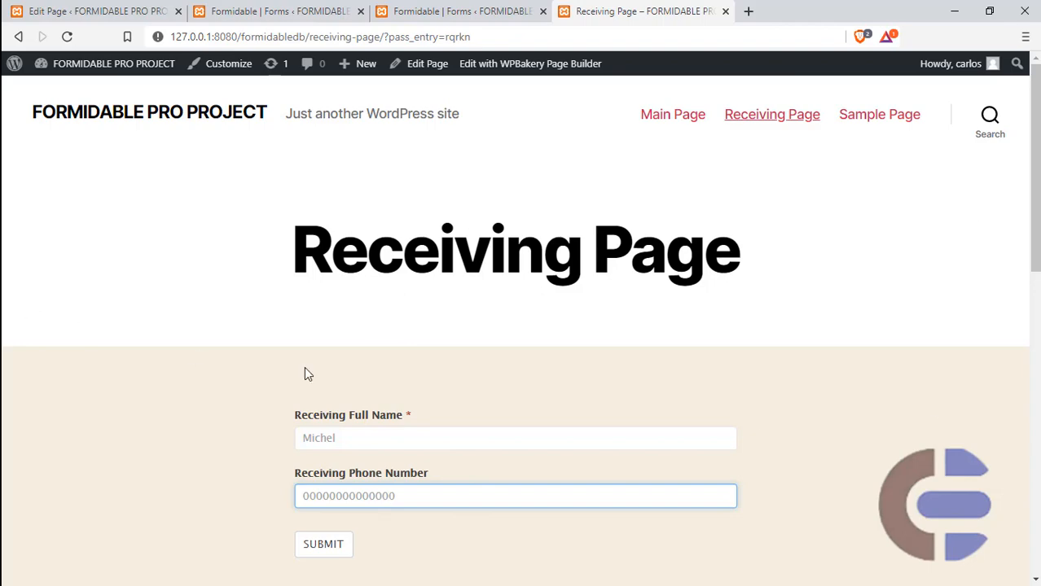
- Switch to Notepad++ and compare the pass_entry shortcode with [frm-field-value field_id=X user_id=current] in FormsbPart1.txt, selecting the latter
key("super")
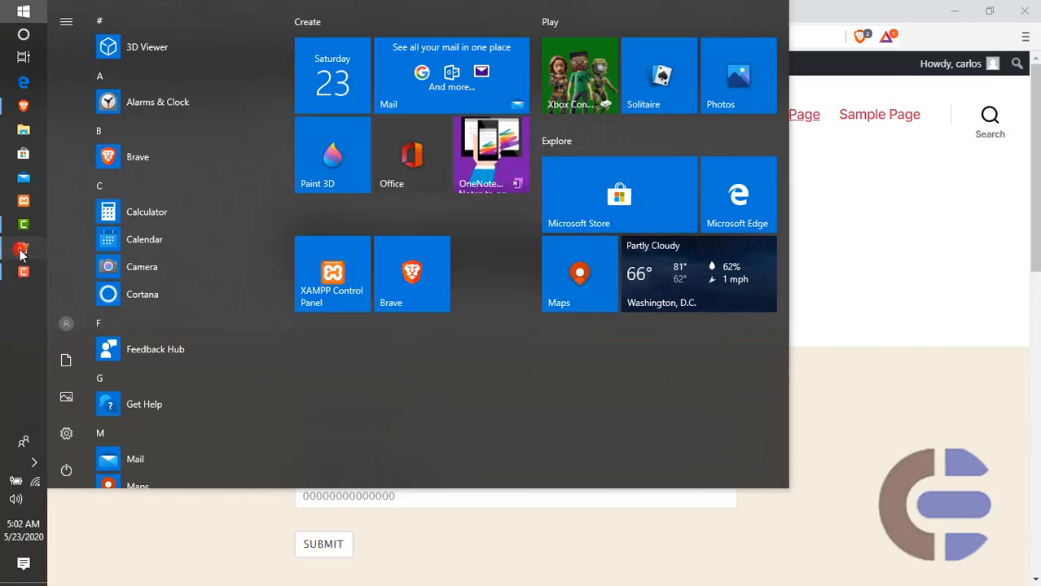
left_click(19, 247)
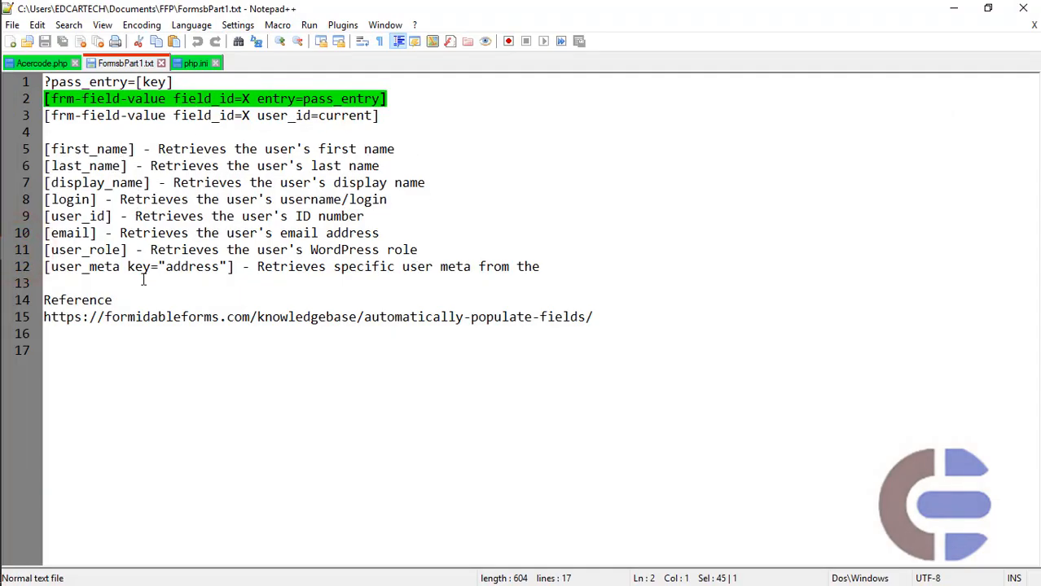
left_click_drag(380, 117, 37, 114)
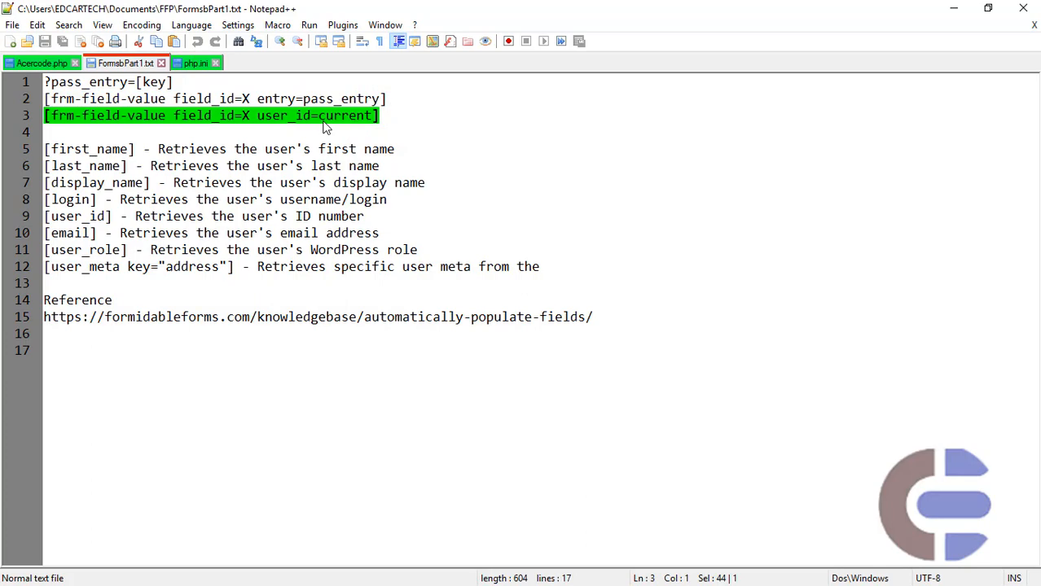
left_click(953, 8)
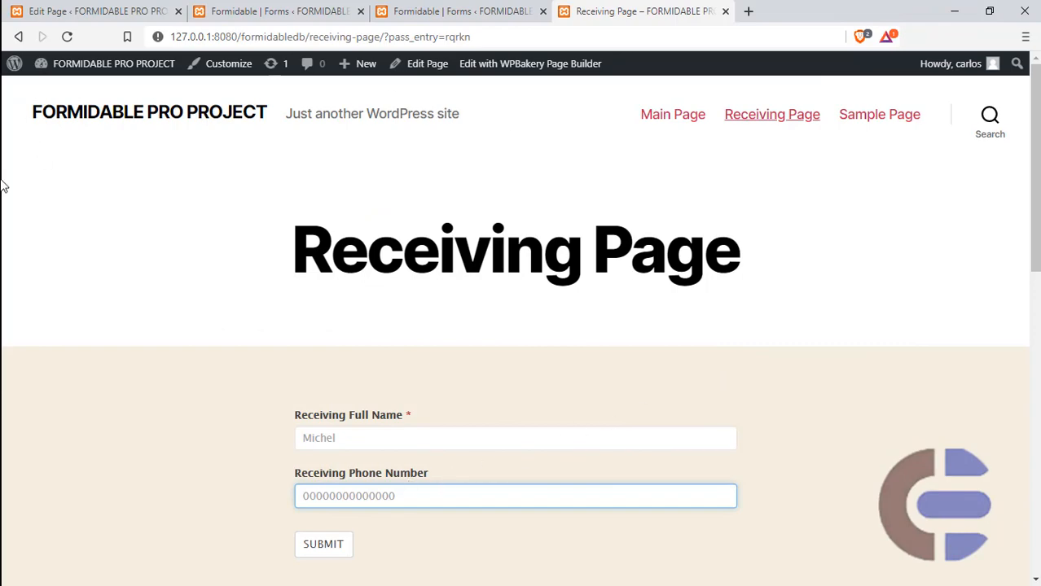
key("super")
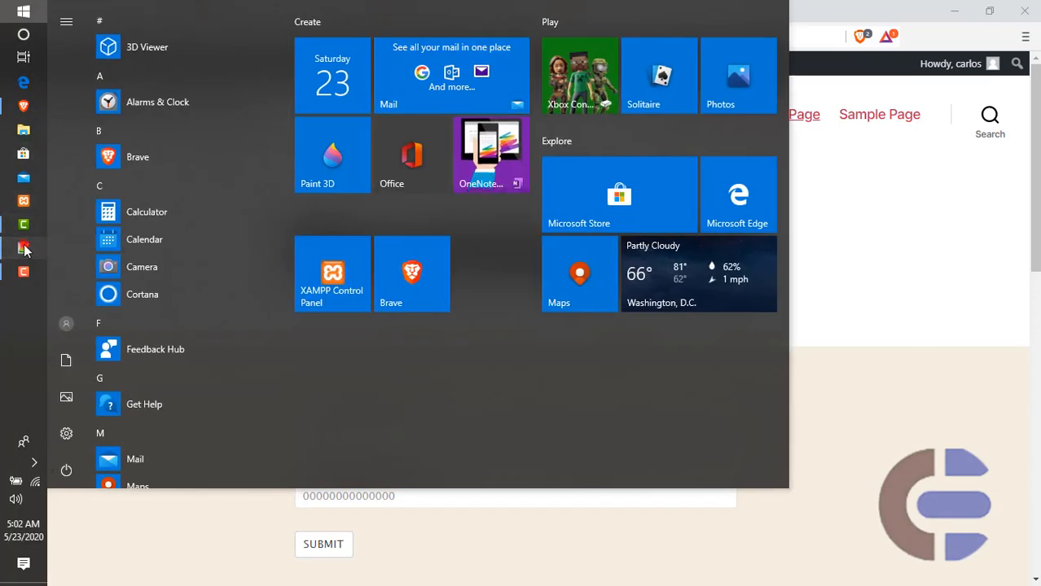
left_click(23, 245)
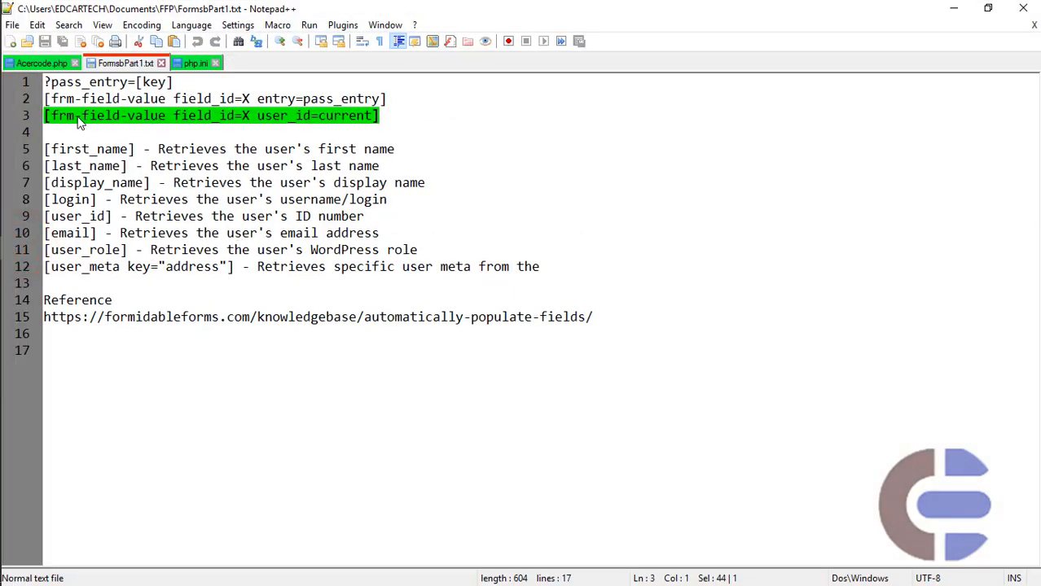
left_click(281, 98)
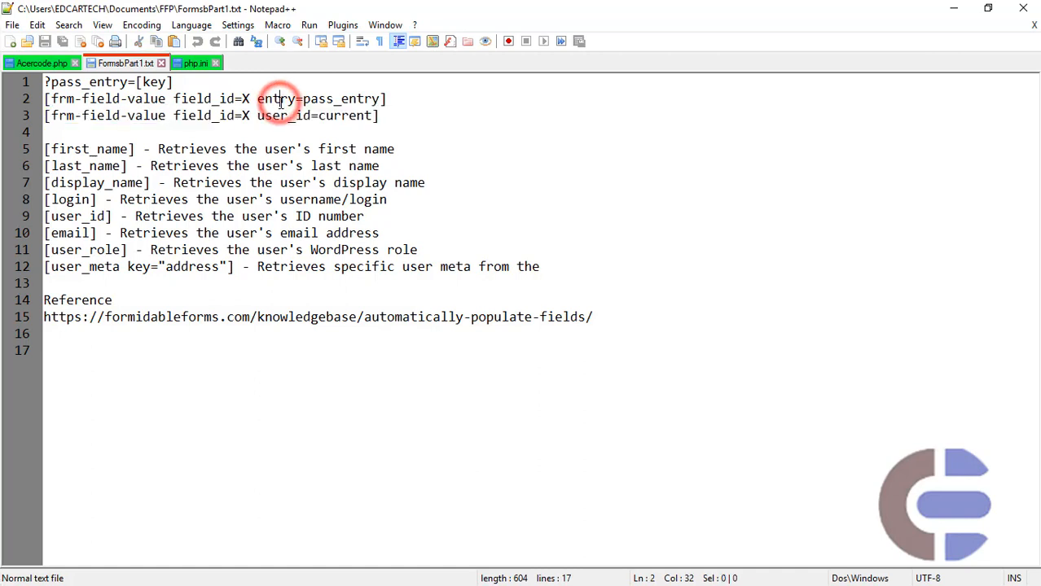
left_click(291, 117)
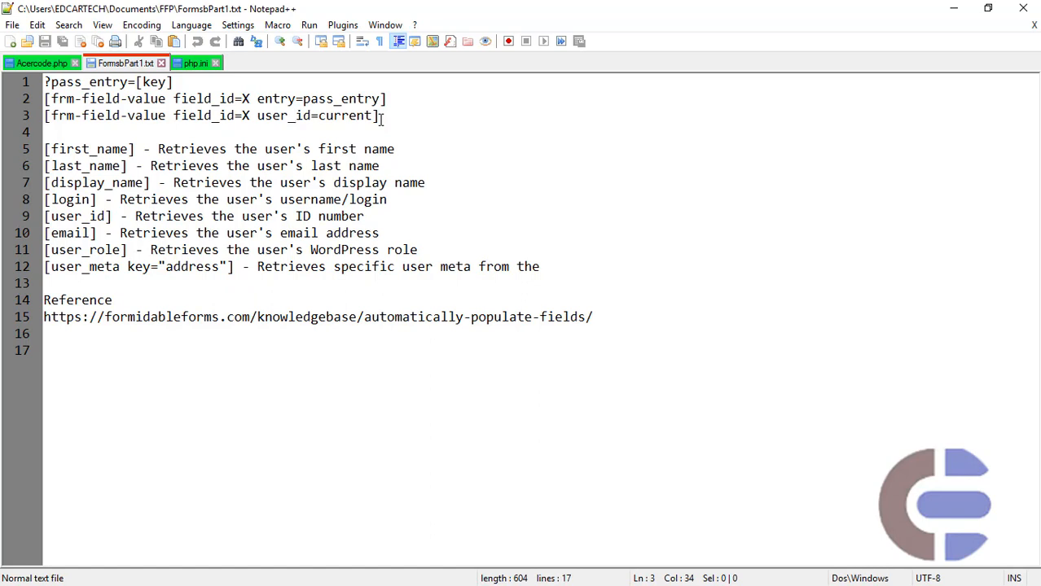
left_click_drag(381, 120, 47, 120)
key("ctrl+c")
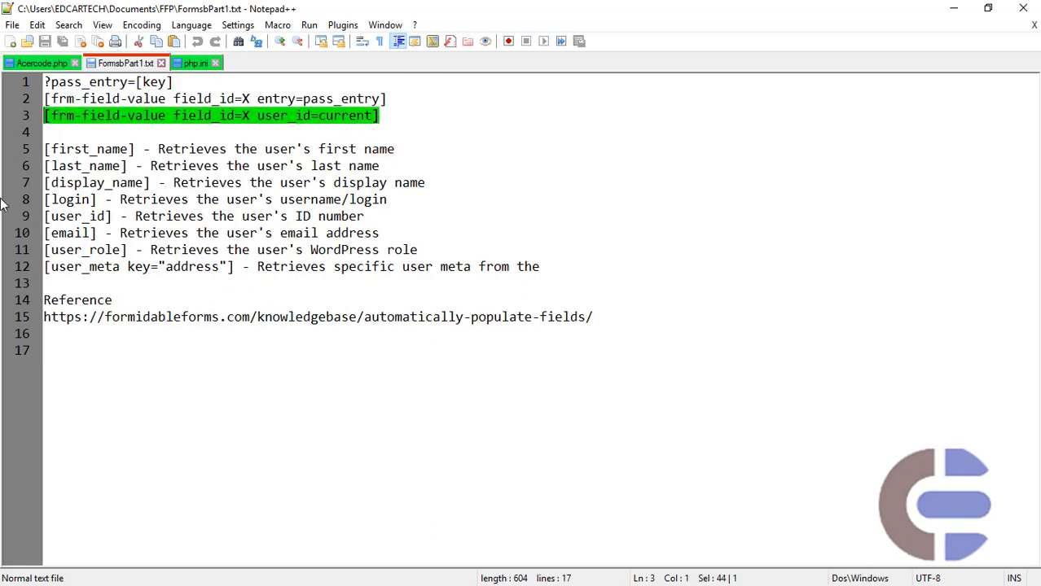
- Switch to Brave and replace the Receiving Full Name default value in Receiving Form with [frm-field-value field_id=X user_id=current]
key("super")
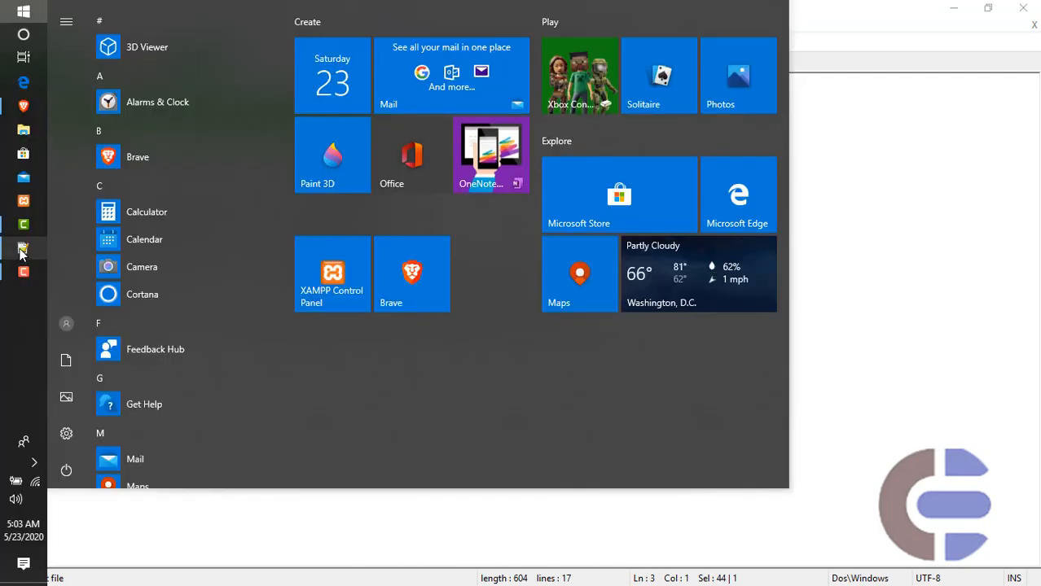
left_click(22, 107)
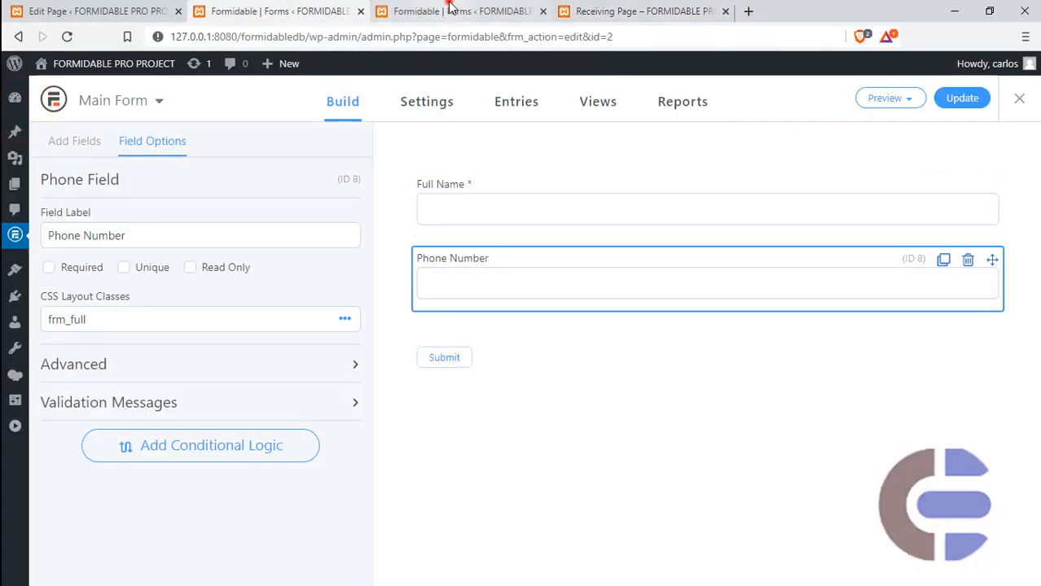
left_click(448, 4)
left_click(532, 220)
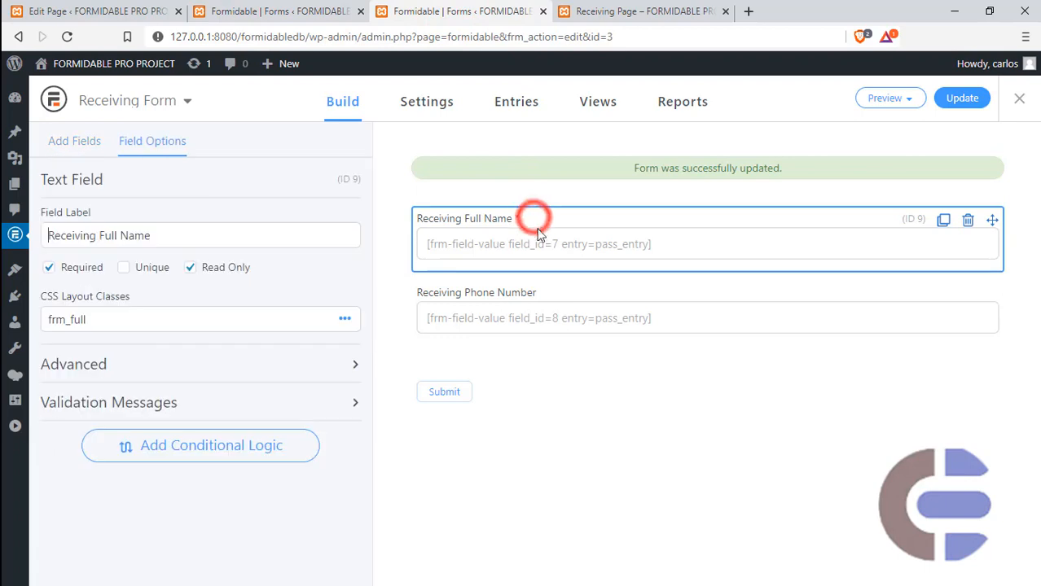
left_click(231, 366)
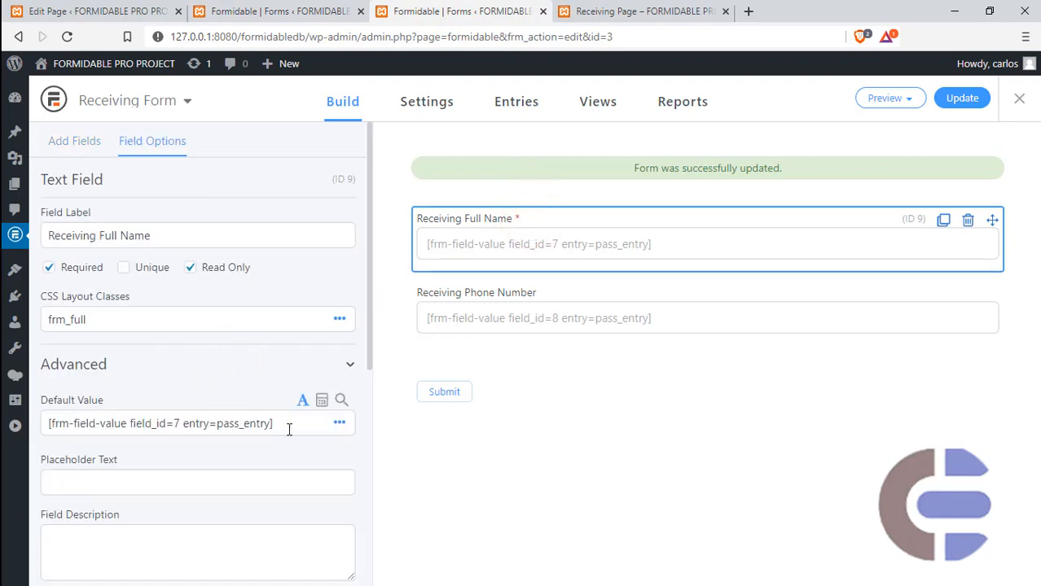
left_click(285, 424)
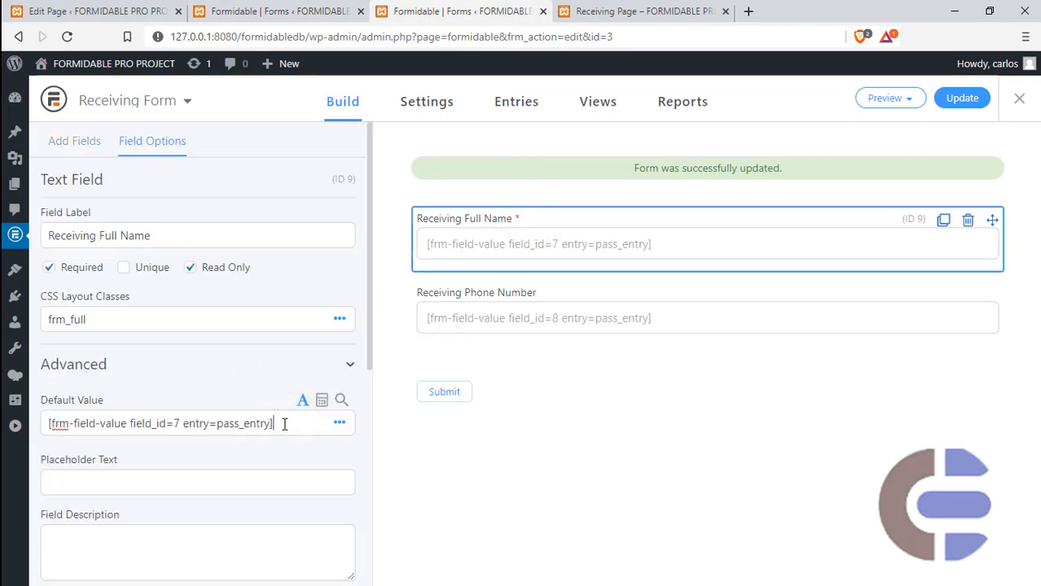
left_click(180, 424)
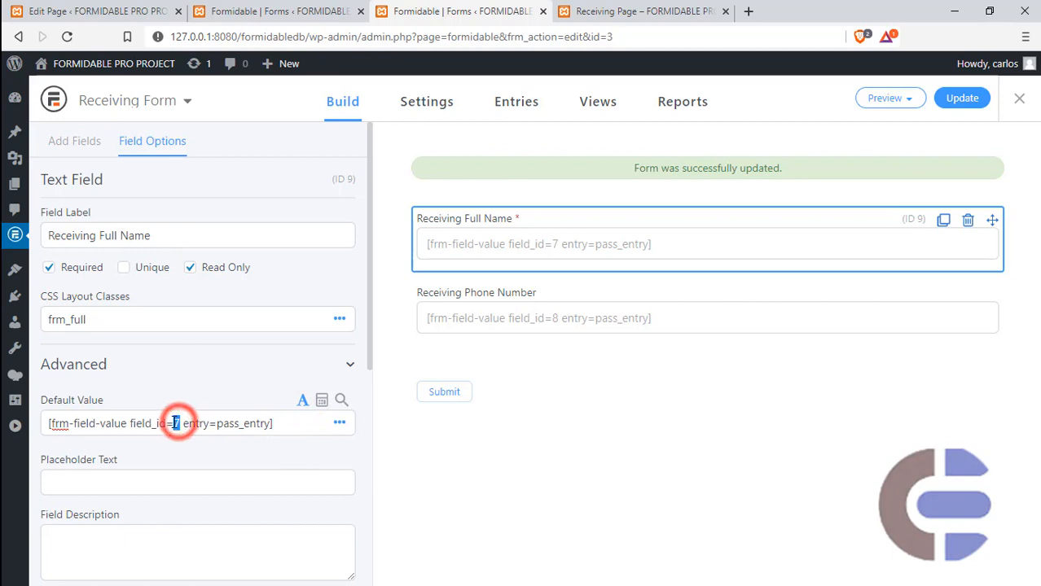
left_click(290, 423)
left_click_drag(291, 424, 51, 425)
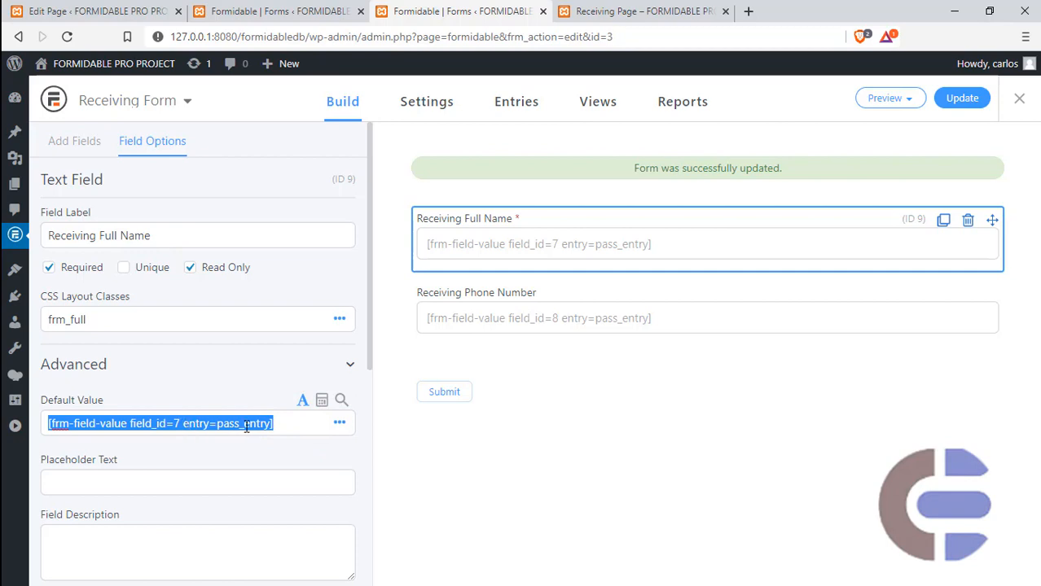
key("ctrl+v")
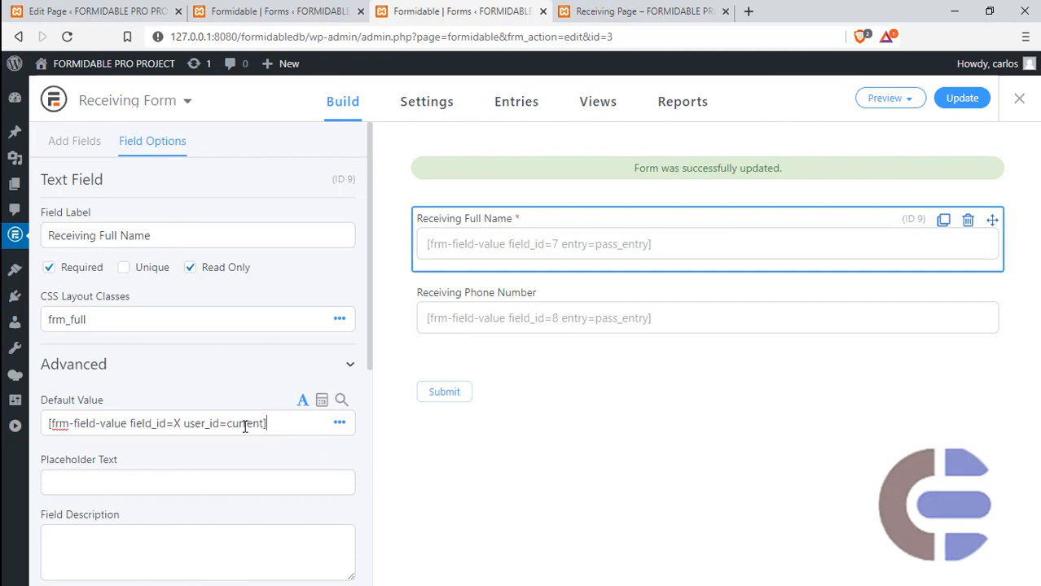
- Set the field_id in the Receiving Full Name default shortcode to 7 and update the form
double_click(201, 423)
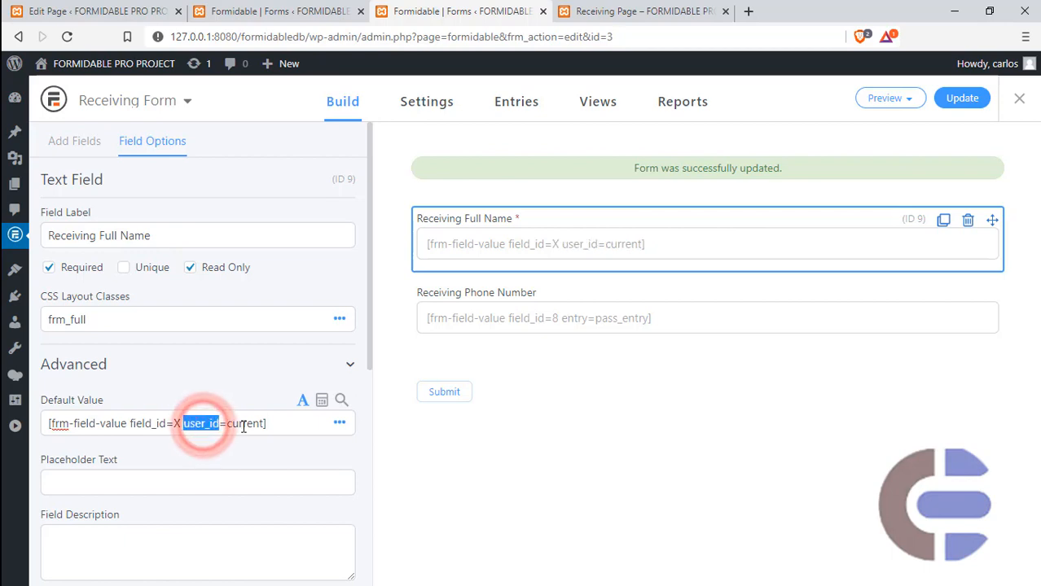
double_click(247, 423)
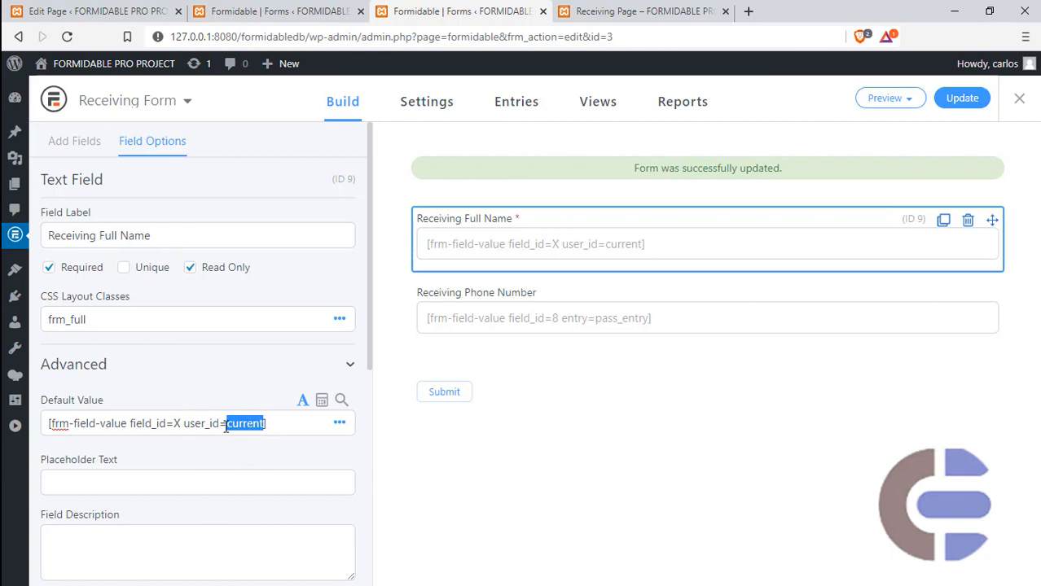
double_click(178, 424)
type("7")
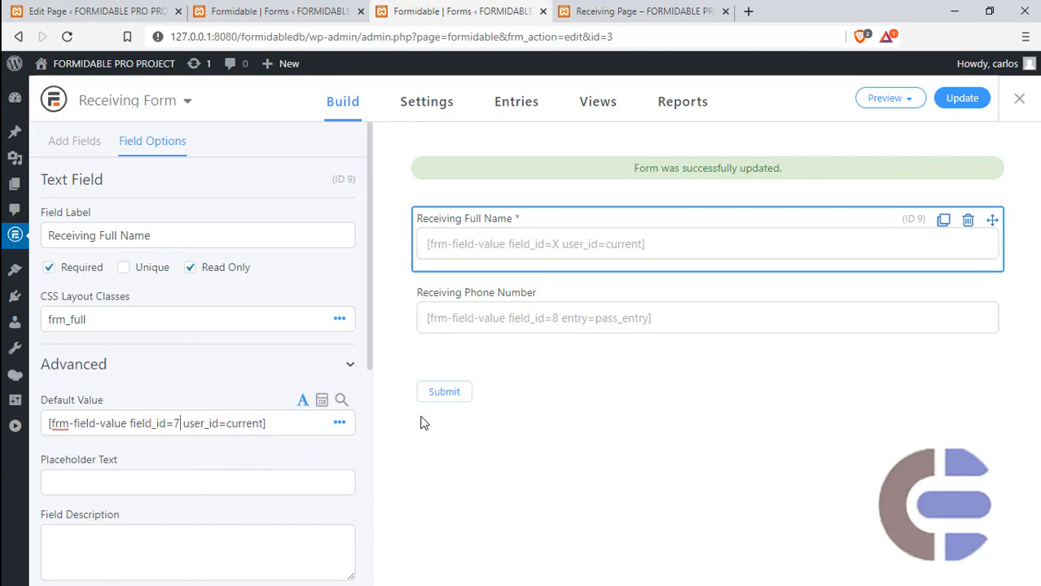
left_click(948, 100)
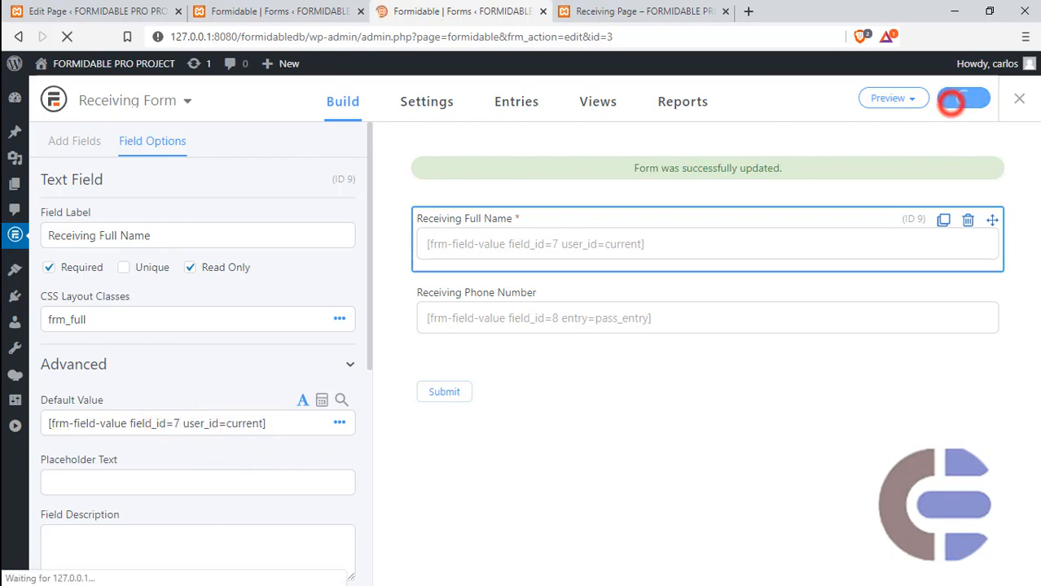
- Submit a Main Page entry with full name Demo and a phone number, and examine the pass_entry key in the Receiving Page URL
left_click(663, 11)
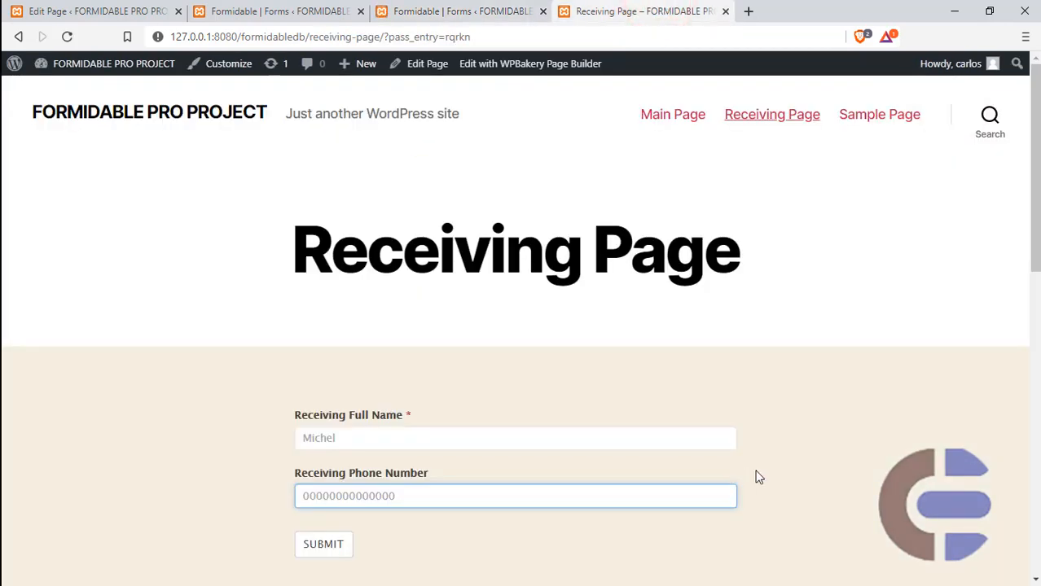
left_click(681, 118)
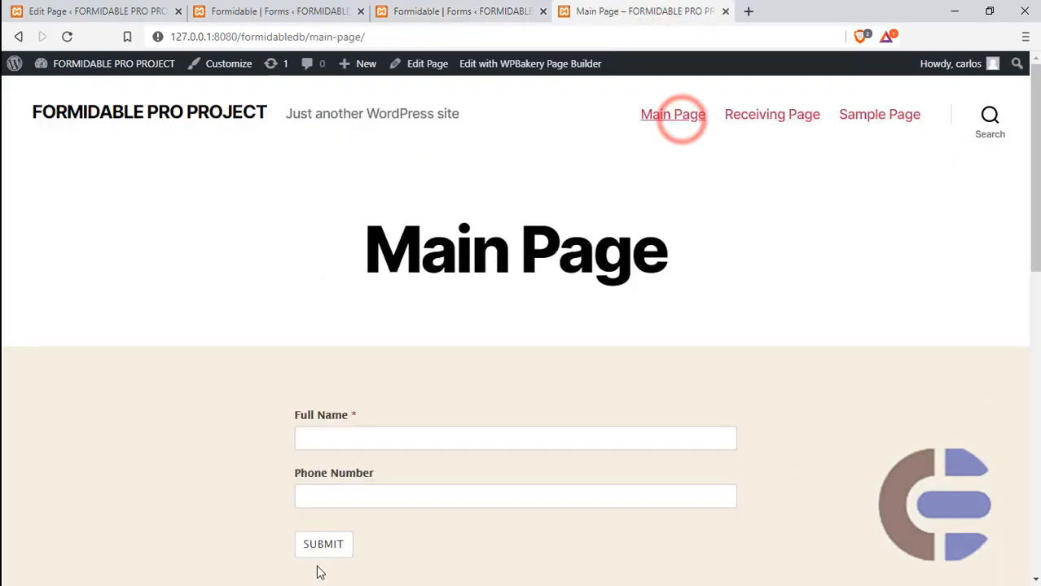
left_click(432, 442)
type("D")
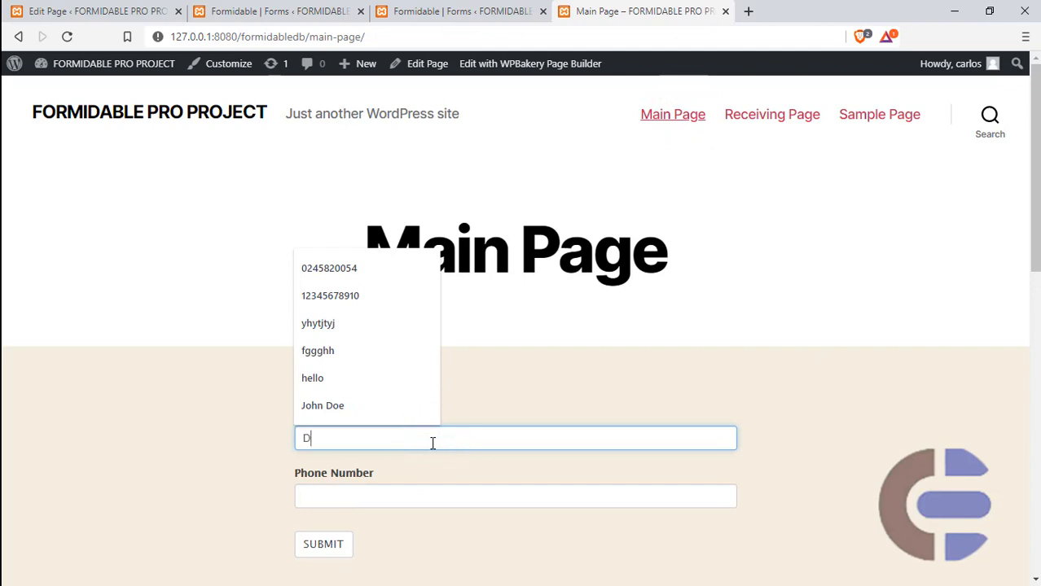
type("emo")
left_click(441, 502)
type("1111")
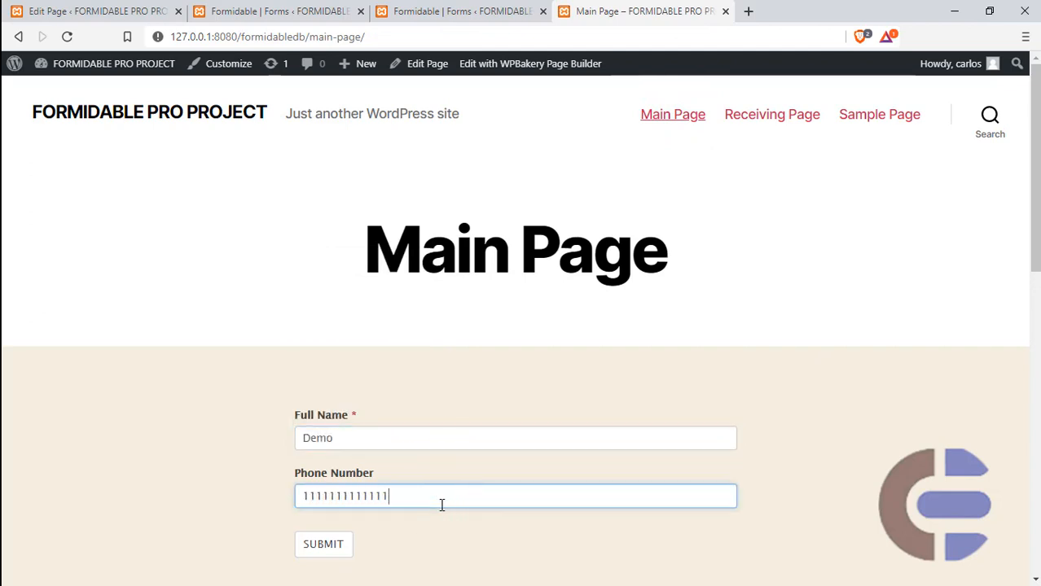
type("111111111")
left_click(323, 540)
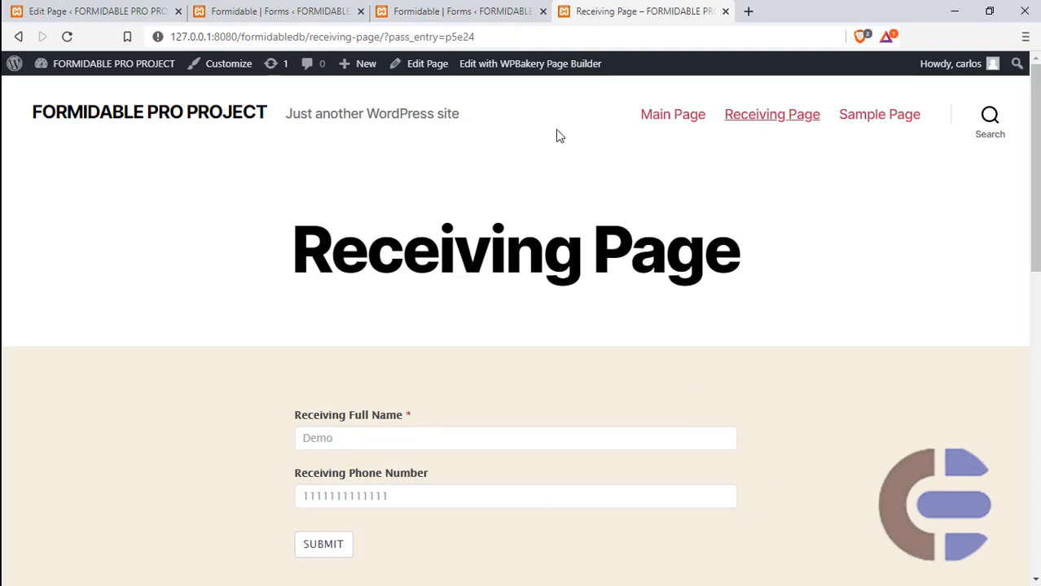
left_click_drag(486, 36, 447, 36)
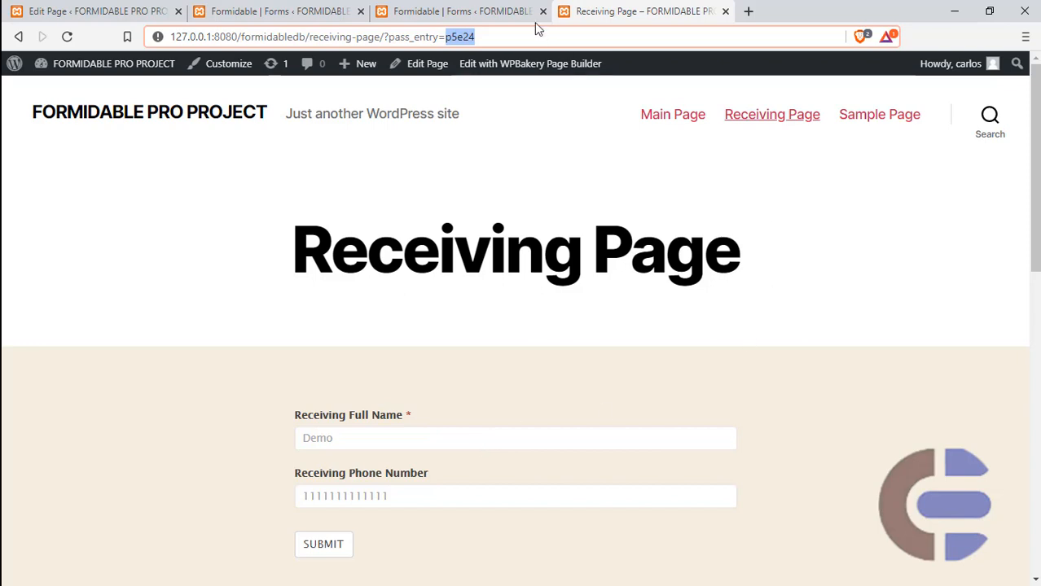
- Add a Text field below Receiving Phone Number in Receiving Form and open its default value for editing
left_click(455, 11)
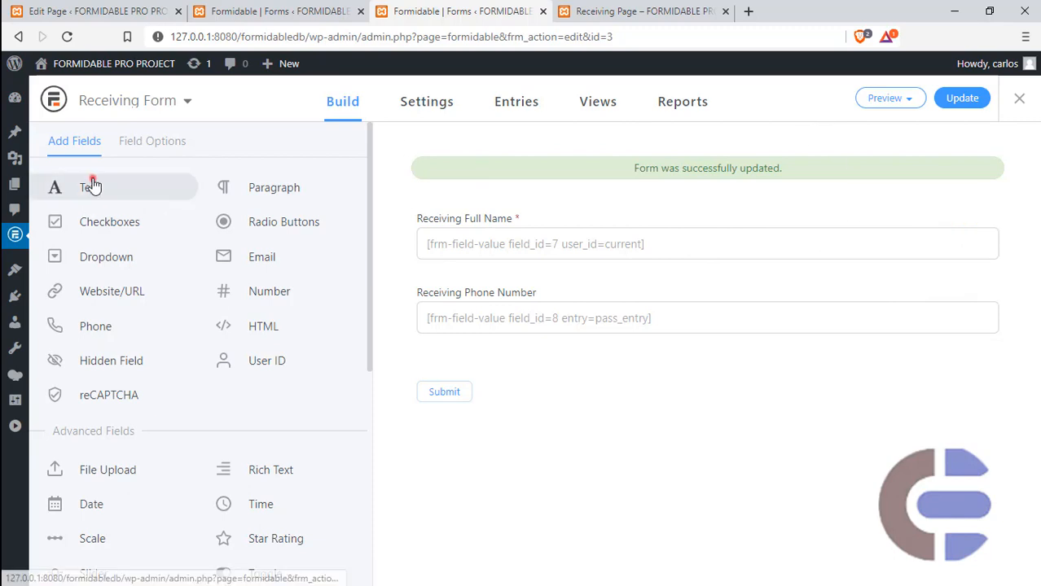
left_click_drag(92, 180, 592, 348)
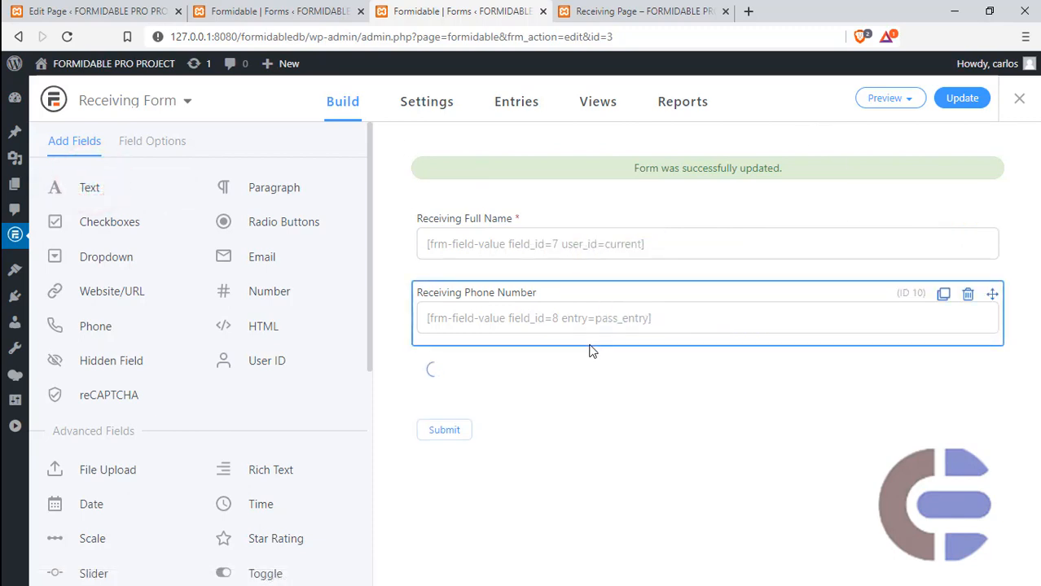
left_click(542, 388)
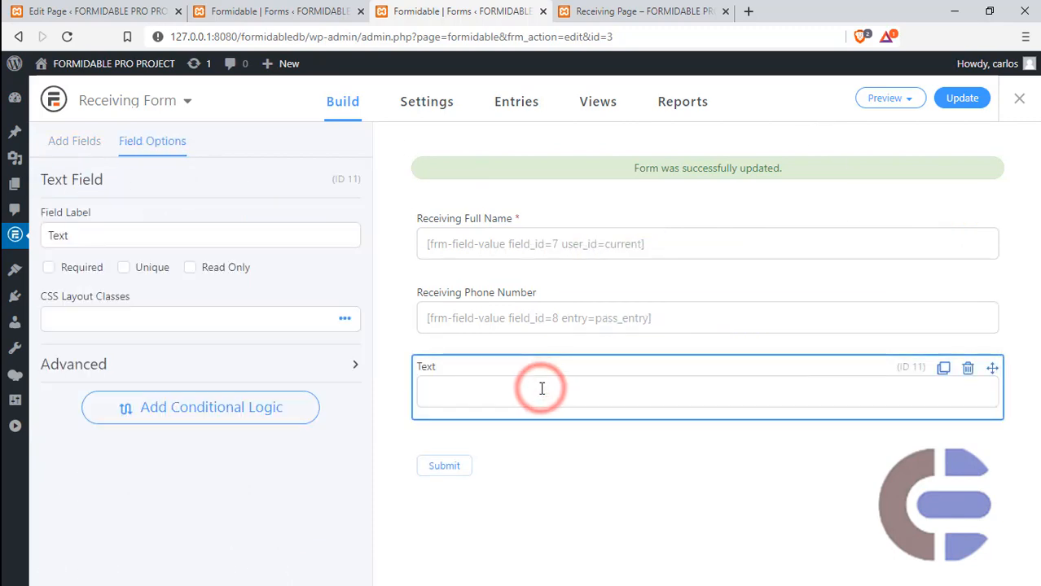
left_click(286, 368)
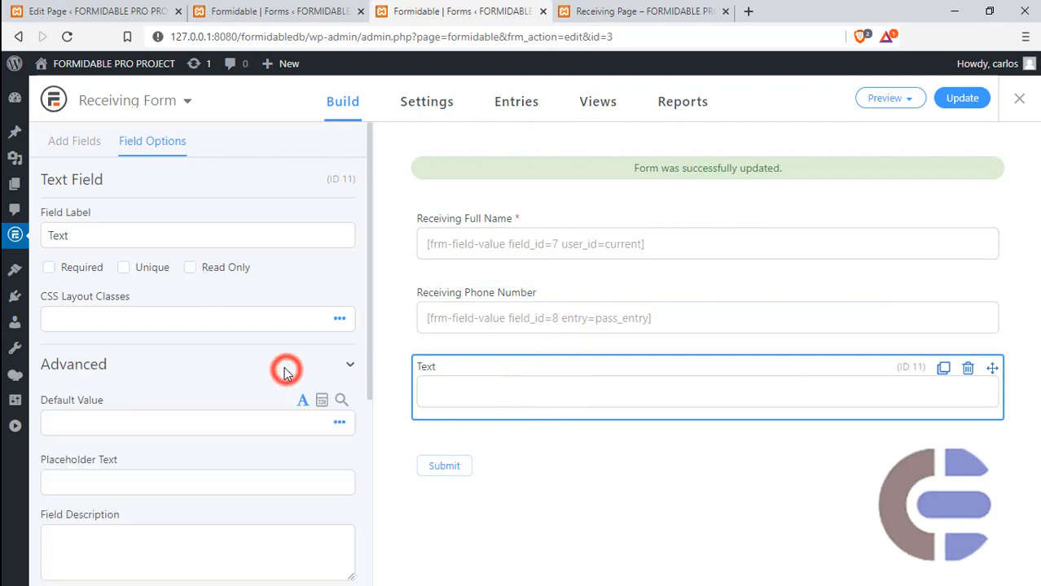
left_click(221, 421)
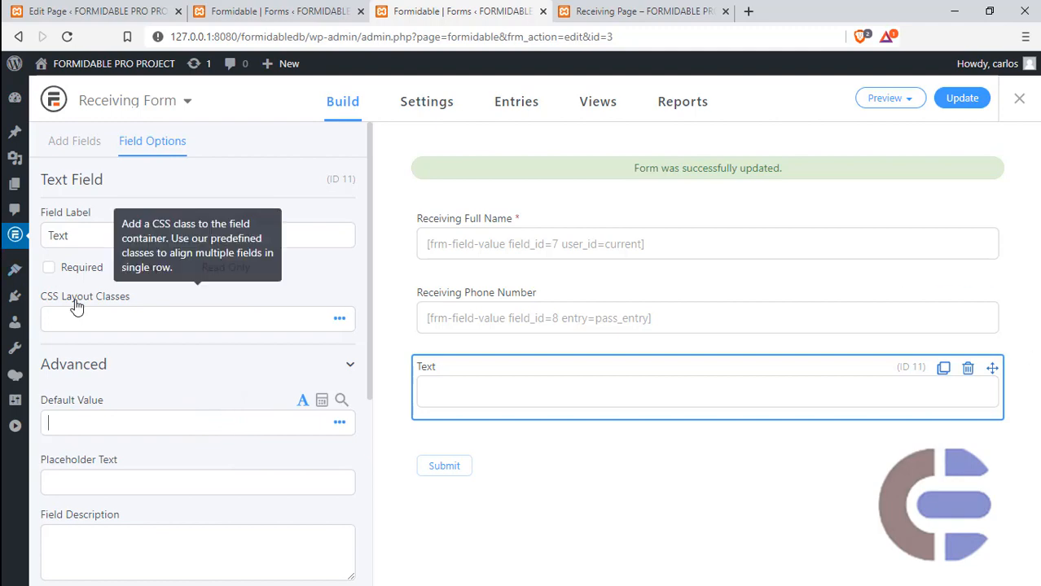
- Copy [user_id] from FormsbPart1.txt in Notepad++ and set it as the new Text field's default value in Brave
key("super")
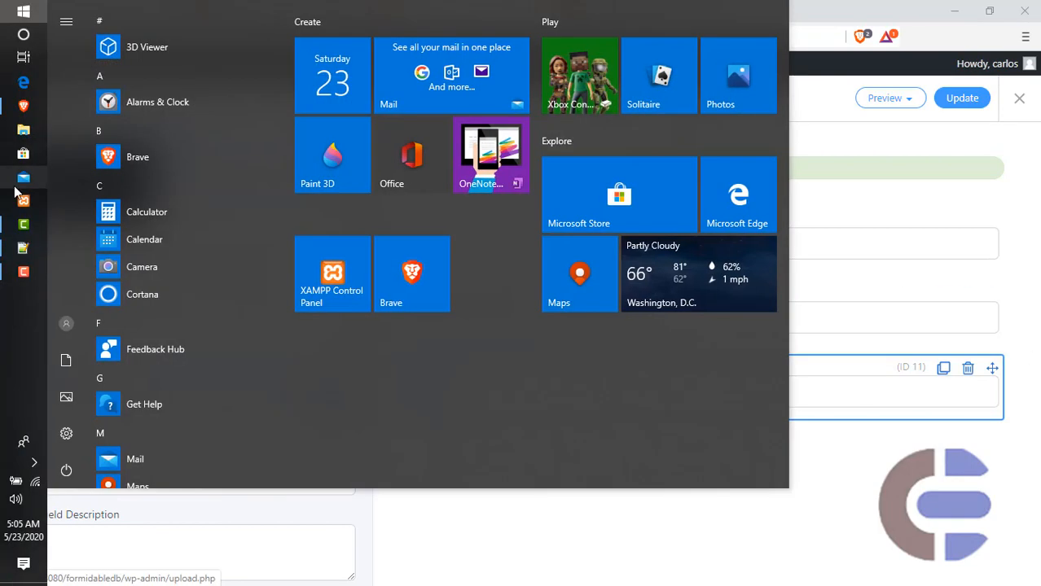
left_click(23, 249)
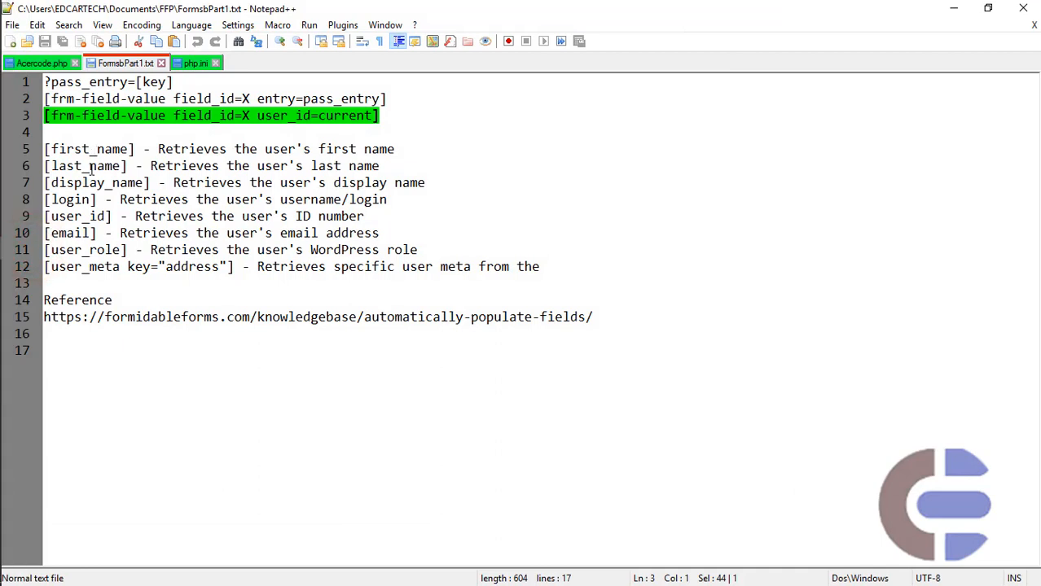
left_click_drag(112, 219, 44, 218)
key("ctrl+c")
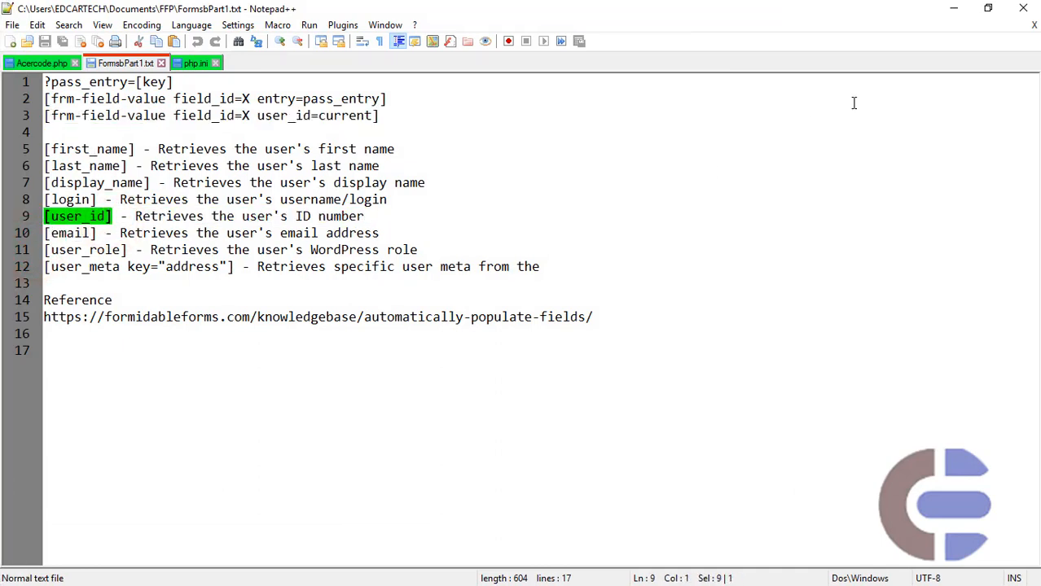
key("alt+Tab")
left_click(473, 366)
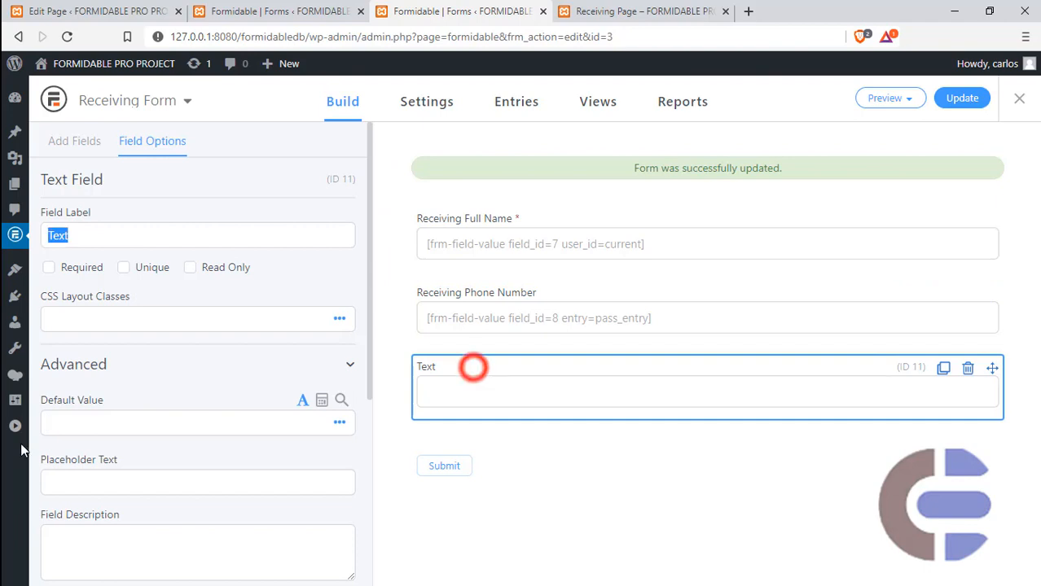
left_click(323, 275)
left_click(143, 423)
key("ctrl+v")
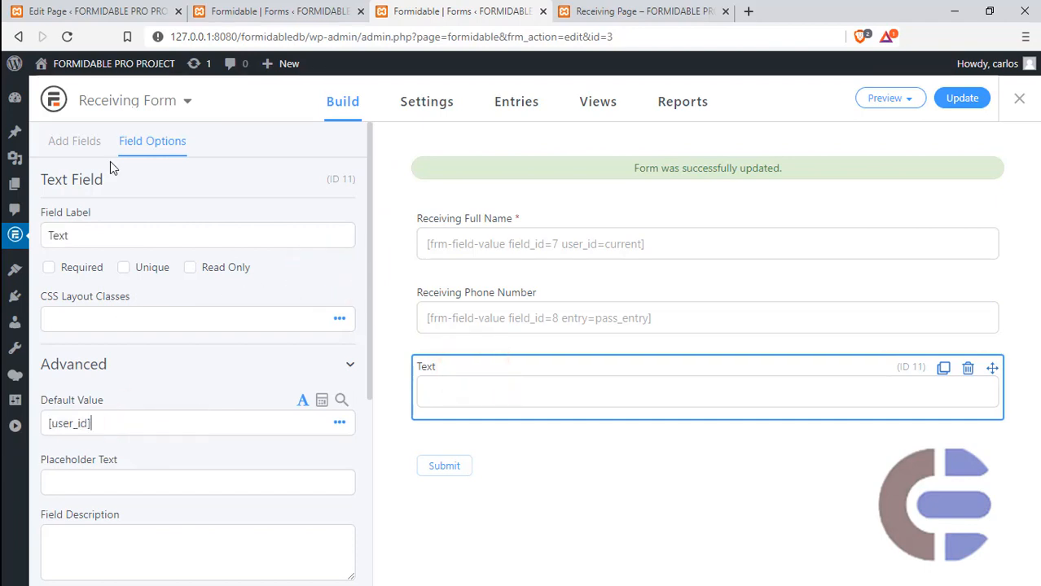
- Add a second Text field below the [user_id] field and copy [display_name] from FormsbPart1.txt in Notepad++
left_click(80, 141)
left_click_drag(85, 192, 532, 430)
key("super")
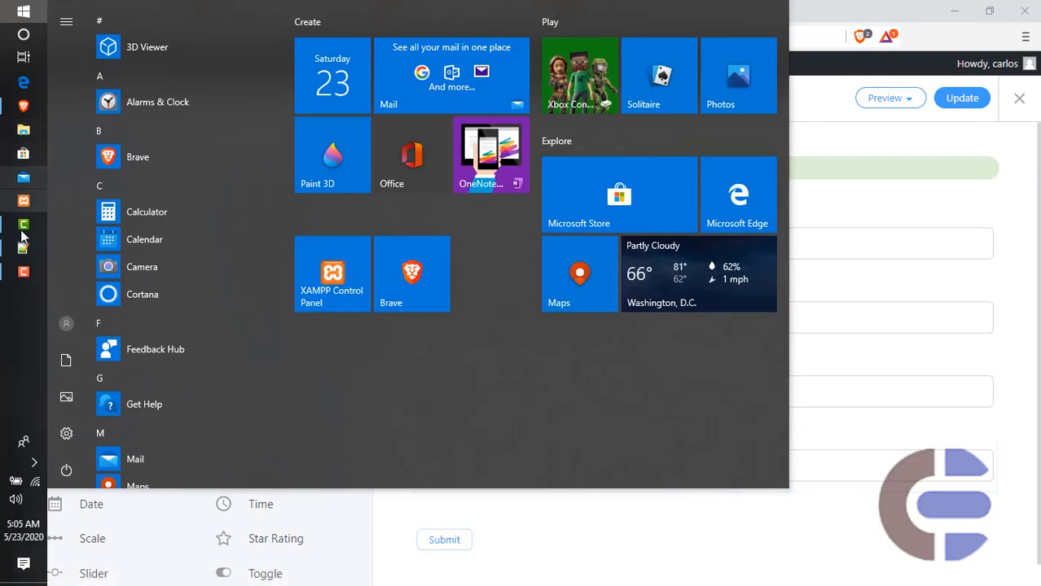
left_click(25, 253)
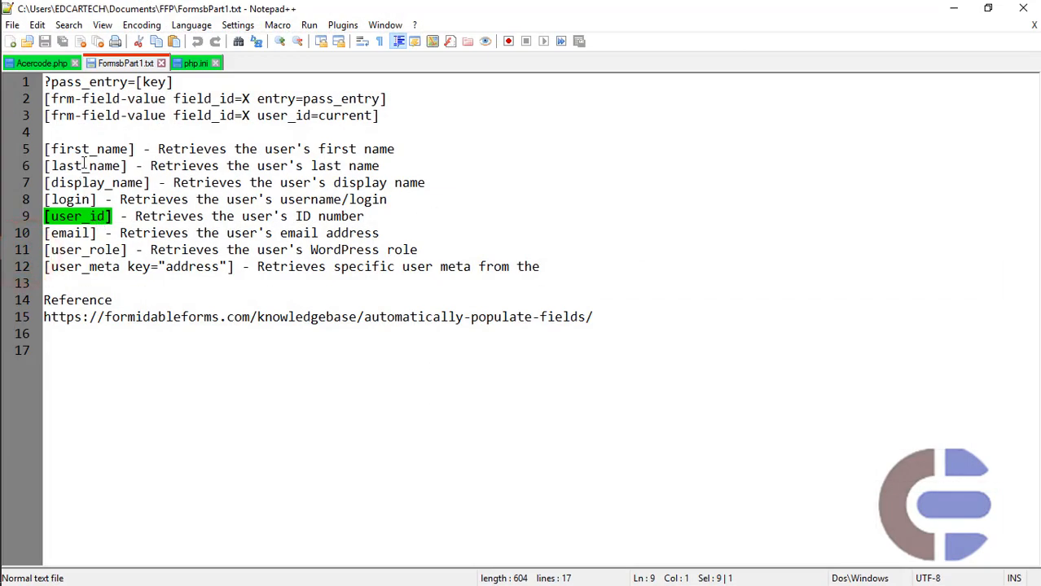
left_click_drag(150, 182, 39, 183)
key("ctrl+c")
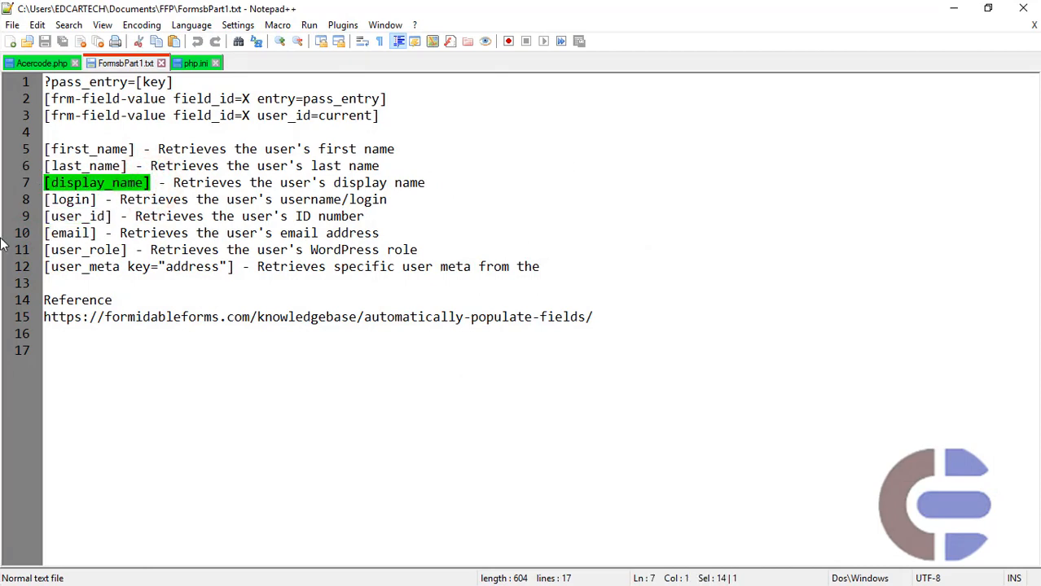
- Switch to Brave, set the second Text field's default value to [display_name], and update Receiving Form
key("super")
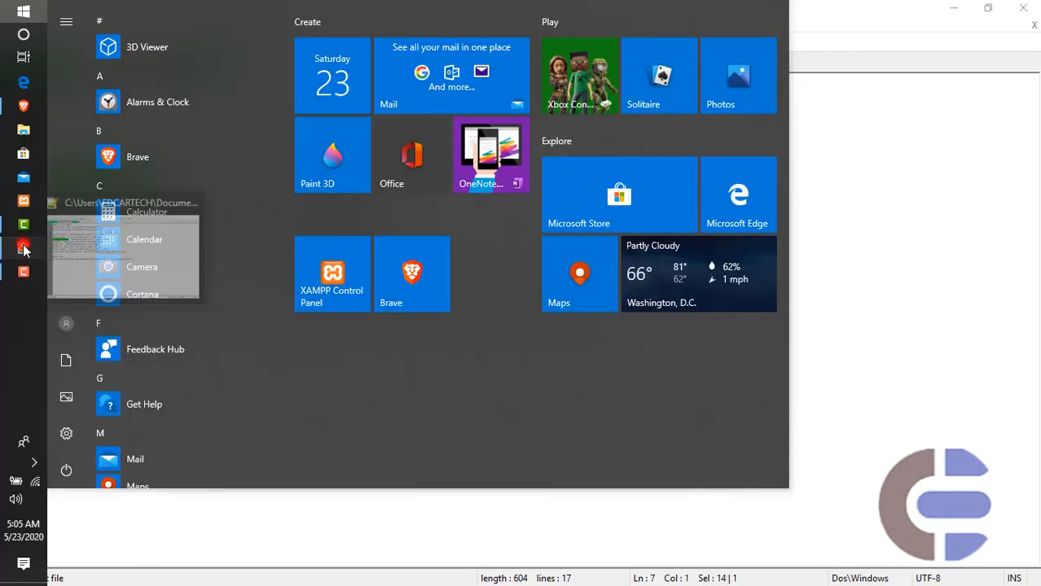
left_click(23, 251)
left_click(23, 106)
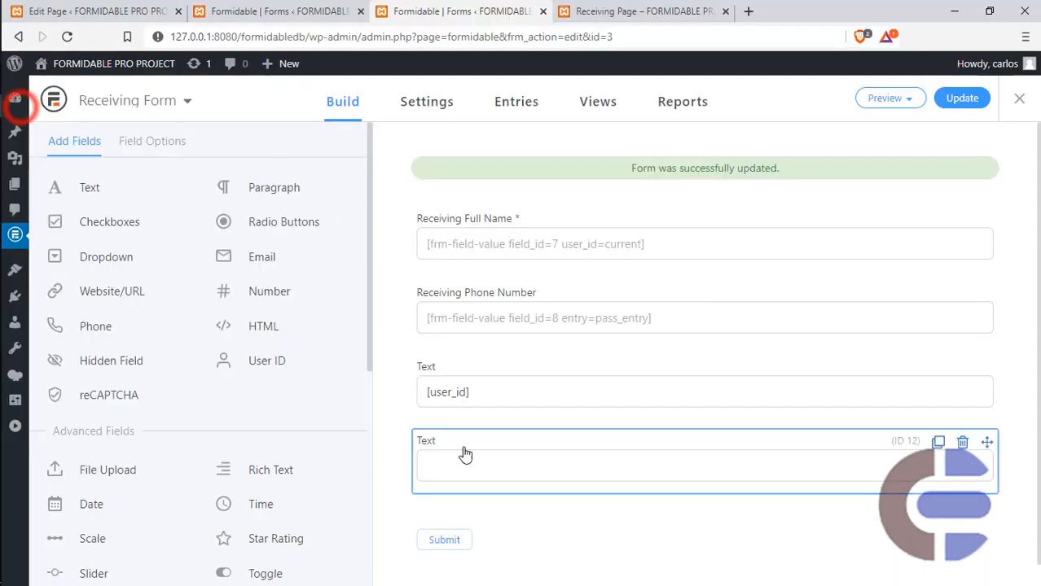
left_click(465, 453)
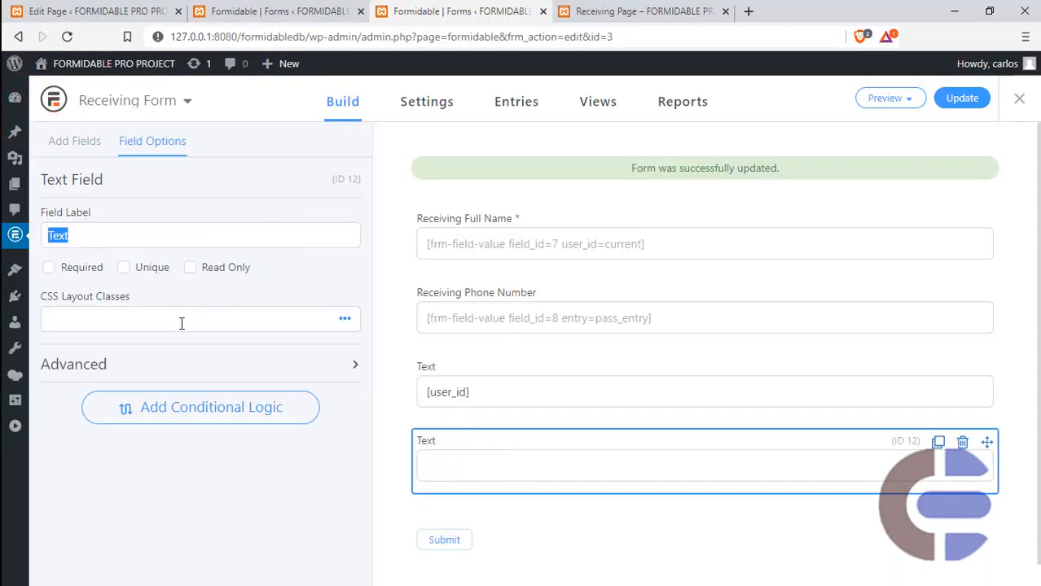
left_click(163, 356)
scroll(127, 328, "down", 2)
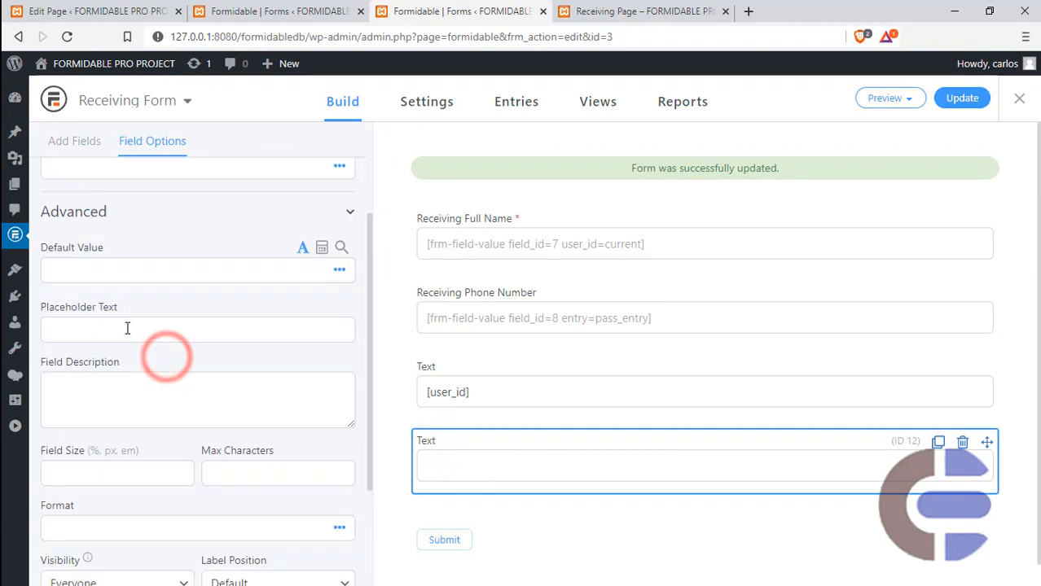
left_click(122, 259)
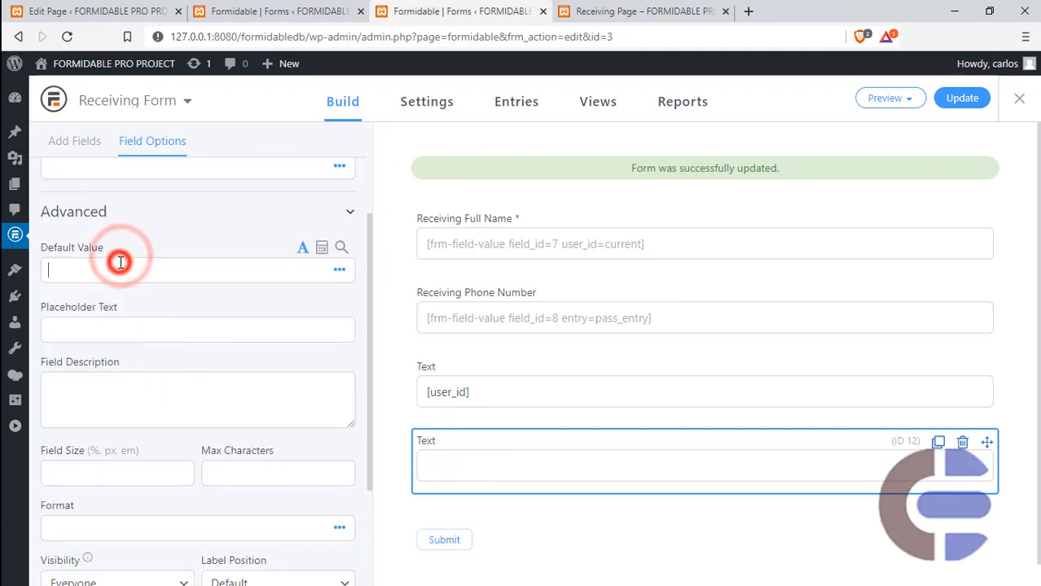
key("ctrl+v")
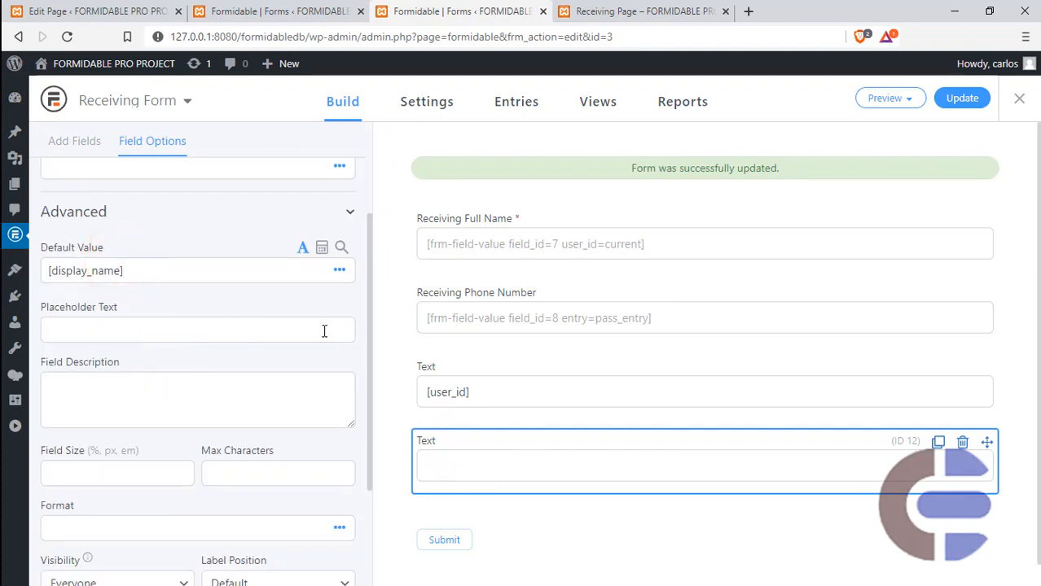
left_click(951, 101)
- Submit a new entry on the site's Main Page with full name Last Records and a phone number
left_click(641, 12)
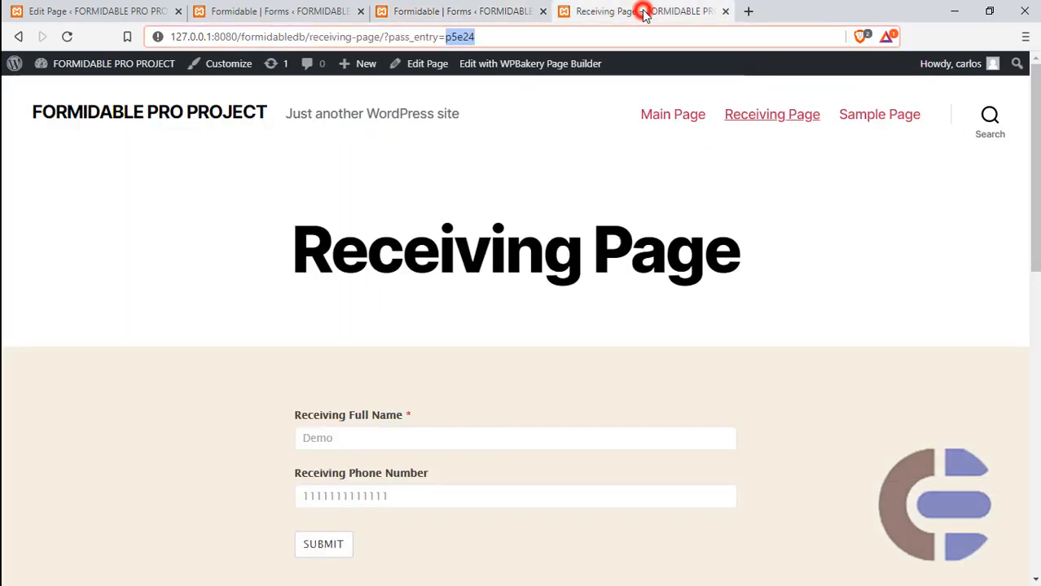
left_click(656, 119)
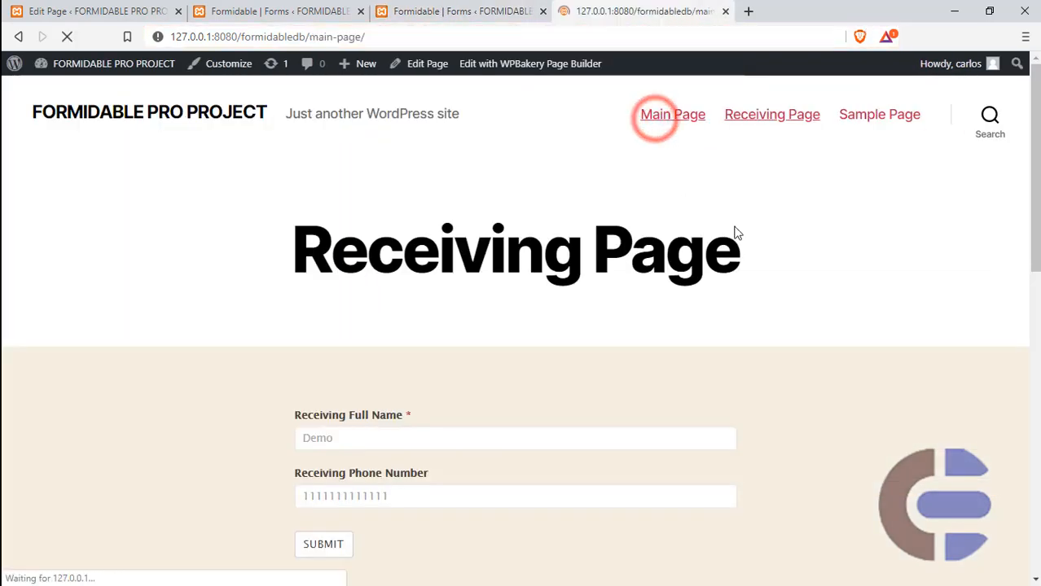
left_click(349, 440)
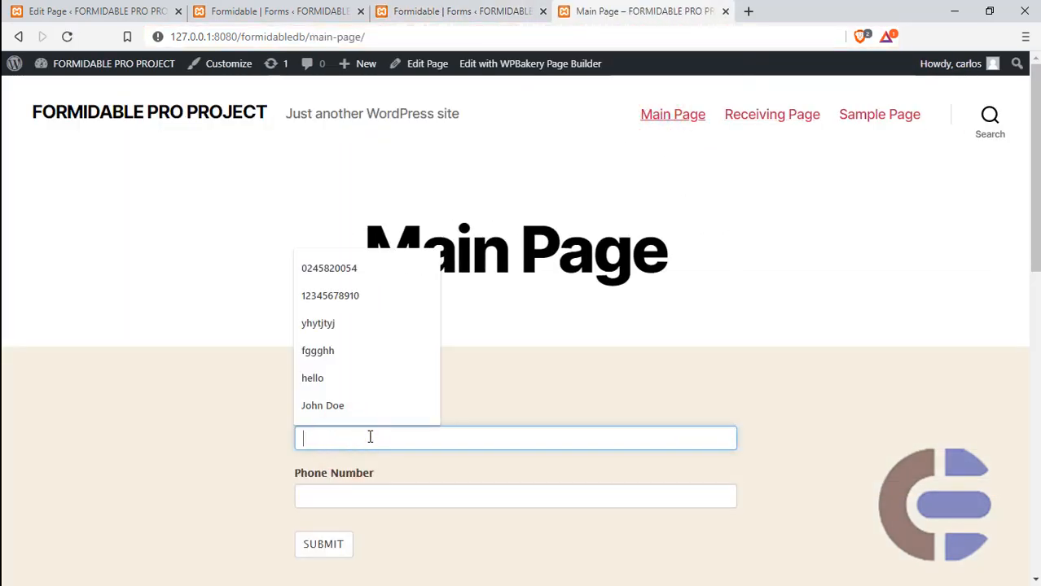
type("Last Records")
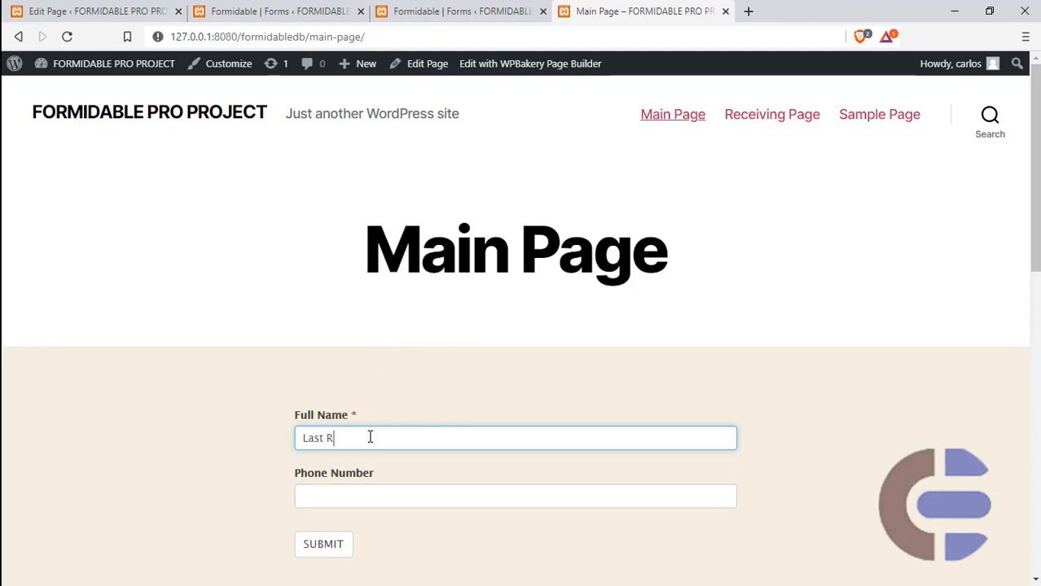
left_click(369, 496)
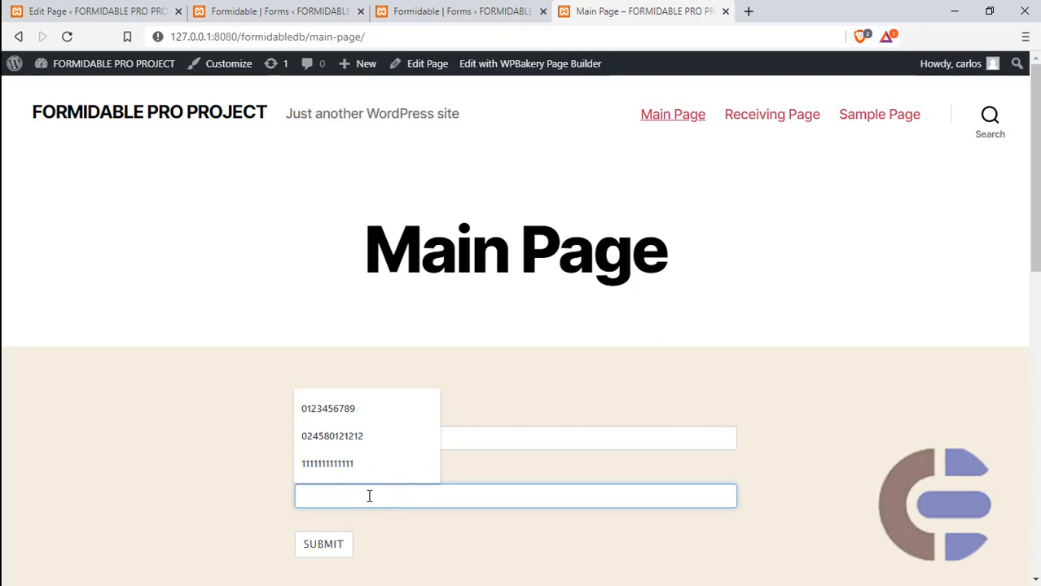
type("5555555555555555")
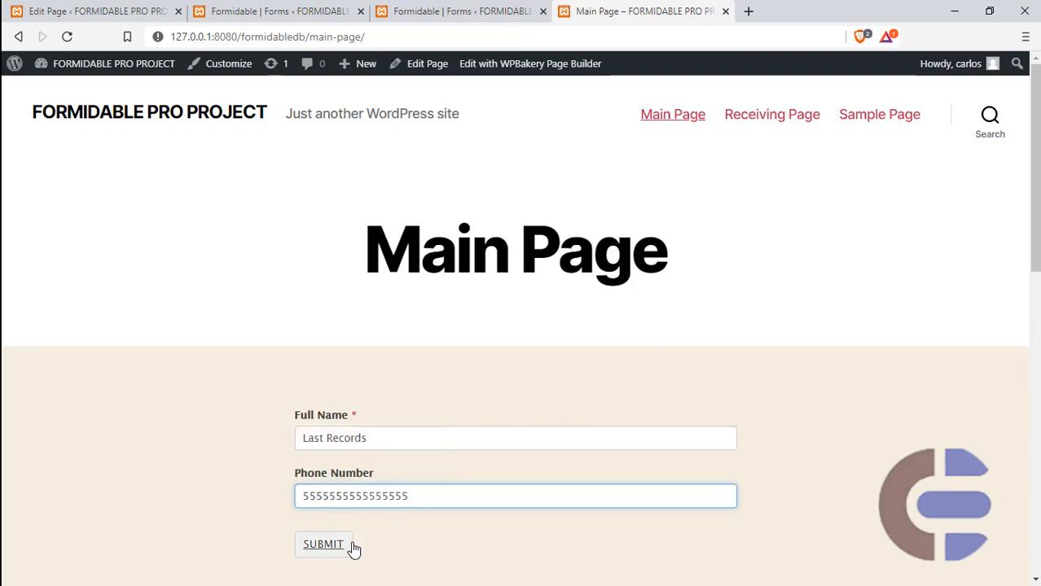
left_click(352, 549)
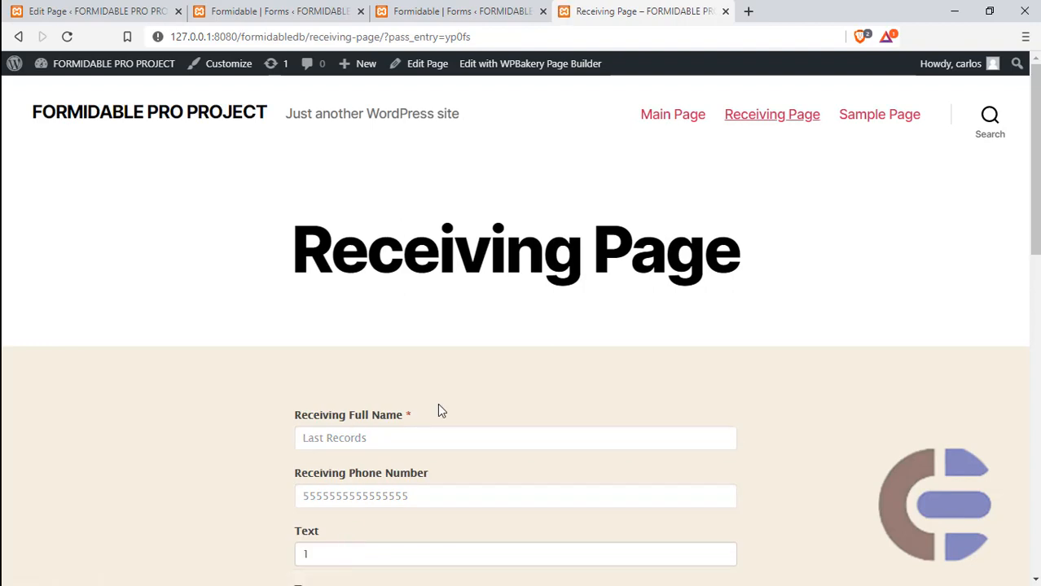
- Examine the populated name, phone number, user ID and display name fields on the Receiving Page
scroll(441, 412, "down", 1)
scroll(438, 409, "down", 1)
scroll(439, 405, "down", 1)
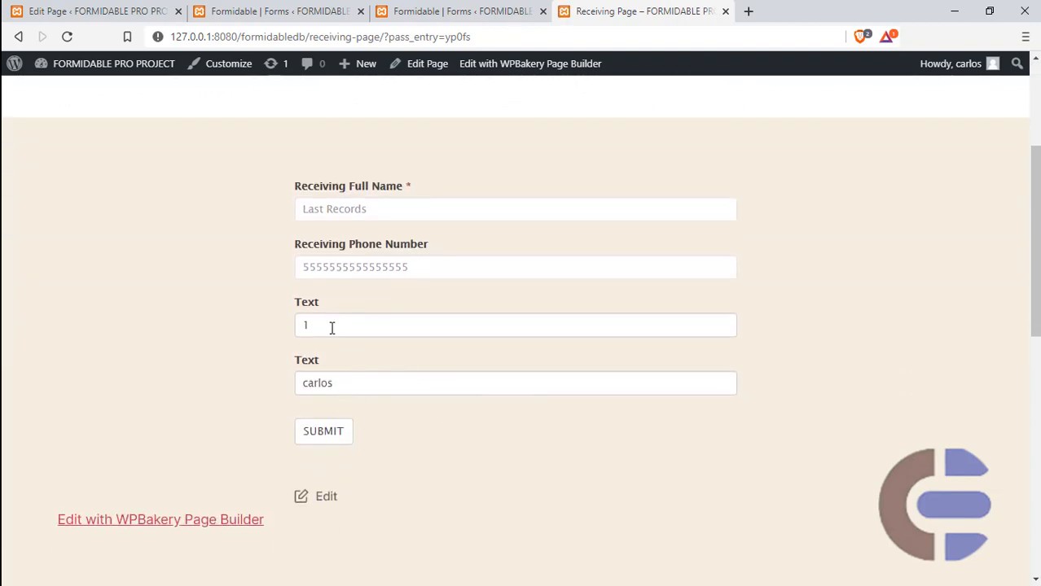
double_click(341, 388)
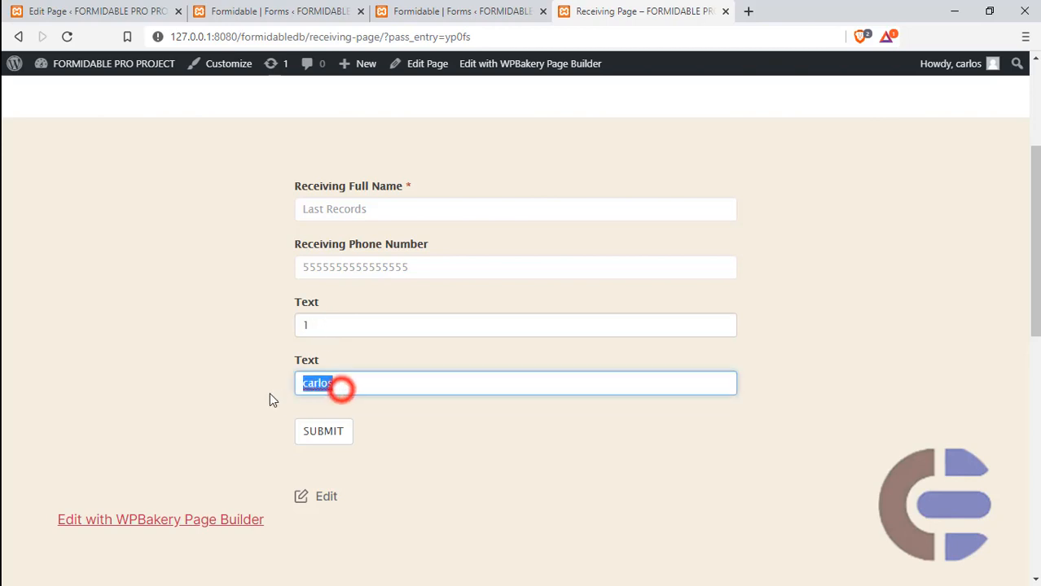
double_click(316, 325)
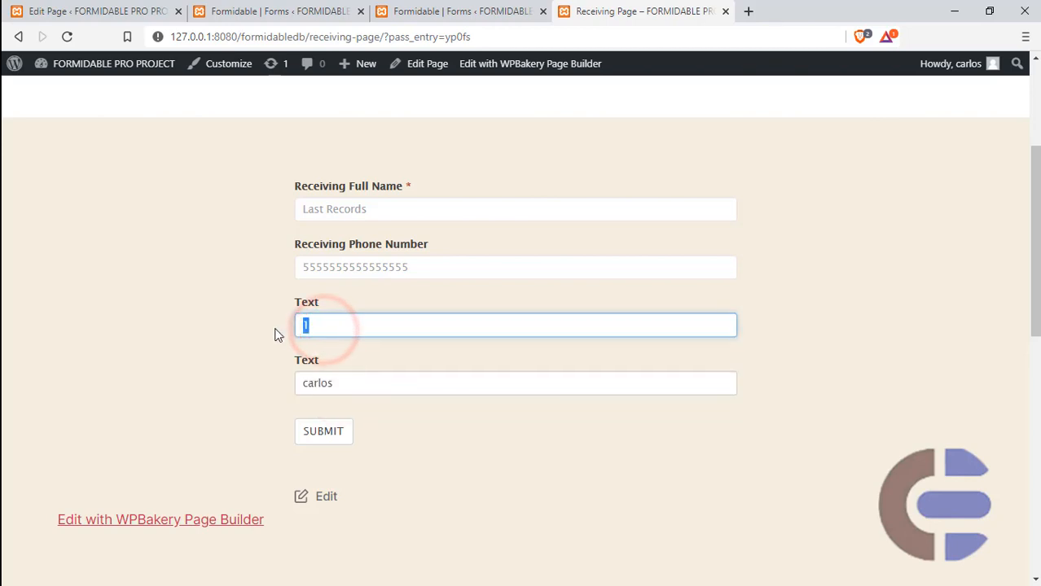
triple_click(389, 208)
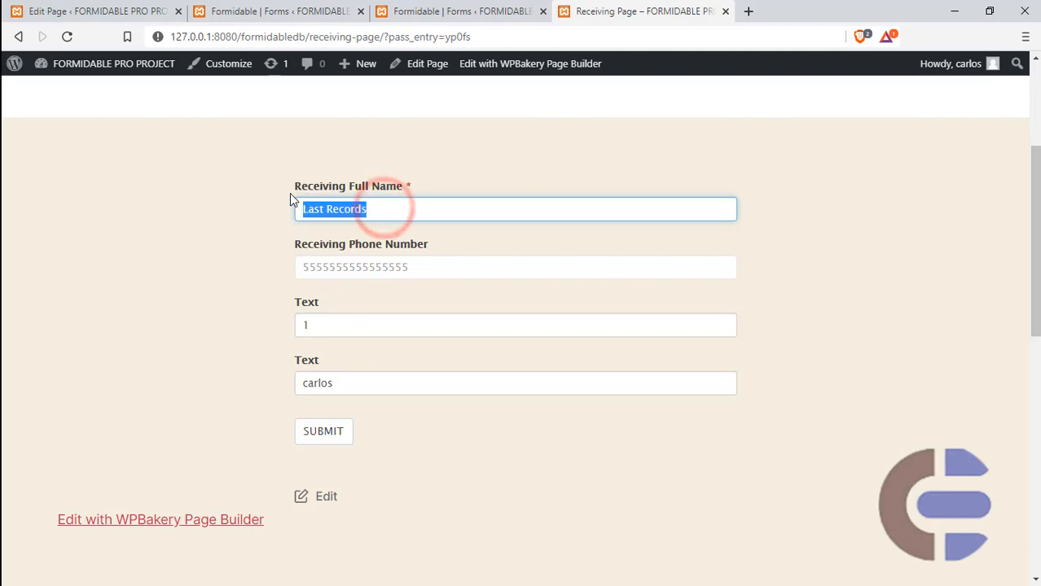
double_click(442, 266)
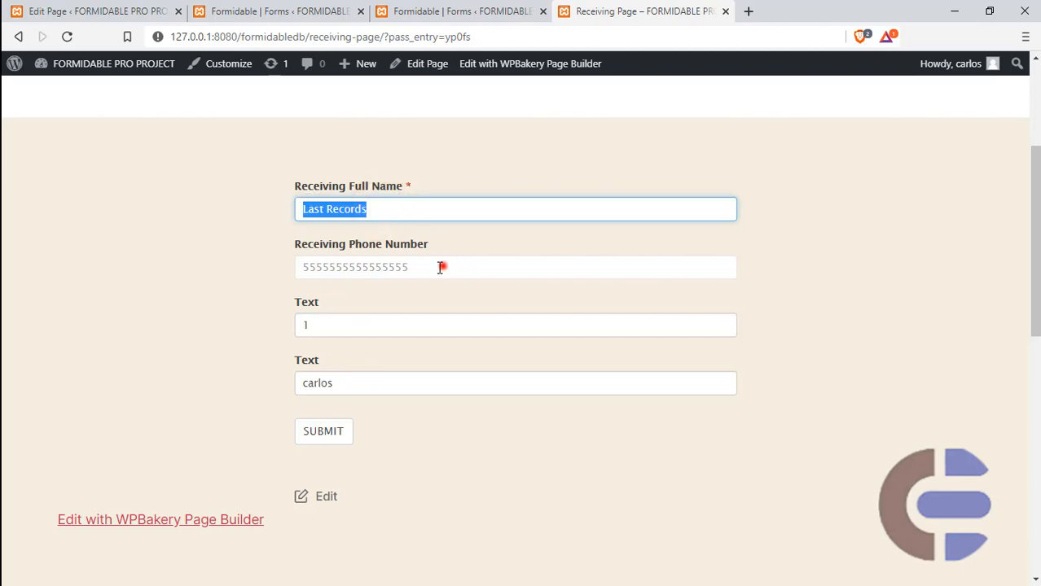
left_click(553, 476)
scroll(552, 476, "up", 3)
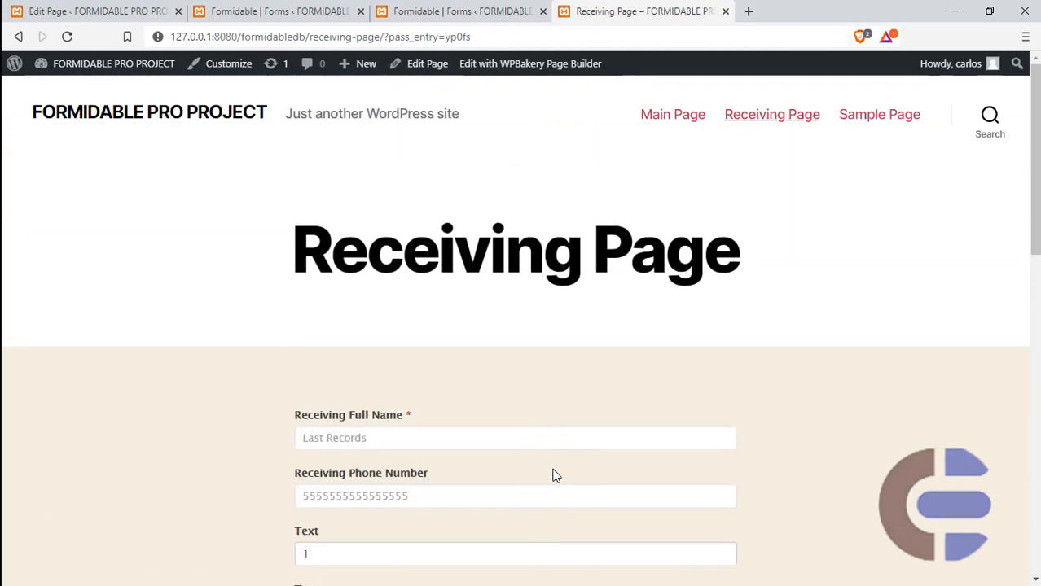